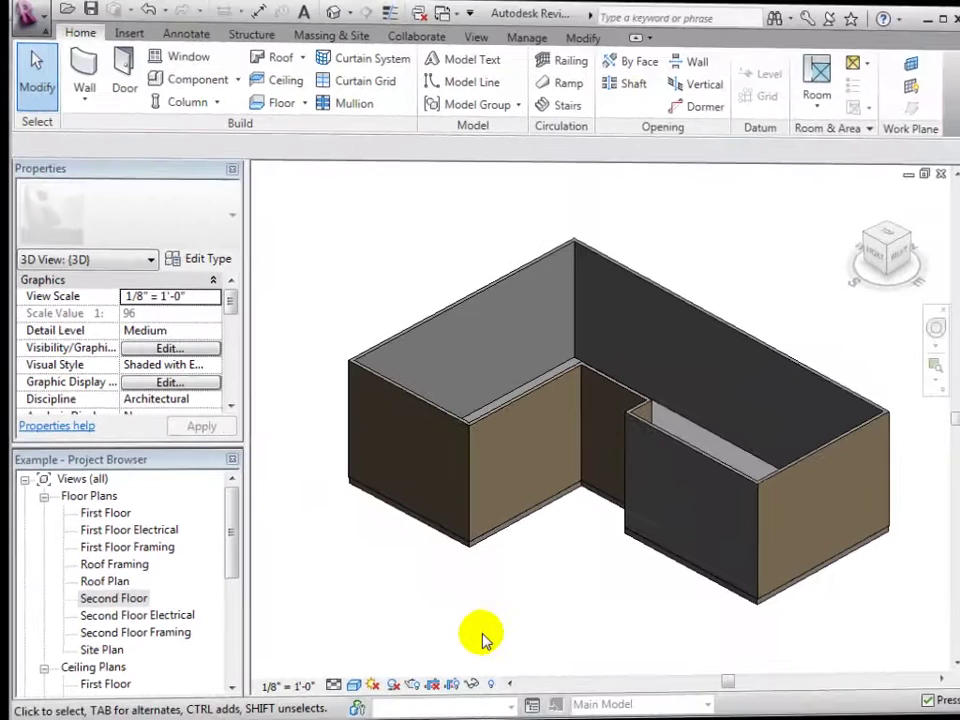
Open the Second Floor floor plan from the Project Browser.
{"action": "double_click", "coordinate": [111, 598]}
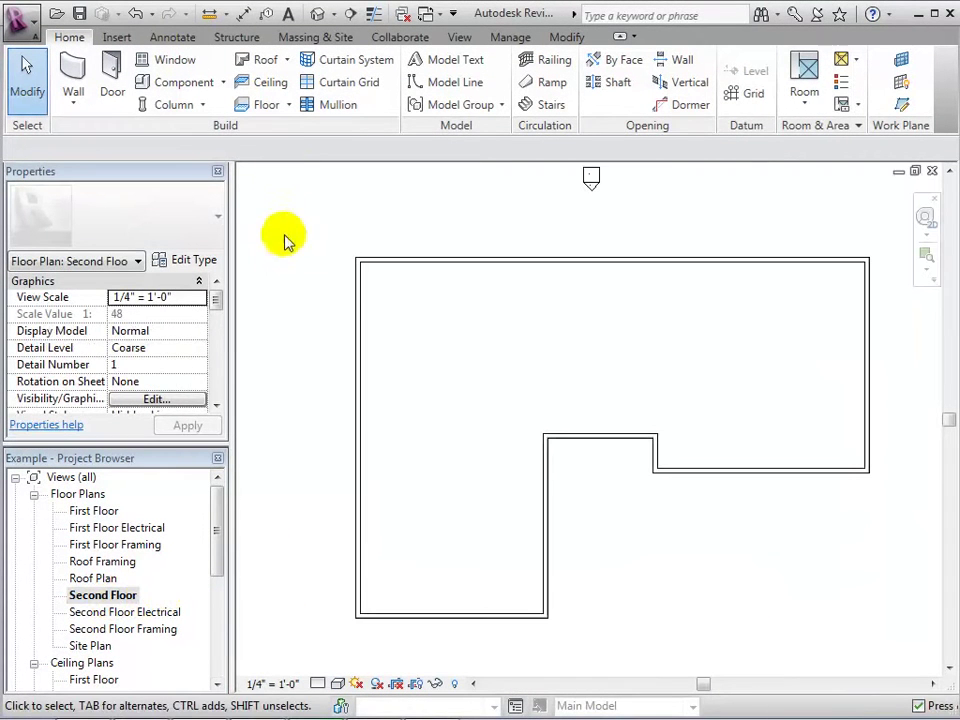
Sketch a sloped roof footprint on the top, lower right, inner vertical, bottom and left walls (9"/12", 1' overhang).
{"action": "left_click", "coordinate": [268, 61]}
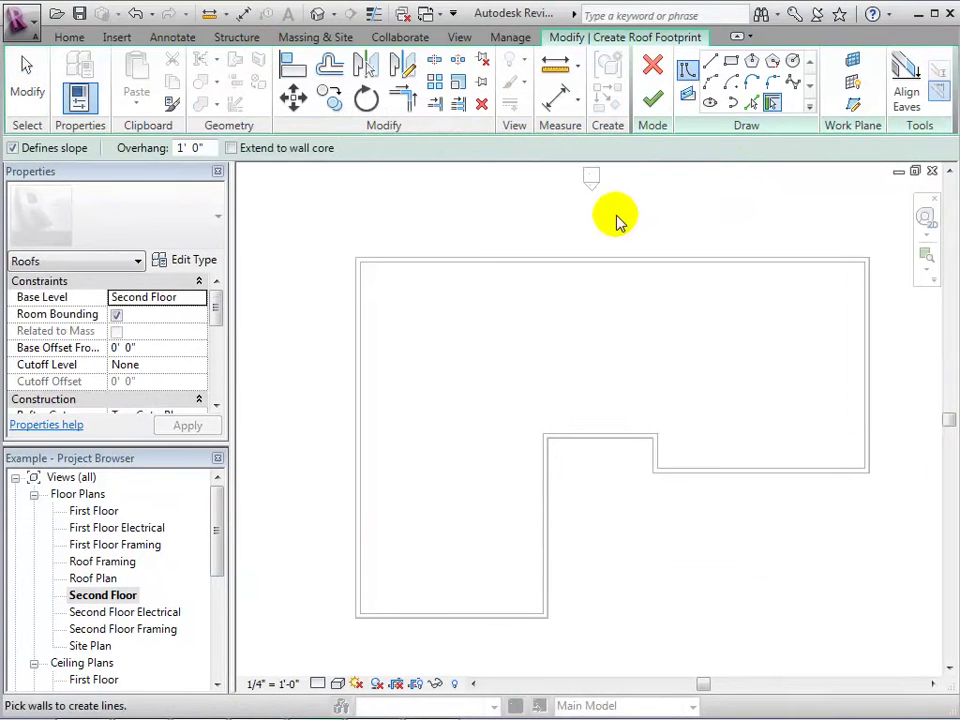
{"action": "left_click", "coordinate": [588, 258]}
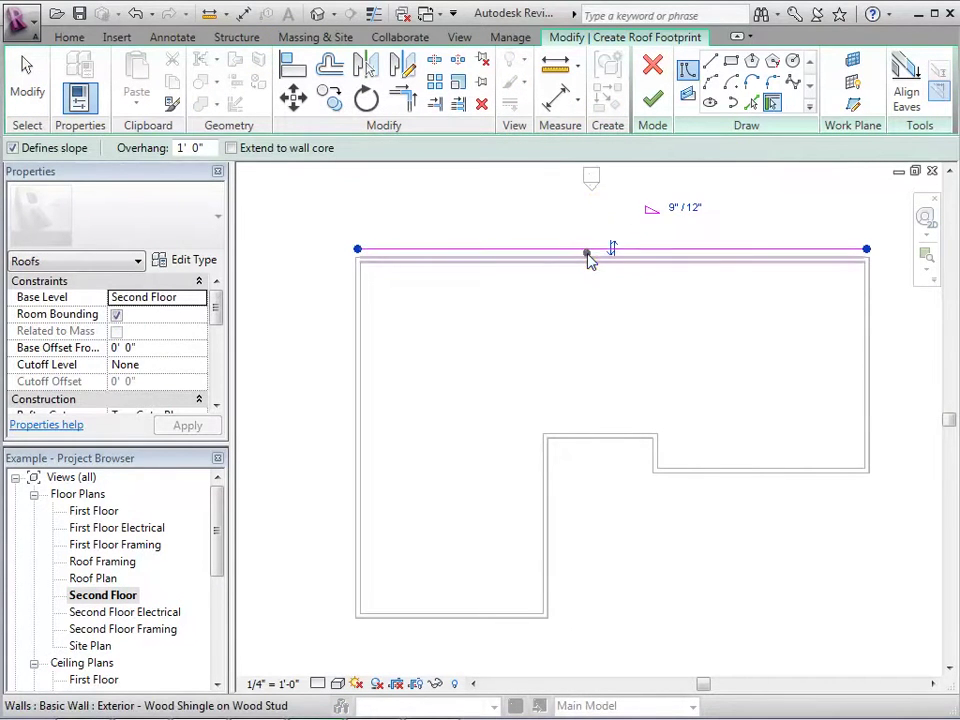
{"action": "left_click", "coordinate": [752, 480]}
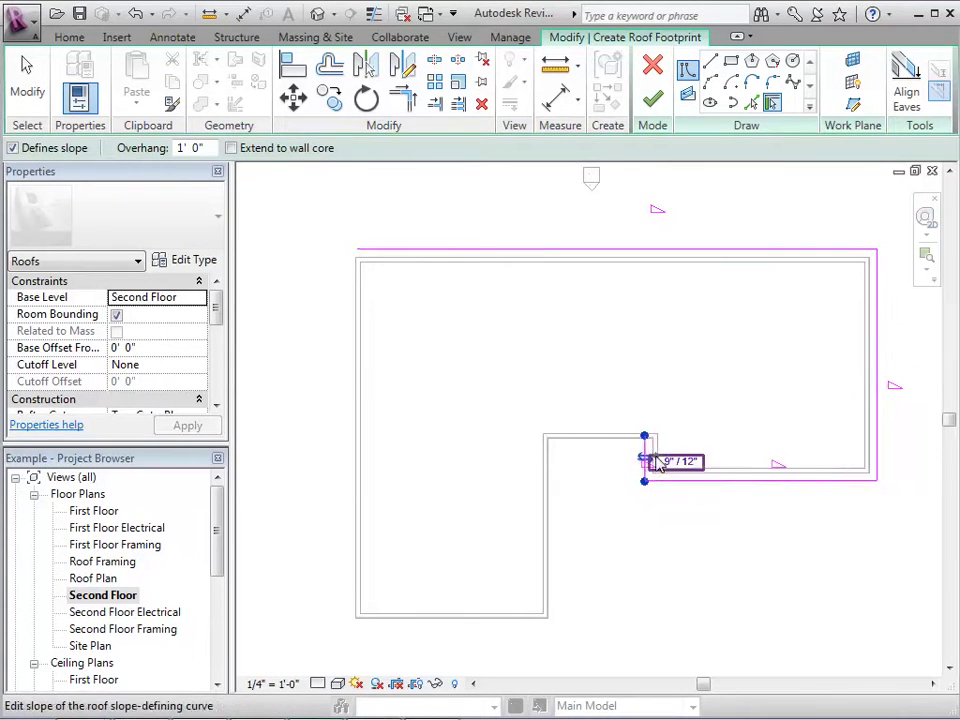
{"action": "left_click", "coordinate": [551, 508]}
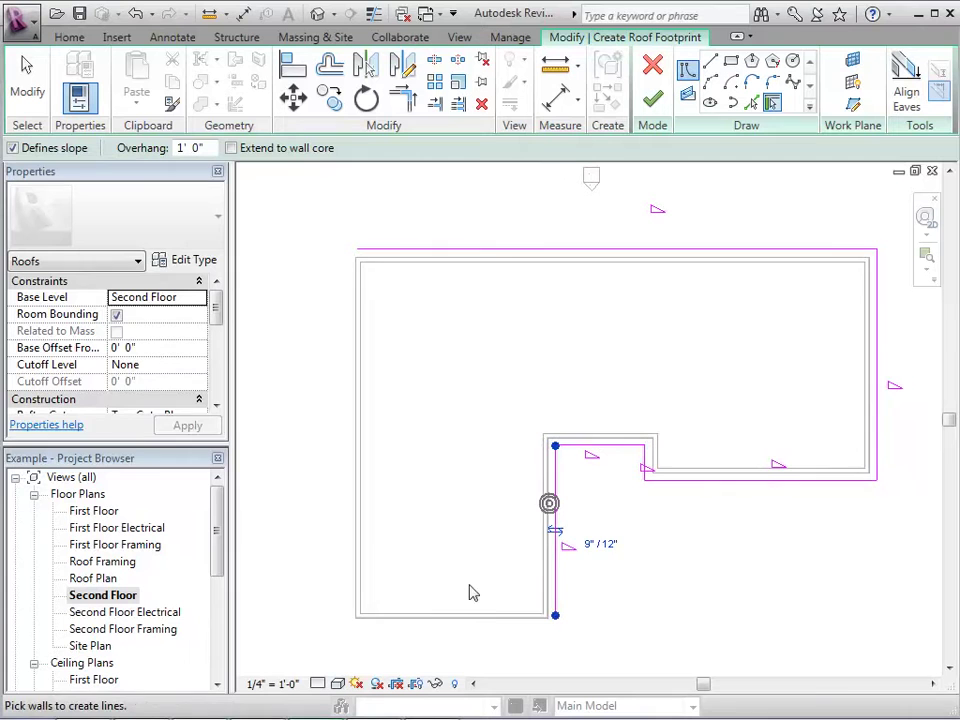
{"action": "left_click", "coordinate": [454, 619]}
{"action": "left_click", "coordinate": [355, 567]}
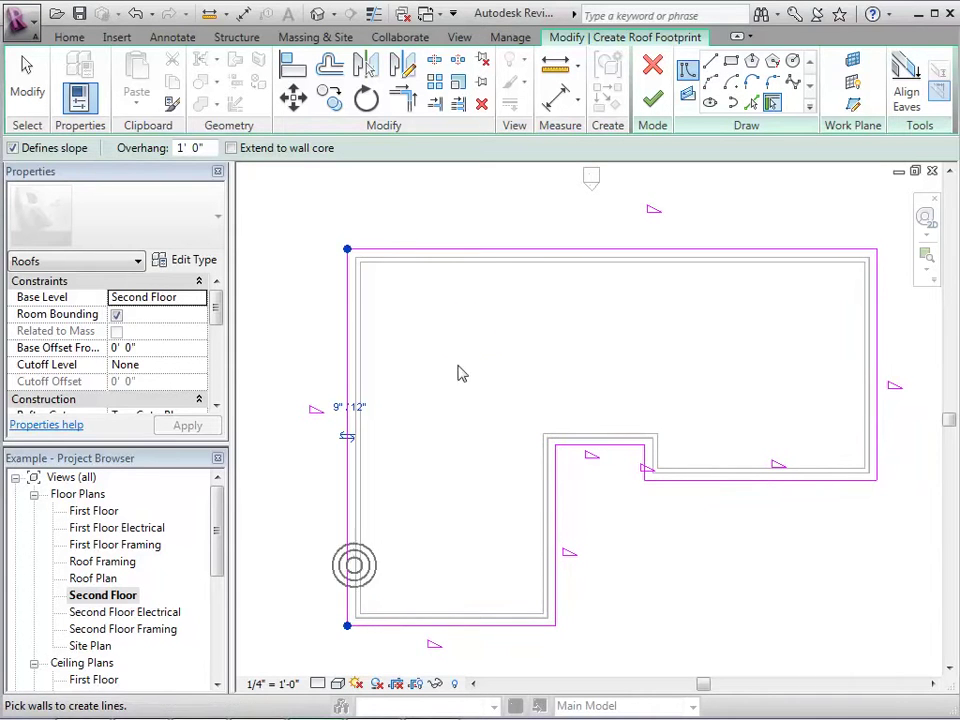
Finish the Generic - 12" hip roof, attach the walls to it, and view it in 3D.
{"action": "left_click", "coordinate": [652, 104]}
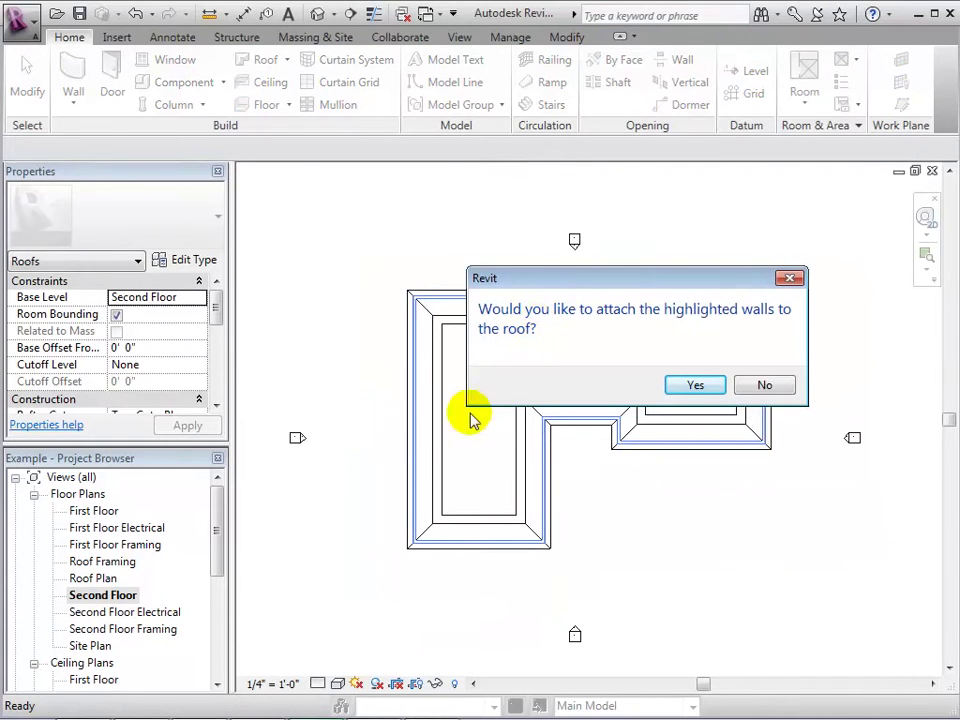
{"action": "left_click", "coordinate": [692, 385]}
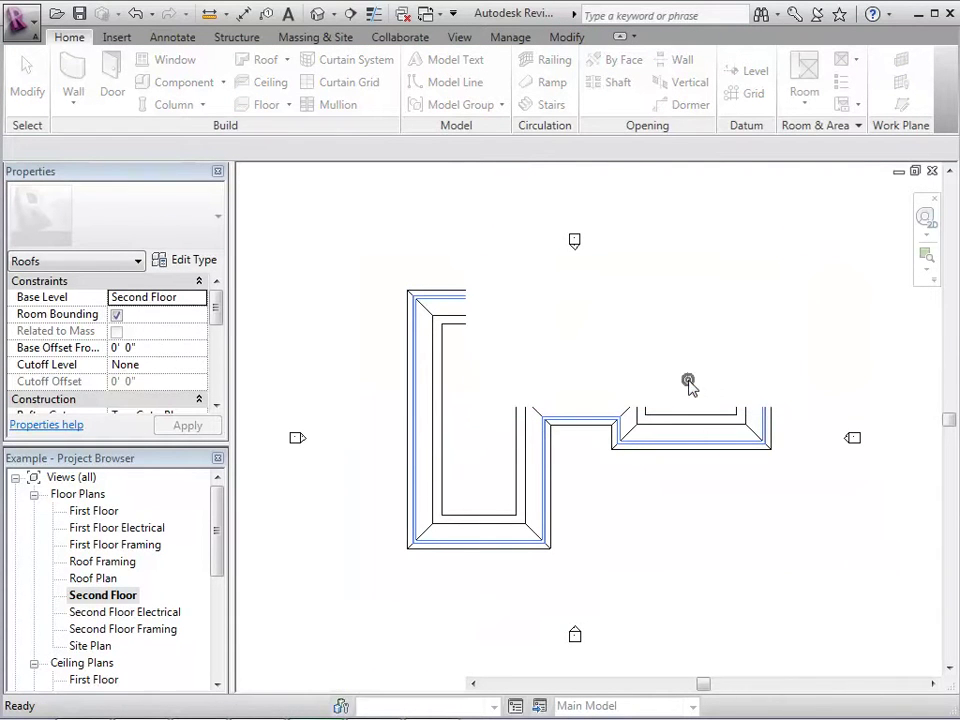
{"action": "left_click", "coordinate": [435, 321]}
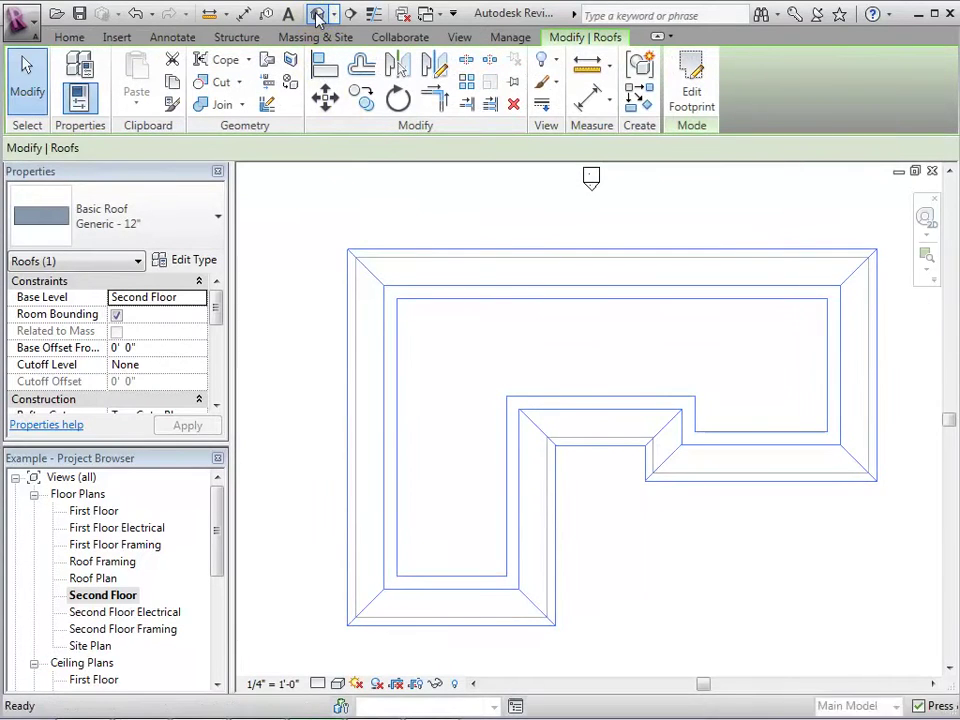
{"action": "left_click", "coordinate": [317, 15]}
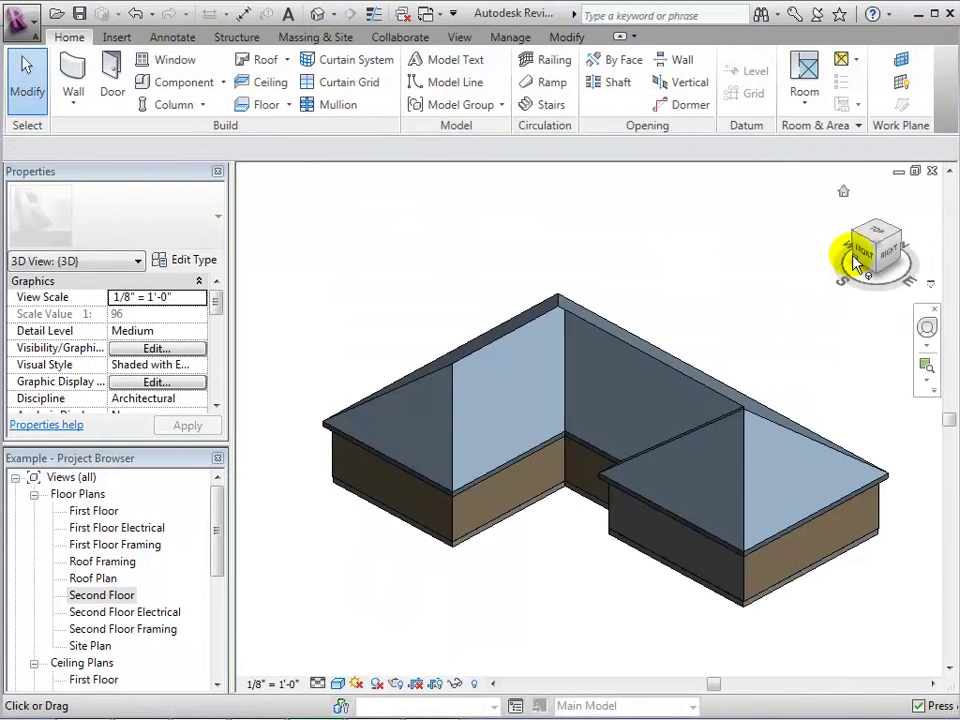
{"action": "mouse_move", "coordinate": [866, 262]}
{"action": "left_mouse_down"}
{"action": "mouse_move", "coordinate": [850, 218]}
{"action": "mouse_move", "coordinate": [866, 242]}
{"action": "left_mouse_up"}
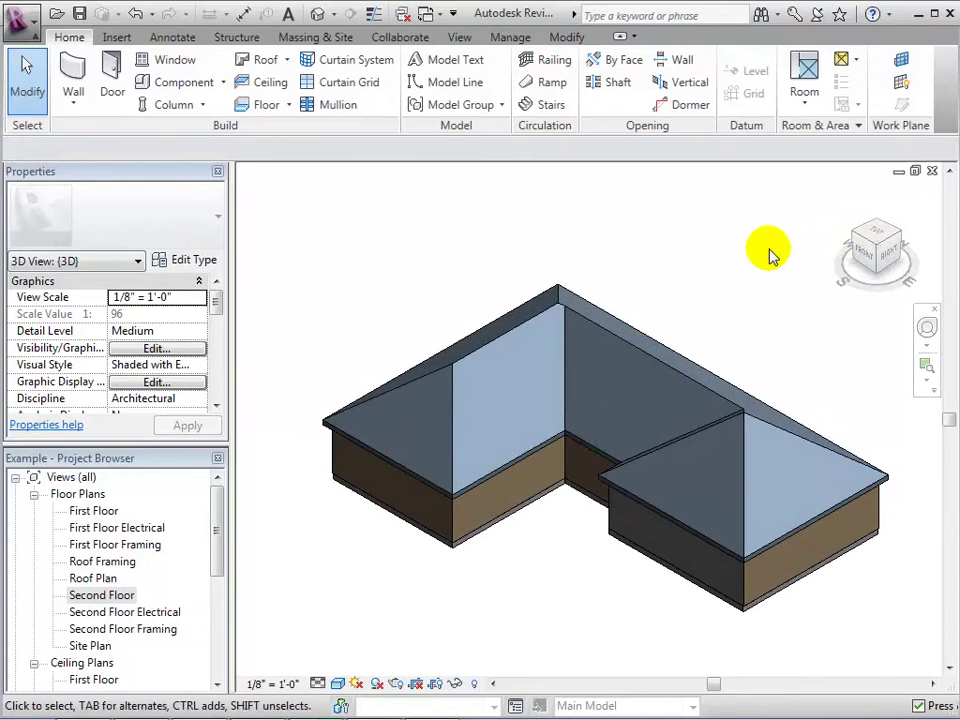
In the Second Floor plan, give every roof footprint edge a 2' overhang and 4"/12" slope.
{"action": "left_click", "coordinate": [562, 312]}
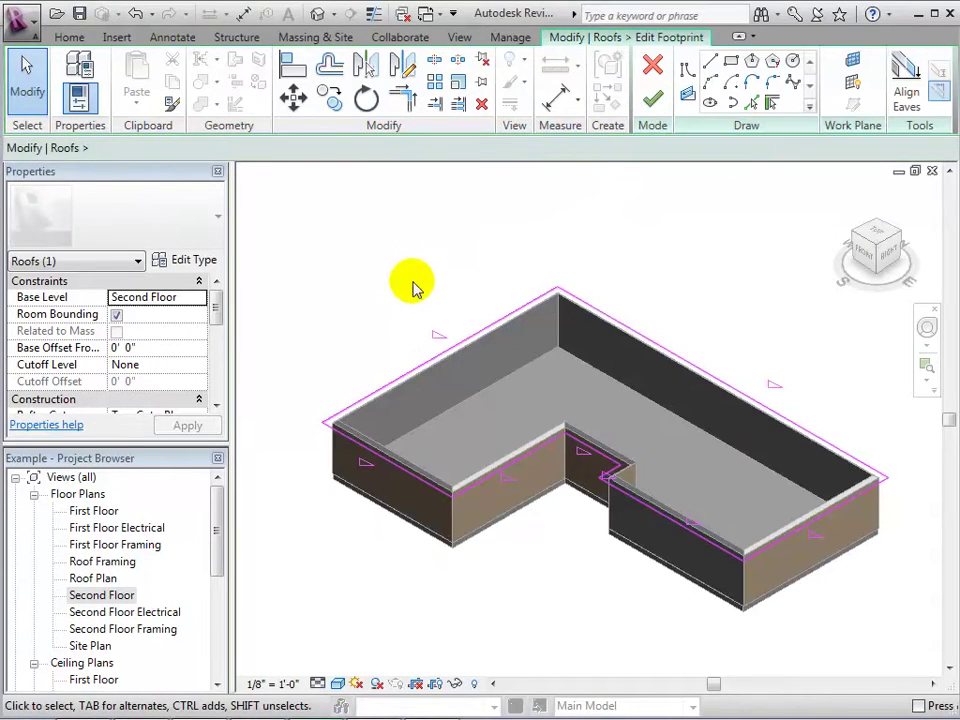
{"action": "double_click", "coordinate": [118, 597]}
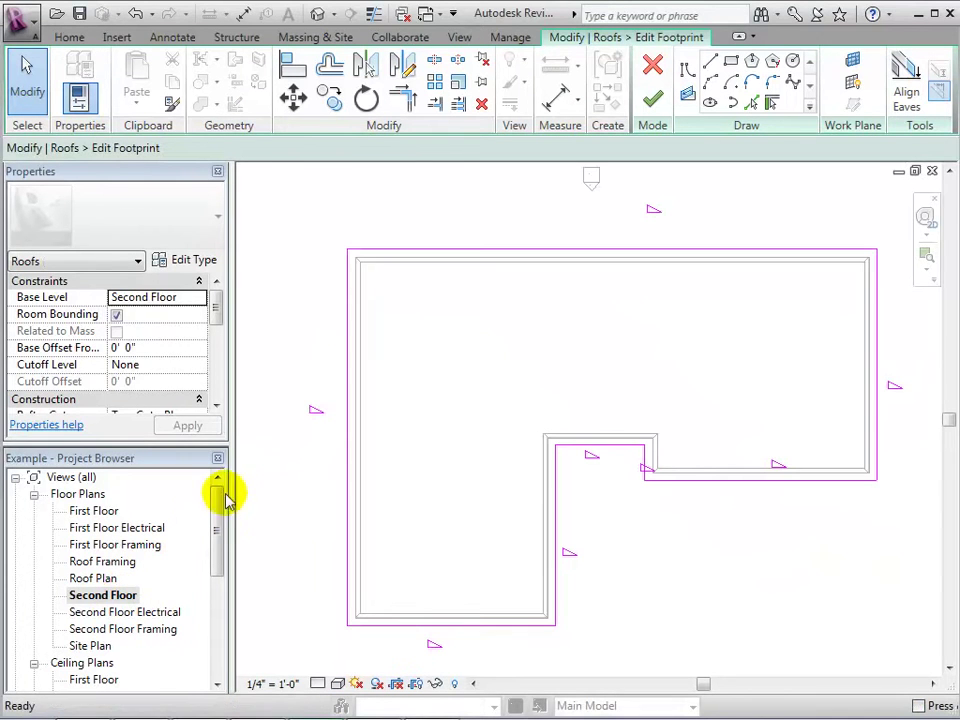
{"action": "left_click", "coordinate": [349, 300]}
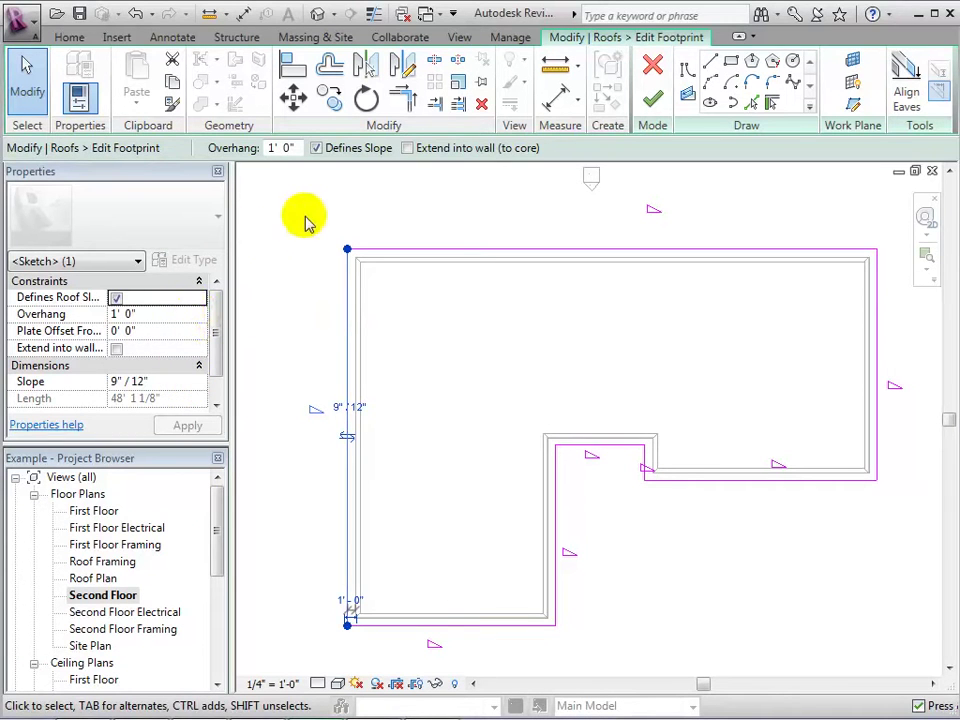
{"action": "mouse_move", "coordinate": [328, 216]}
{"action": "left_mouse_down"}
{"action": "mouse_move", "coordinate": [660, 482]}
{"action": "mouse_move", "coordinate": [885, 600]}
{"action": "mouse_move", "coordinate": [900, 645]}
{"action": "left_mouse_up"}
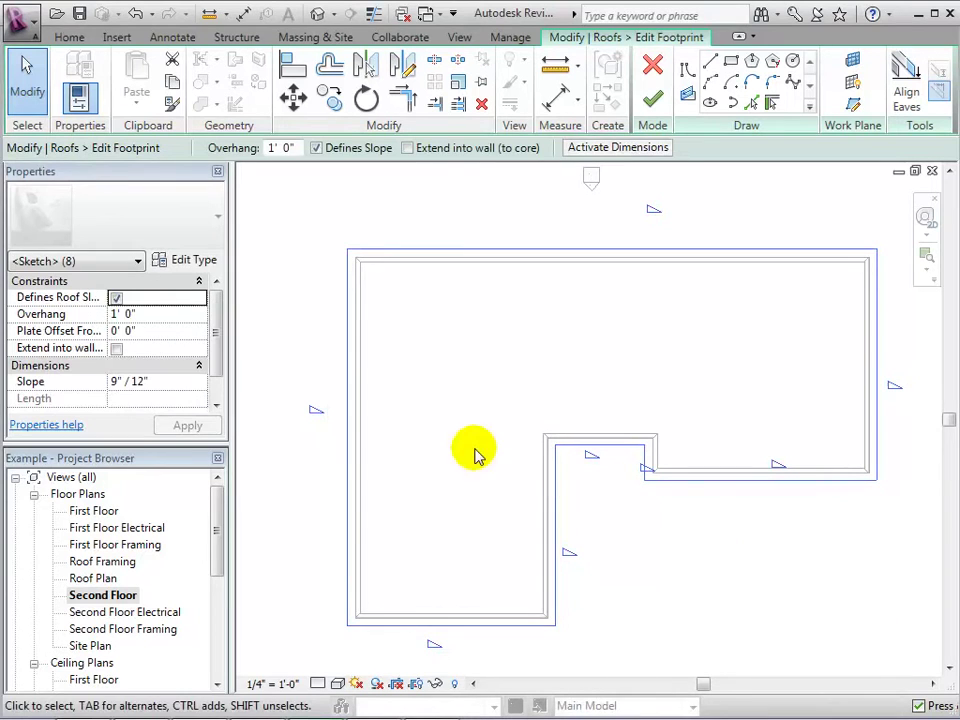
{"action": "left_click", "coordinate": [118, 316]}
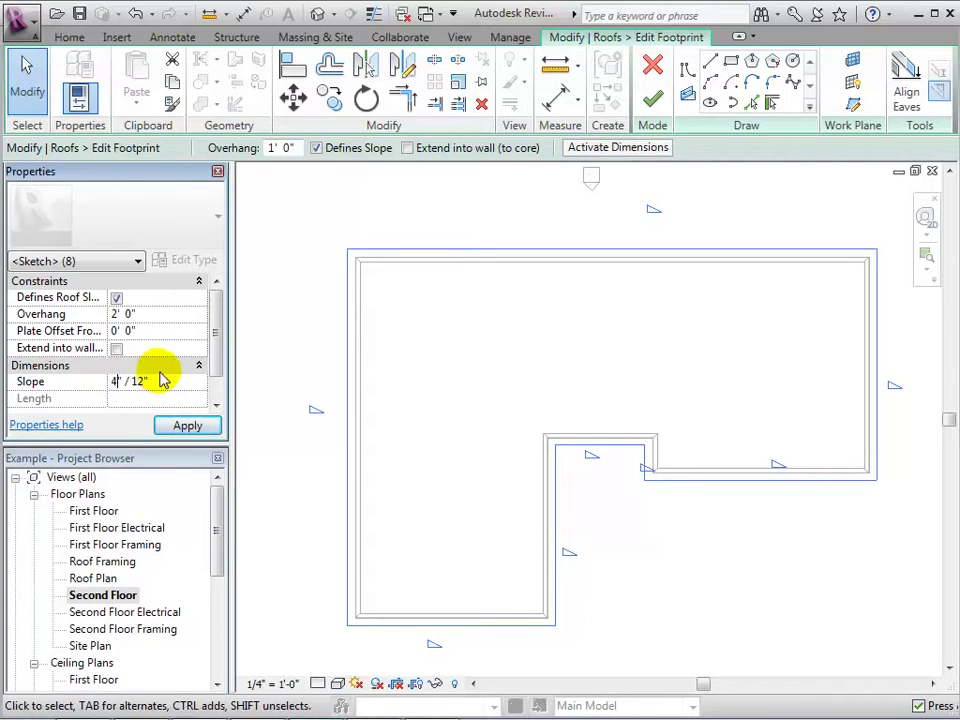
{"action": "left_click", "coordinate": [182, 428]}
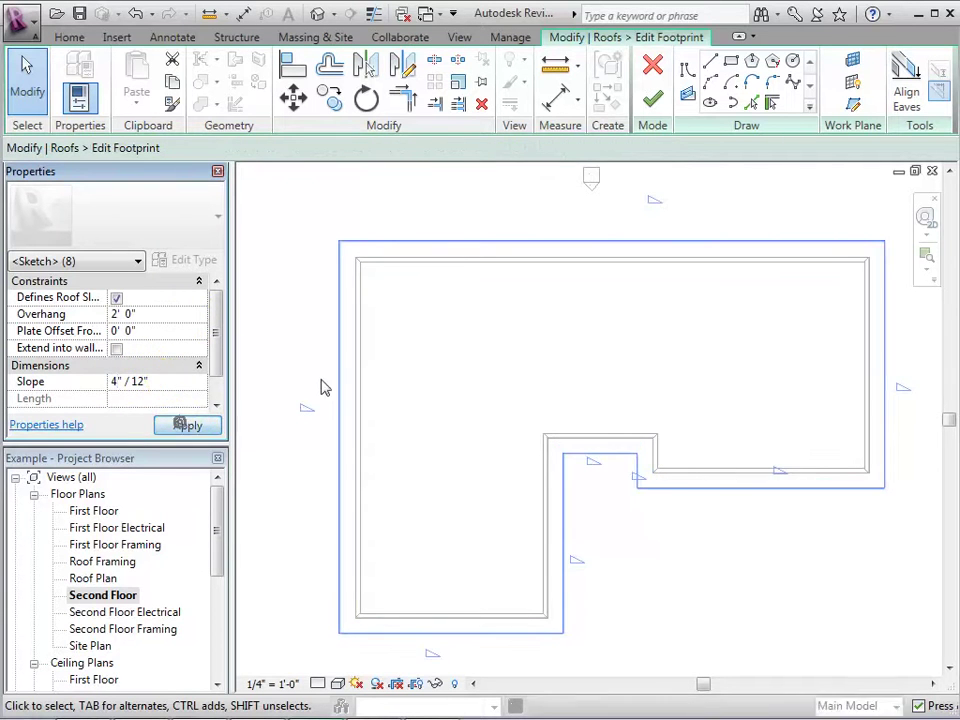
{"action": "left_click", "coordinate": [443, 385]}
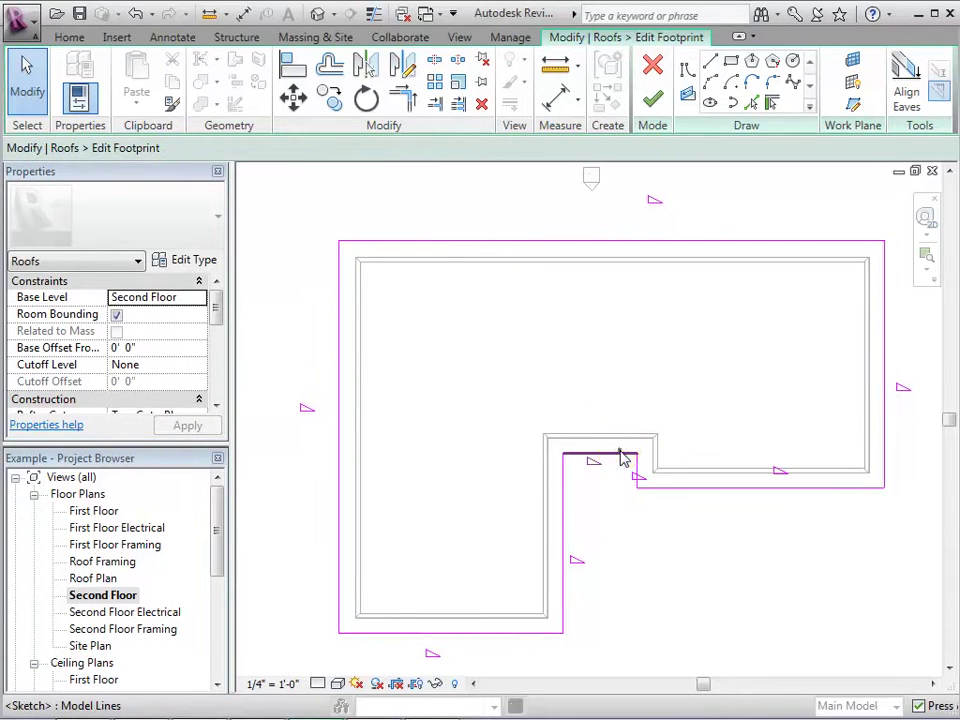
Delete the notch's vertical footprint edge and trim the remaining edges into one clean corner.
{"action": "left_click", "coordinate": [622, 458]}
{"action": "key", "text": "Delete"}
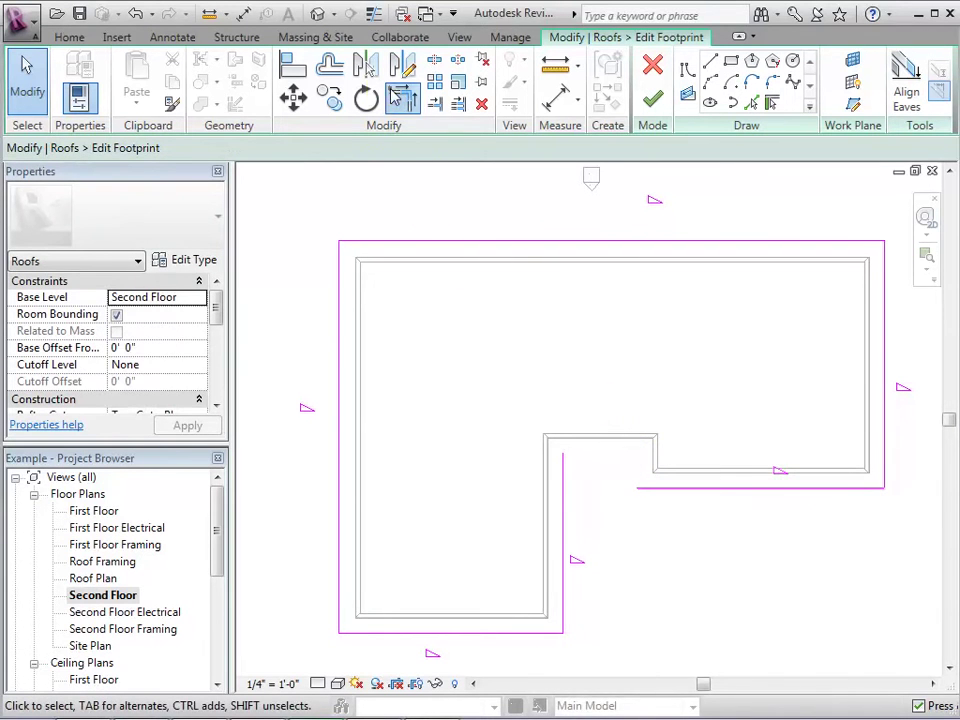
{"action": "left_click", "coordinate": [397, 93]}
{"action": "left_click", "coordinate": [654, 488]}
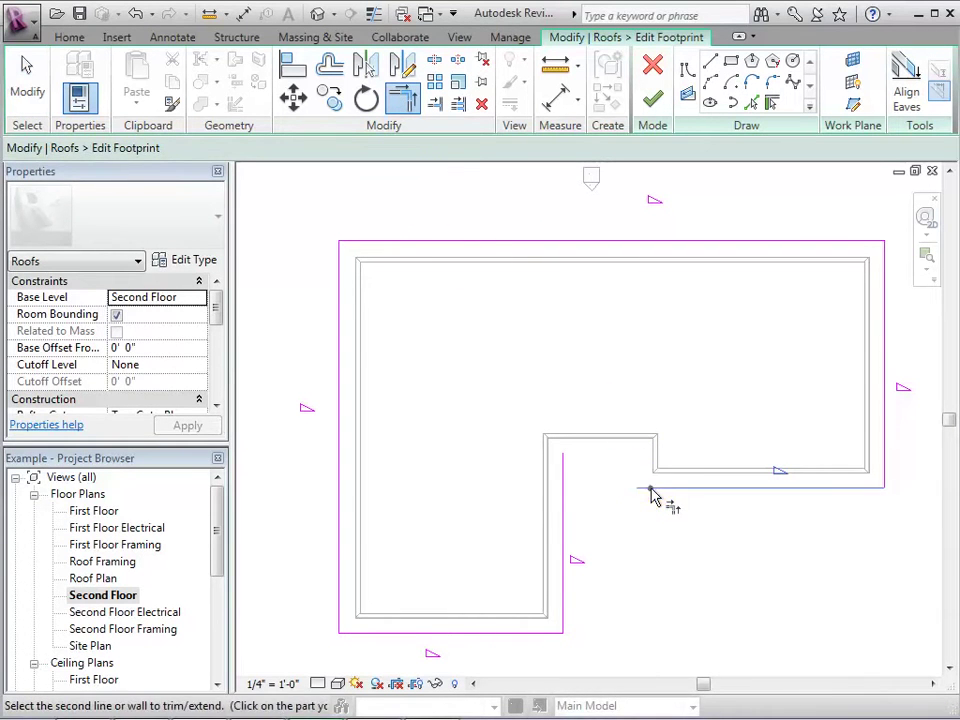
{"action": "left_click", "coordinate": [566, 503]}
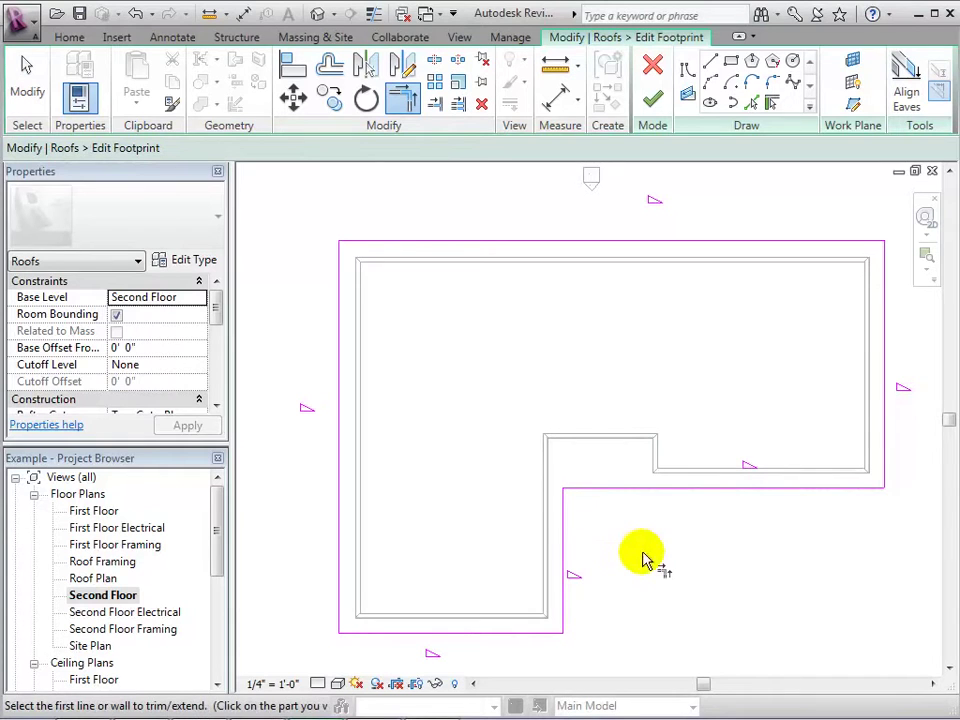
Finish the footprint and view the rebuilt 4"/12" hip roof in 3D.
{"action": "left_click", "coordinate": [652, 103]}
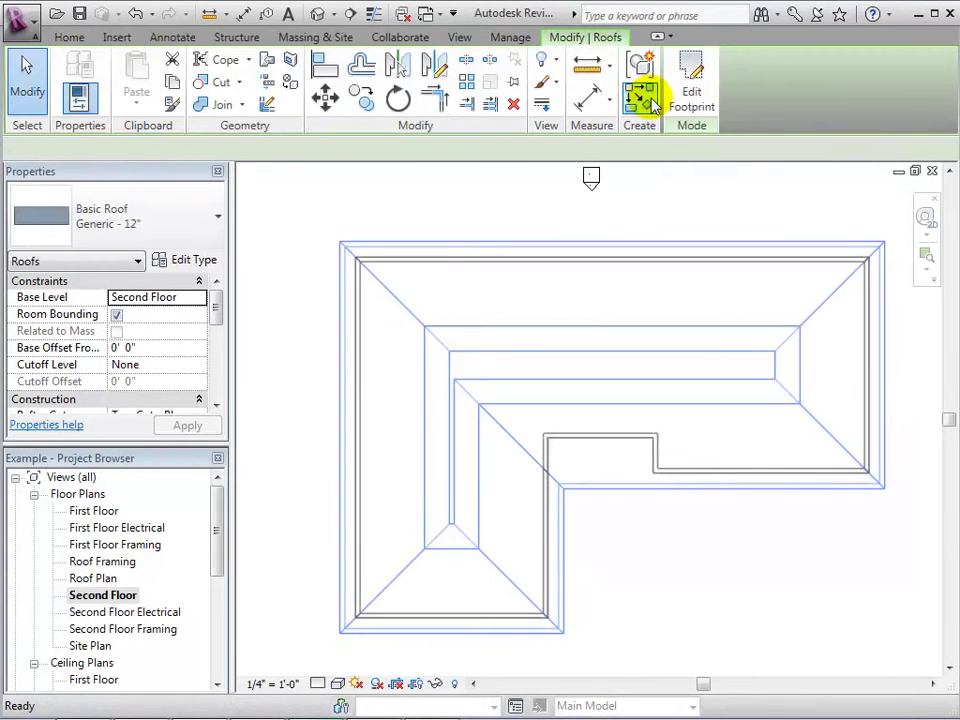
{"action": "left_click", "coordinate": [316, 15]}
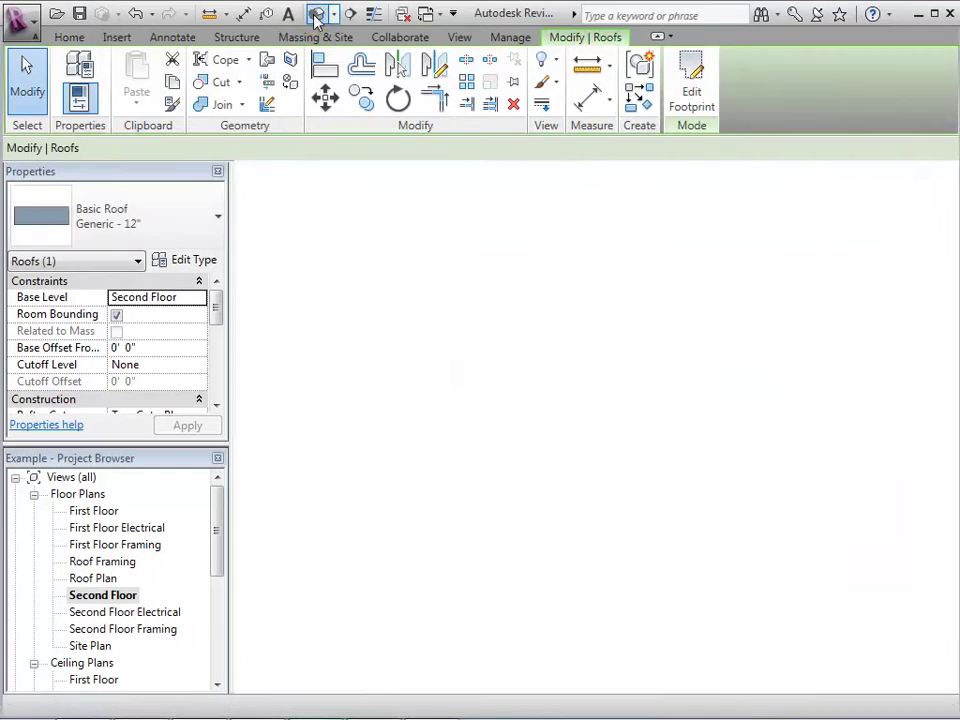
{"action": "left_click", "coordinate": [536, 536]}
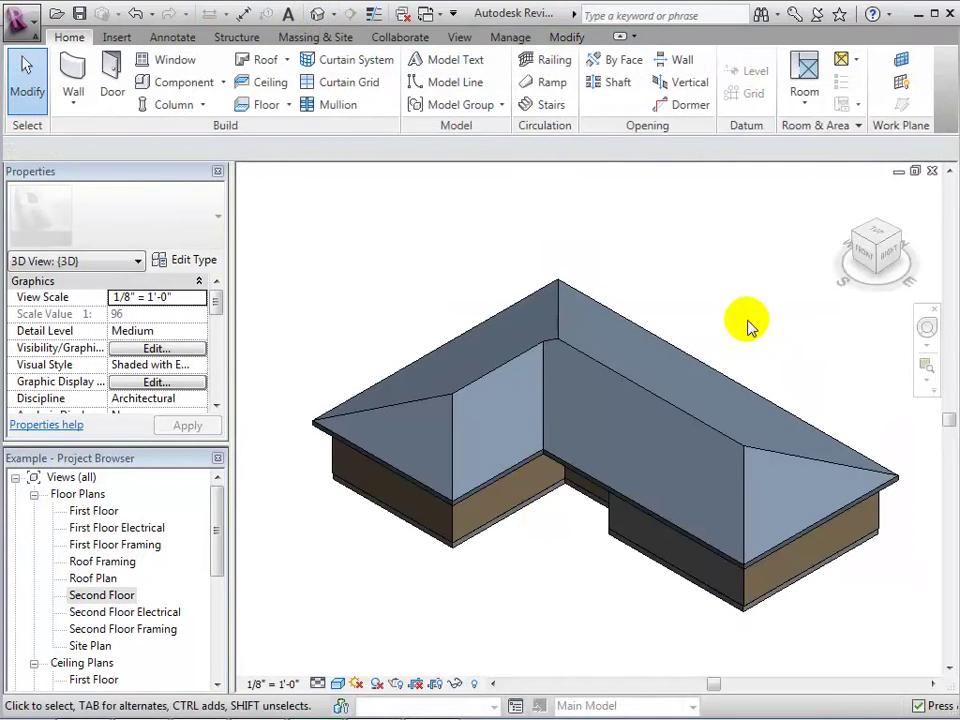
Set the roof's base level to Roof and apply it.
{"action": "left_click_drag", "start_coordinate": [866, 258], "coordinate": [864, 218]}
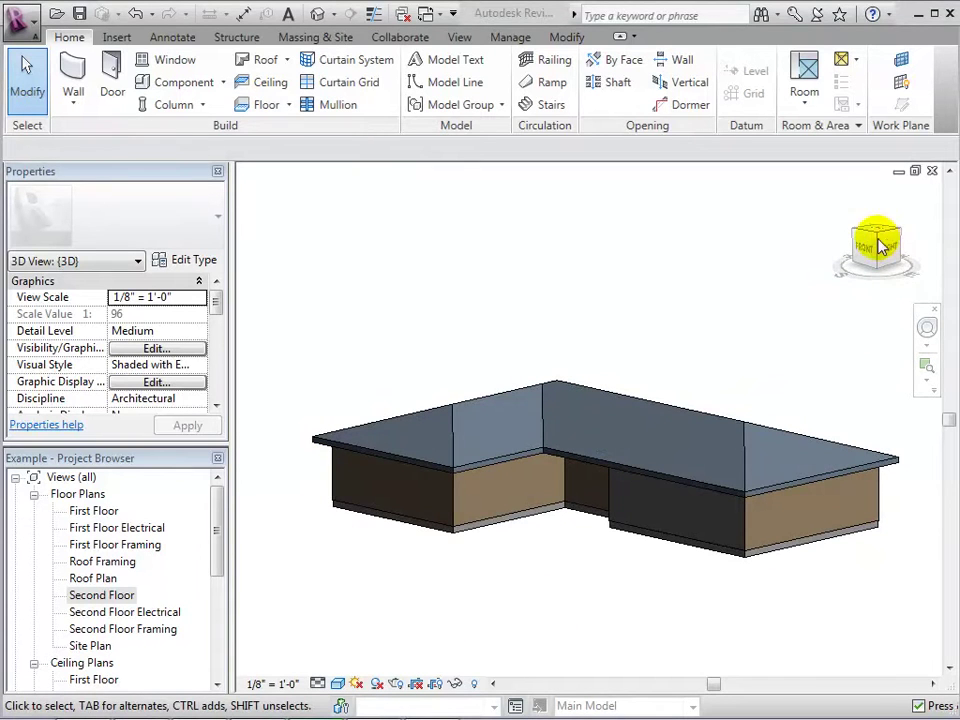
{"action": "left_click_drag", "start_coordinate": [868, 244], "coordinate": [733, 262]}
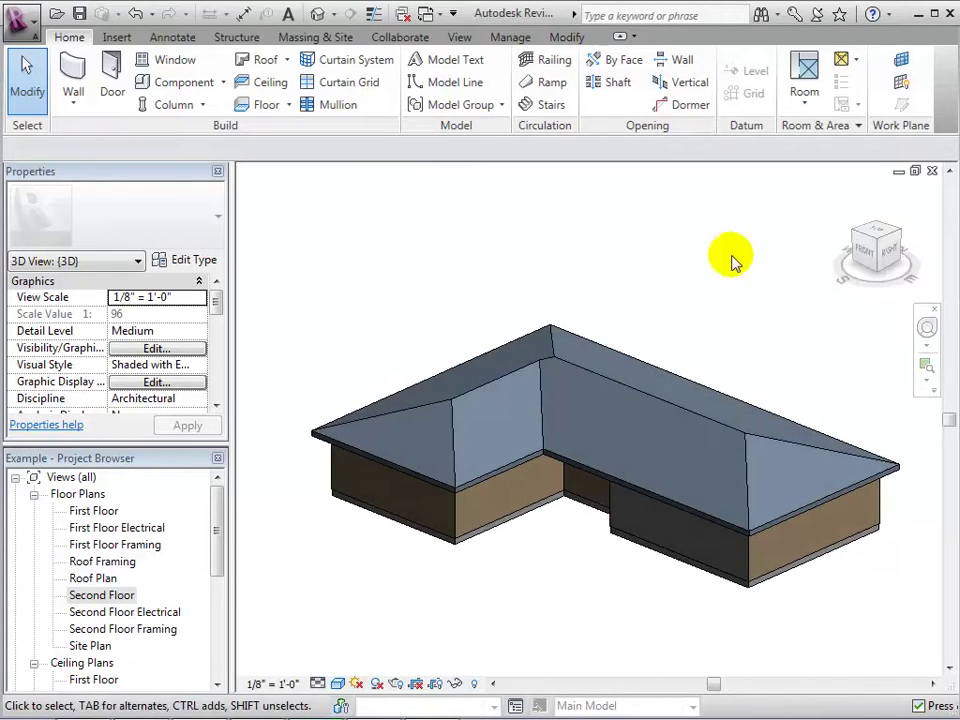
{"action": "left_click", "coordinate": [467, 390]}
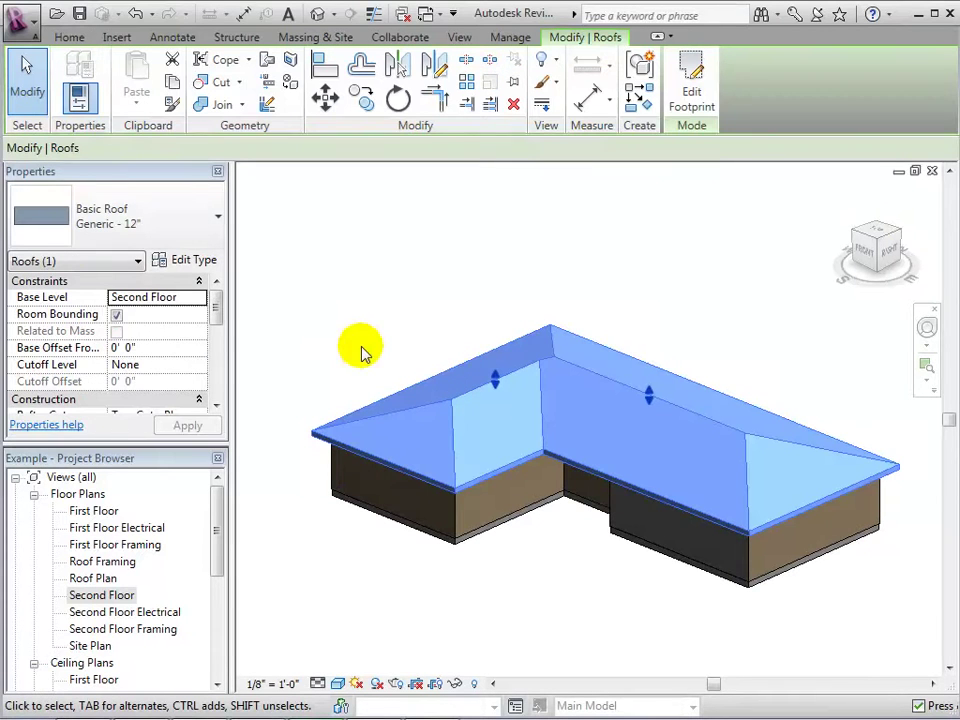
{"action": "left_click", "coordinate": [197, 300]}
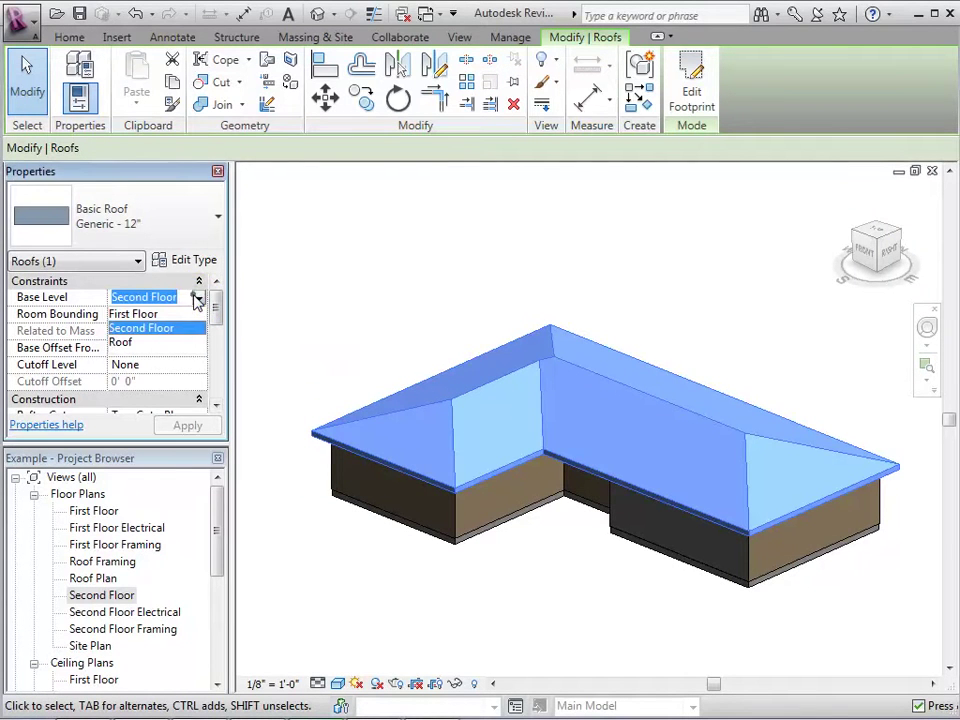
{"action": "left_click", "coordinate": [122, 342]}
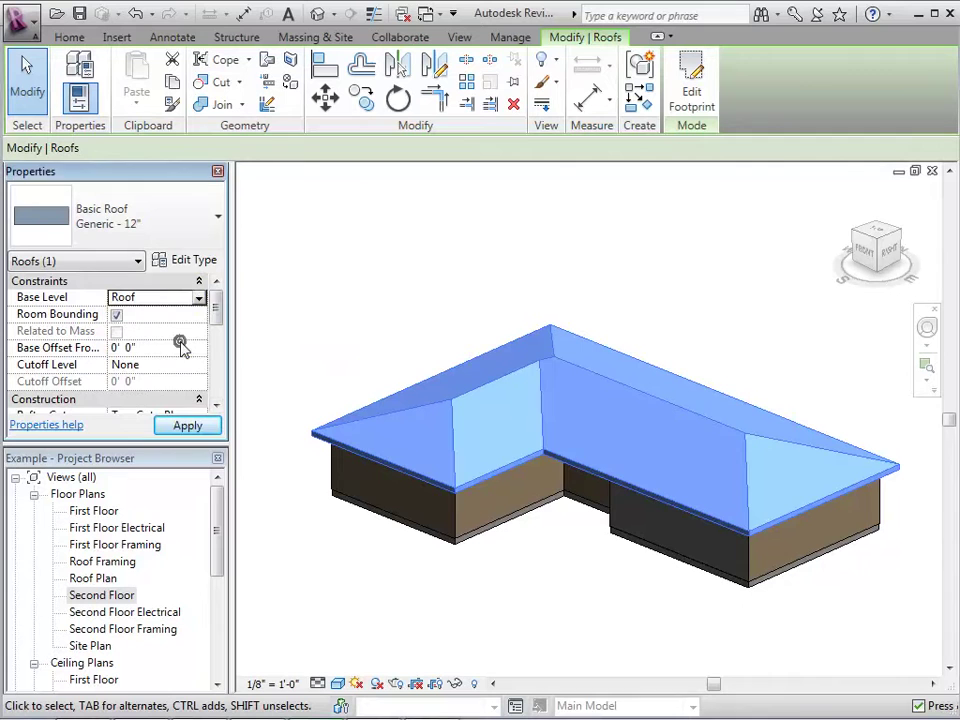
{"action": "left_click", "coordinate": [187, 424]}
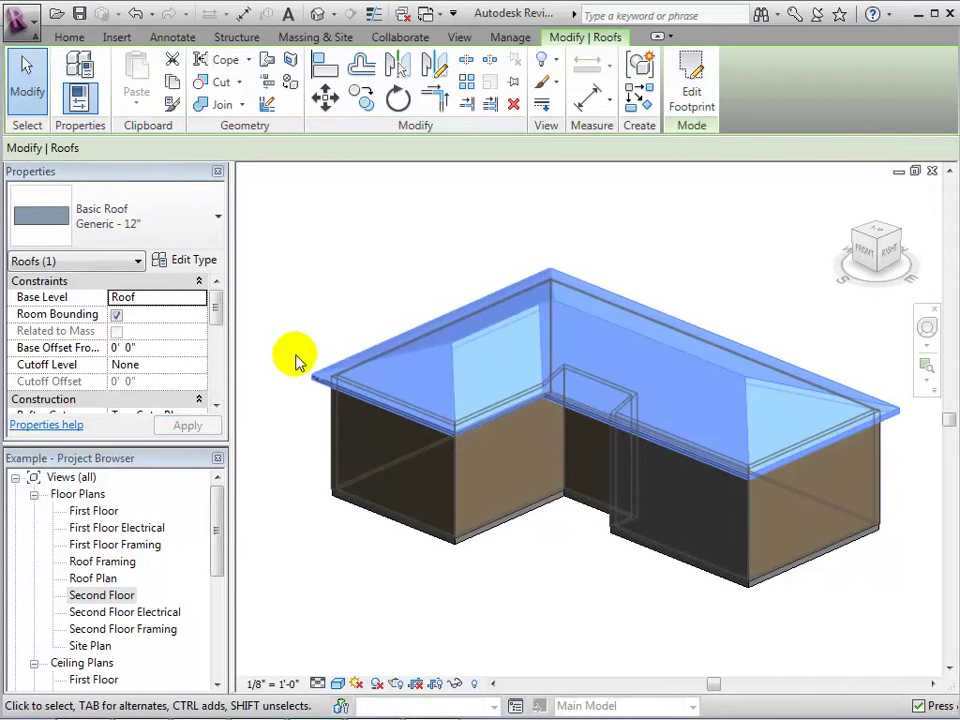
{"action": "left_click", "coordinate": [297, 318]}
{"action": "left_click", "coordinate": [300, 287]}
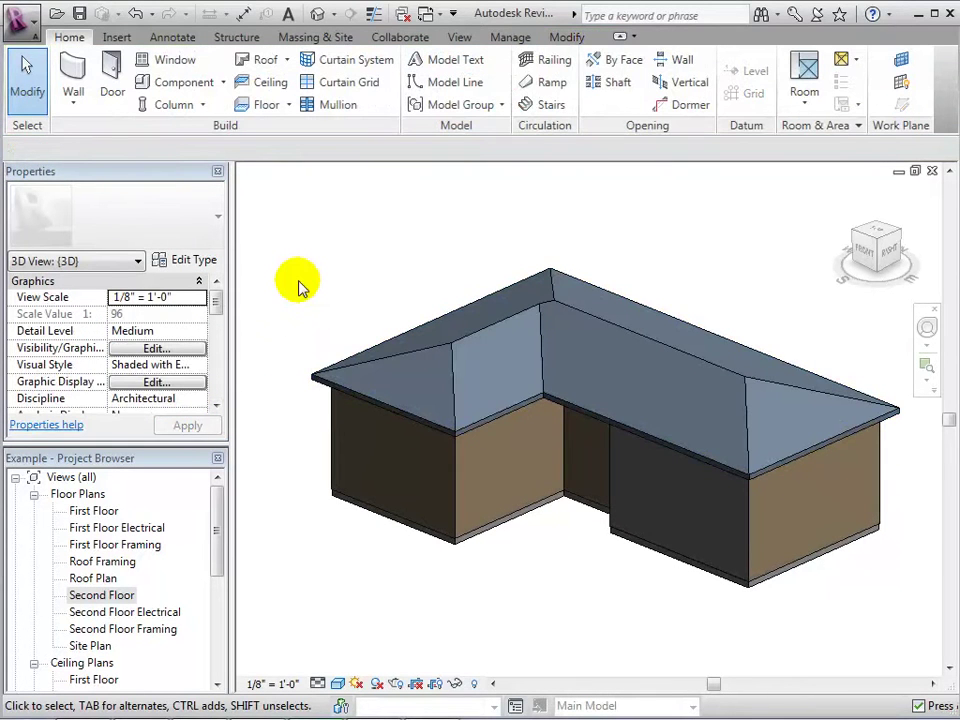
Change the roof's base level to Second Floor so it sits on the walls.
{"action": "left_click", "coordinate": [443, 356]}
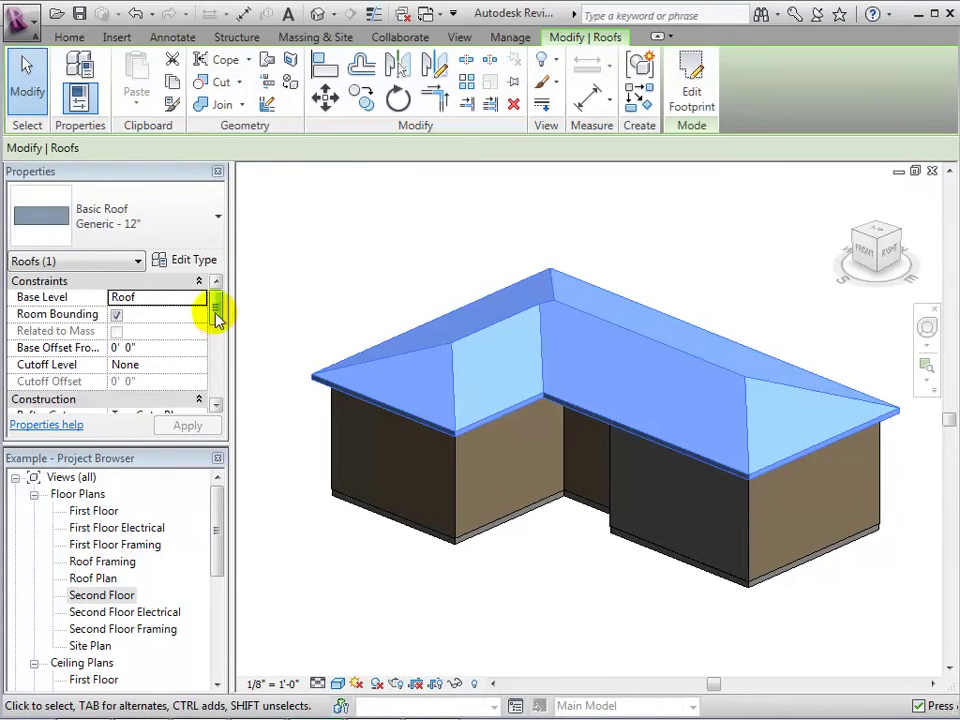
{"action": "left_click", "coordinate": [189, 298]}
{"action": "left_click", "coordinate": [200, 302]}
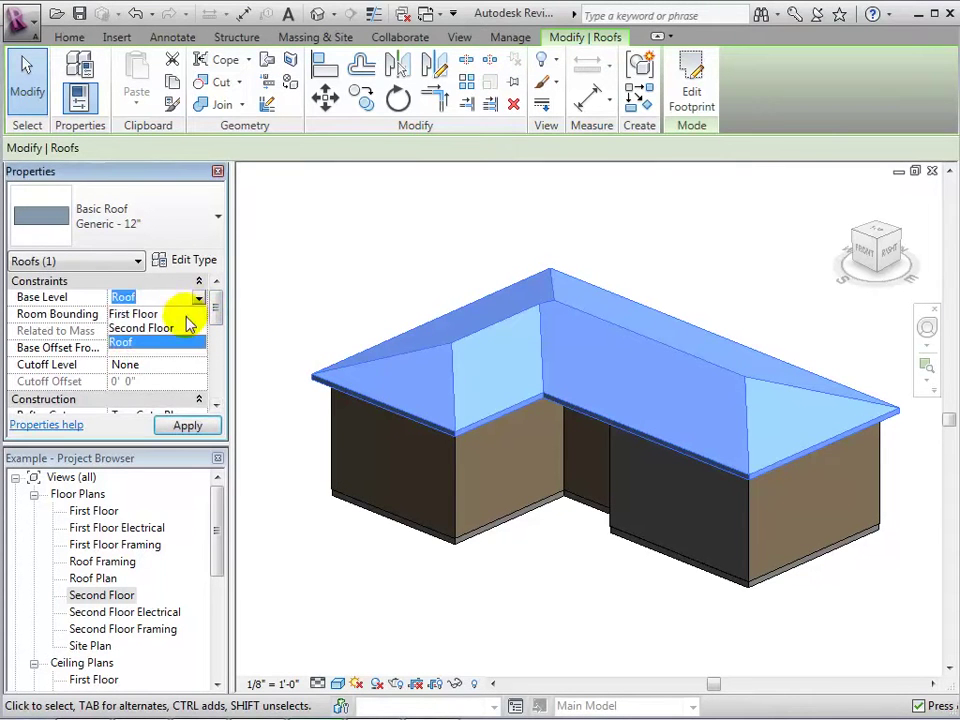
{"action": "left_click", "coordinate": [189, 329]}
{"action": "left_click", "coordinate": [190, 426]}
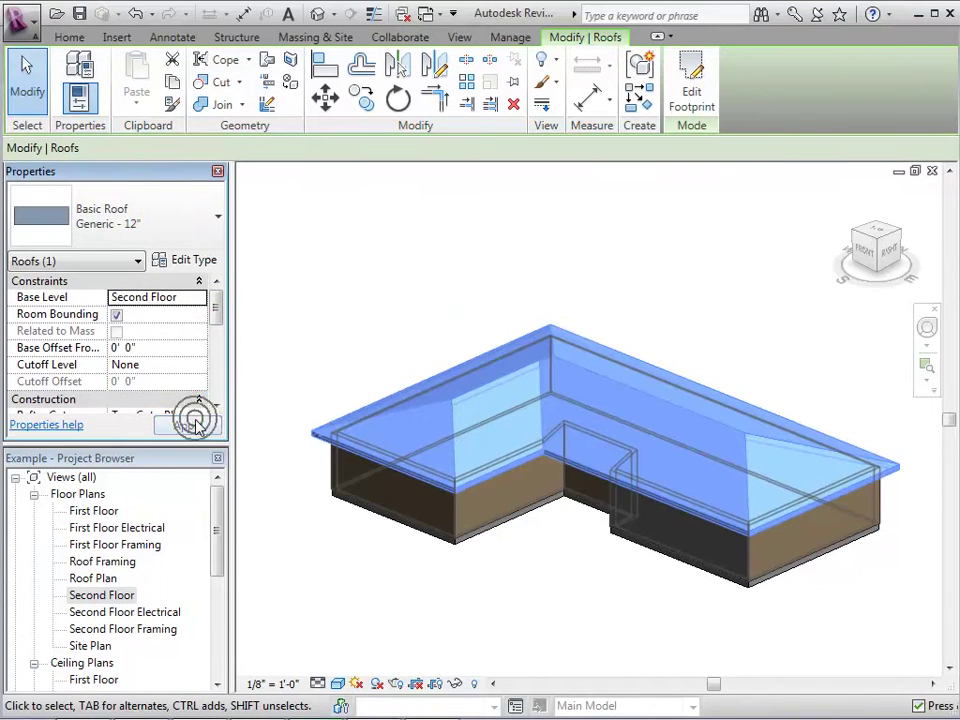
Change the roof type to Wood Rafter 10" - Asphalt Shingle and deselect it.
{"action": "left_click", "coordinate": [208, 224]}
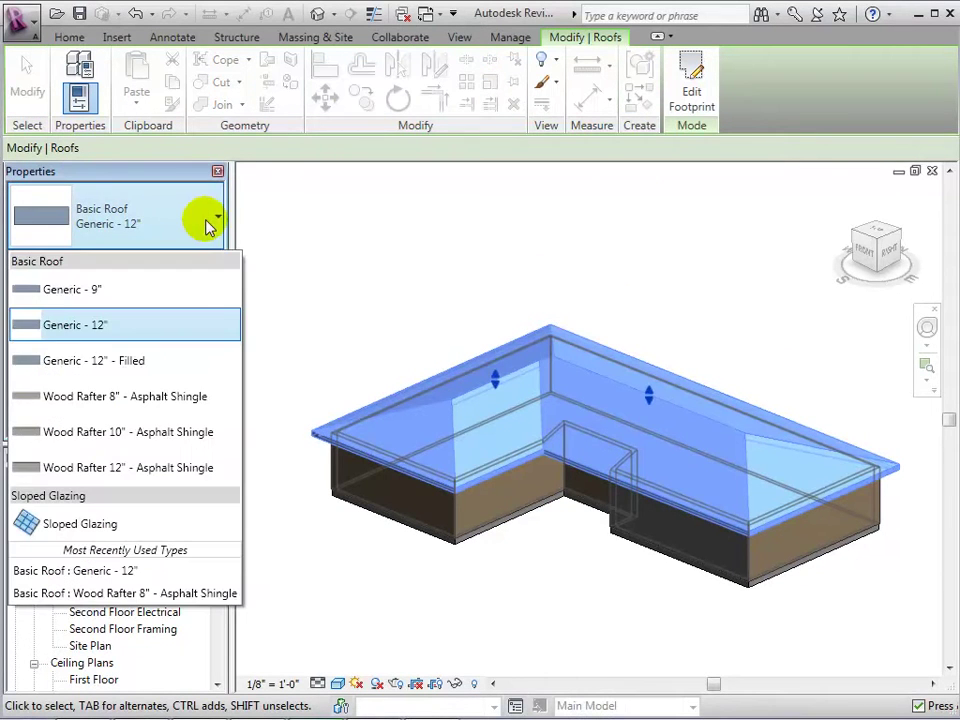
{"action": "left_click", "coordinate": [195, 431]}
{"action": "left_click", "coordinate": [332, 343]}
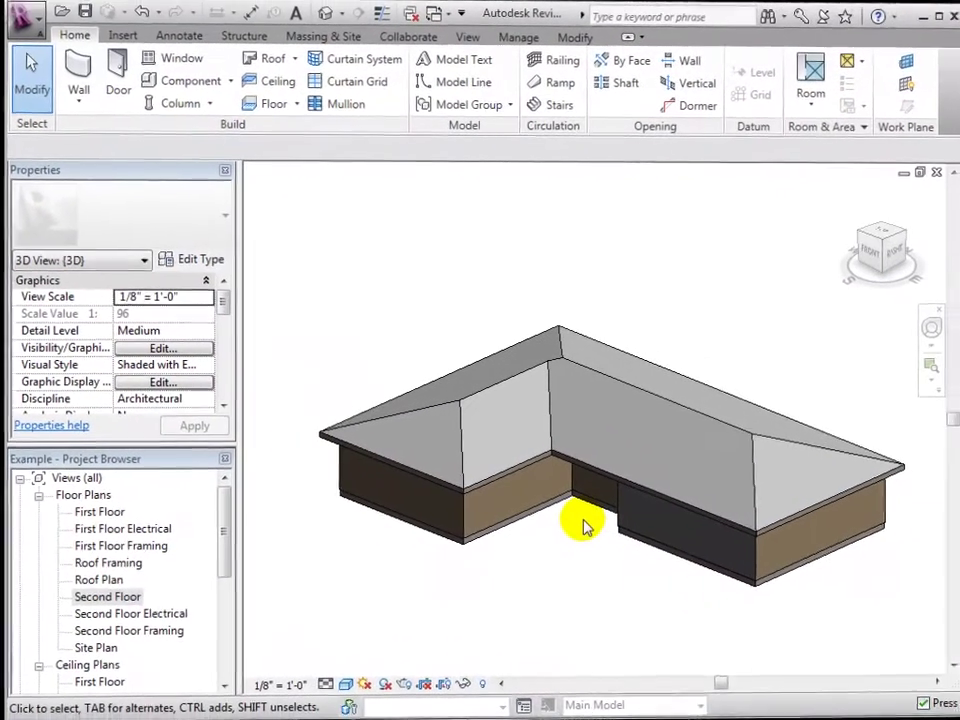
Clear Defines Slope on all footprint lines and view the flat roof in 3D.
{"action": "left_click", "coordinate": [566, 466]}
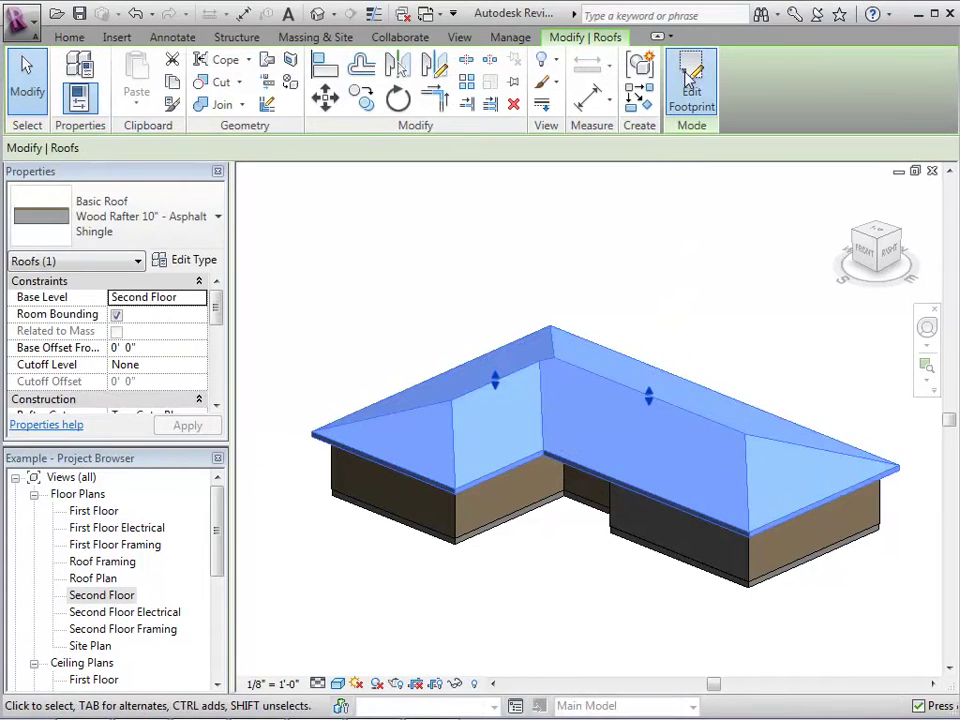
{"action": "double_click", "coordinate": [100, 596]}
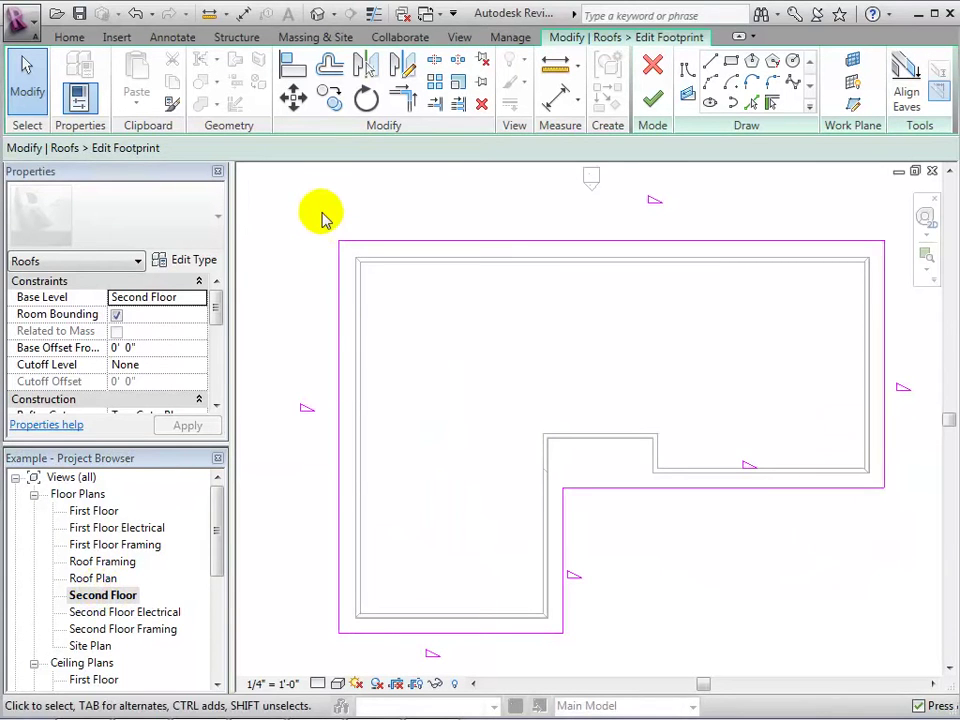
{"action": "mouse_move", "coordinate": [322, 213]}
{"action": "left_mouse_down"}
{"action": "mouse_move", "coordinate": [484, 356]}
{"action": "mouse_move", "coordinate": [909, 640]}
{"action": "mouse_move", "coordinate": [900, 660]}
{"action": "left_mouse_up"}
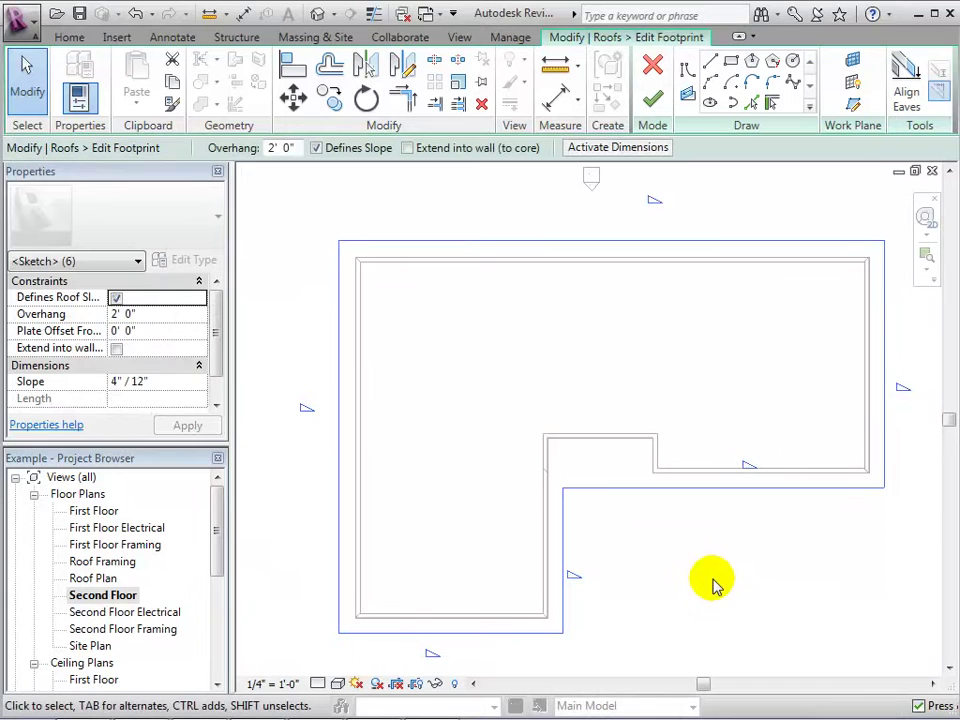
{"action": "left_click", "coordinate": [314, 148]}
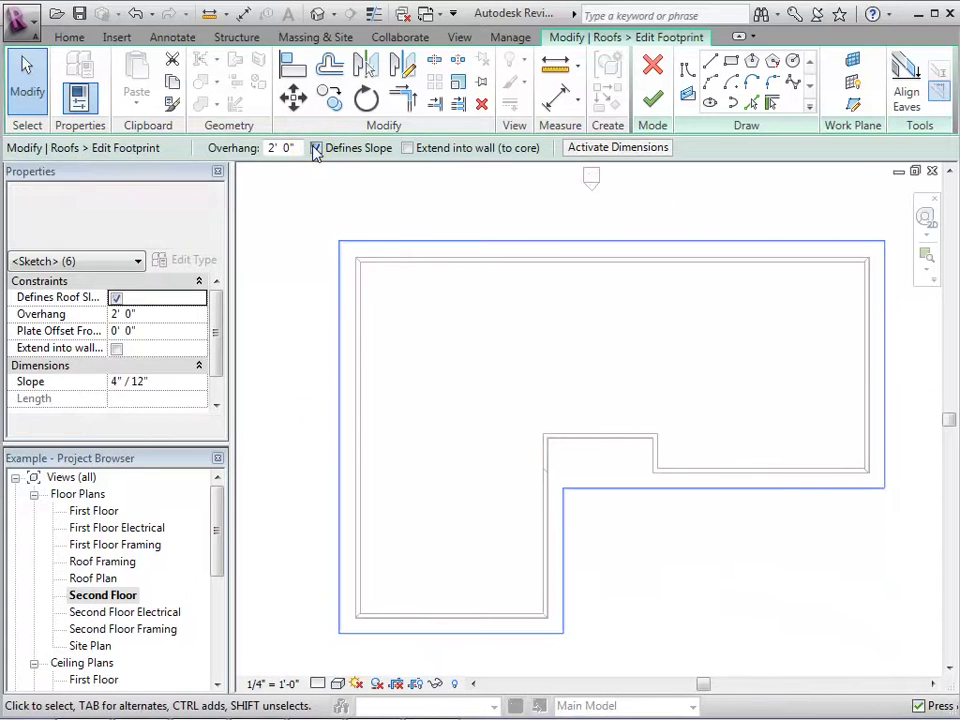
{"action": "left_click", "coordinate": [651, 102]}
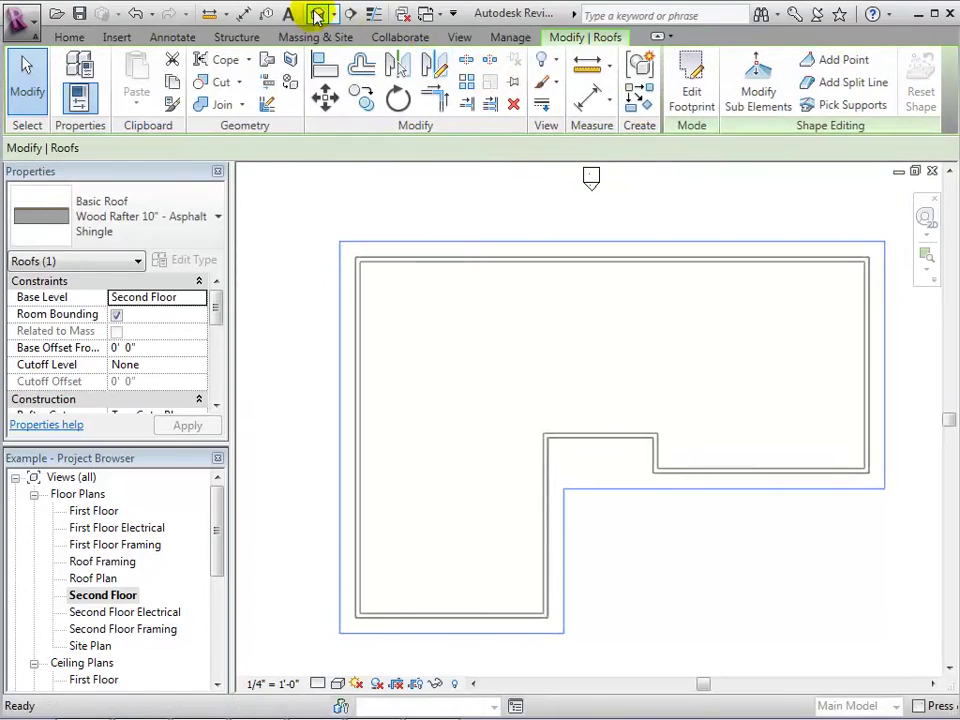
{"action": "left_click", "coordinate": [317, 14]}
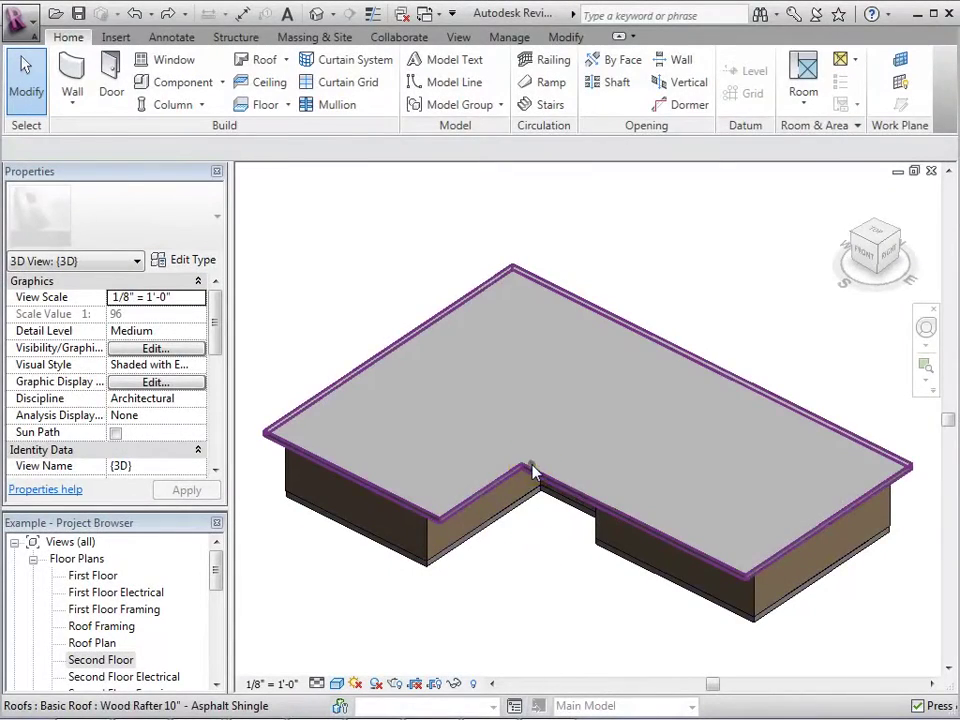
Add a non-sloping rectangle inside the roof footprint near the inner corner, then view the opening in 3D.
{"action": "left_click", "coordinate": [533, 471]}
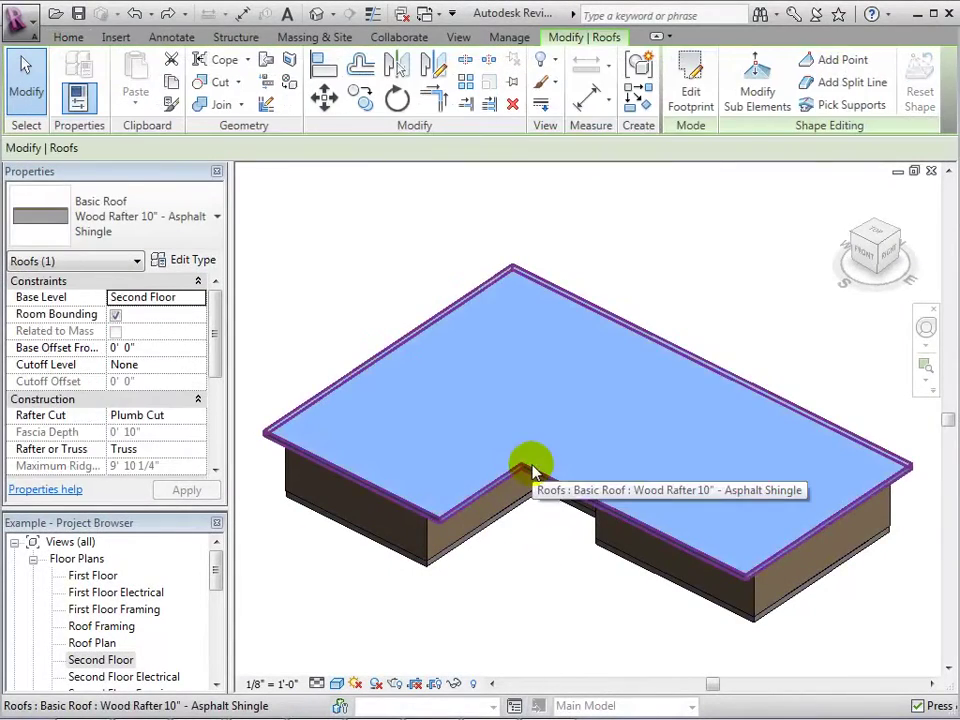
{"action": "left_click", "coordinate": [690, 97]}
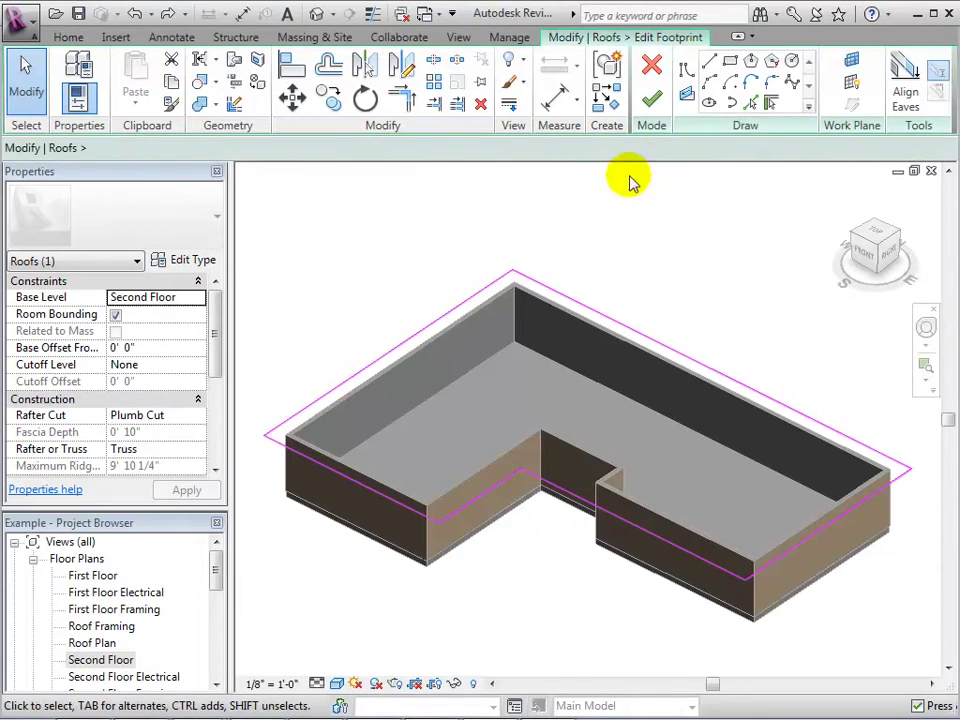
{"action": "double_click", "coordinate": [110, 660]}
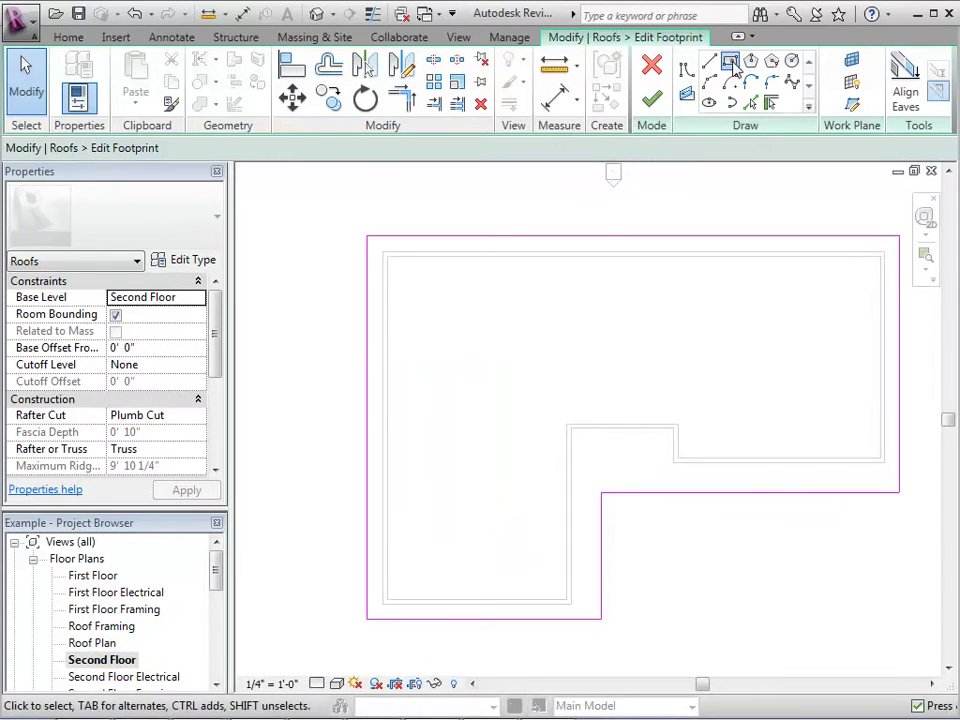
{"action": "left_click", "coordinate": [732, 66]}
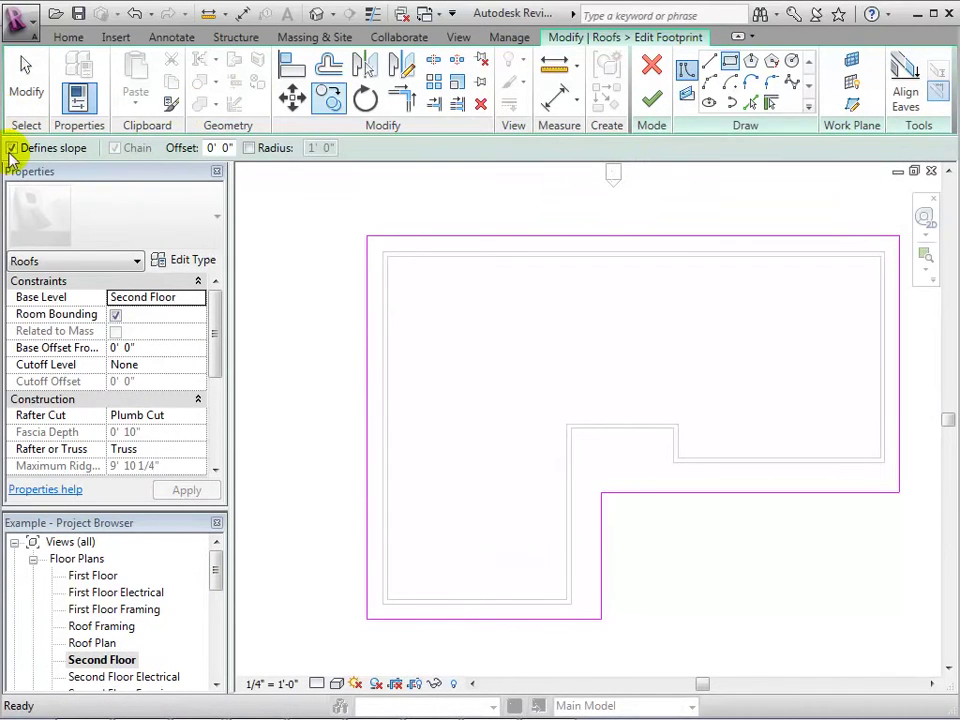
{"action": "left_click", "coordinate": [12, 148]}
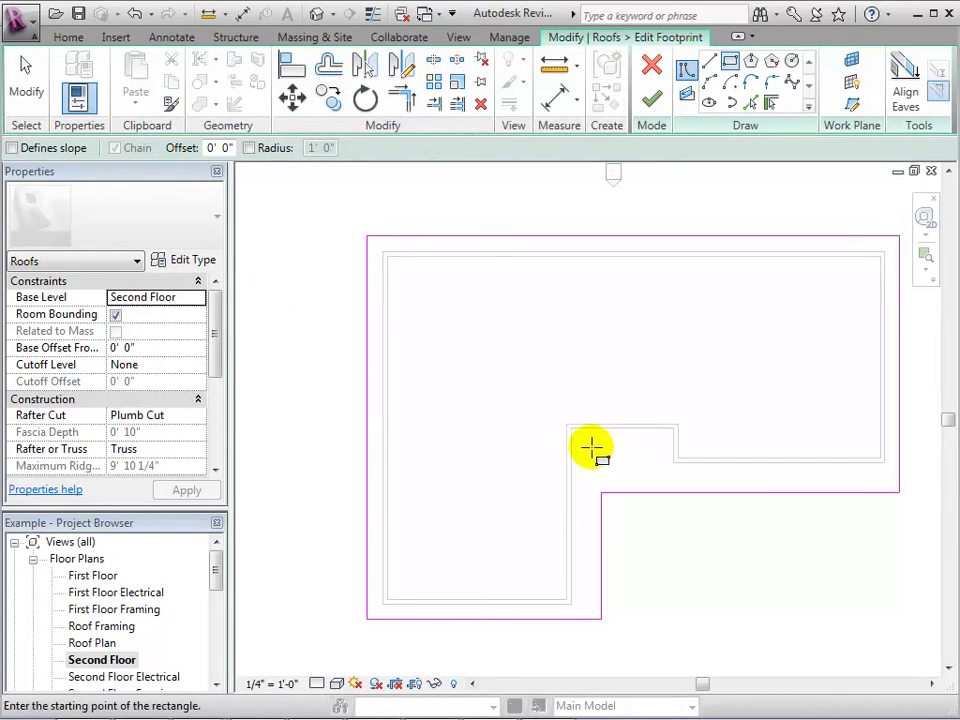
{"action": "left_click", "coordinate": [582, 439]}
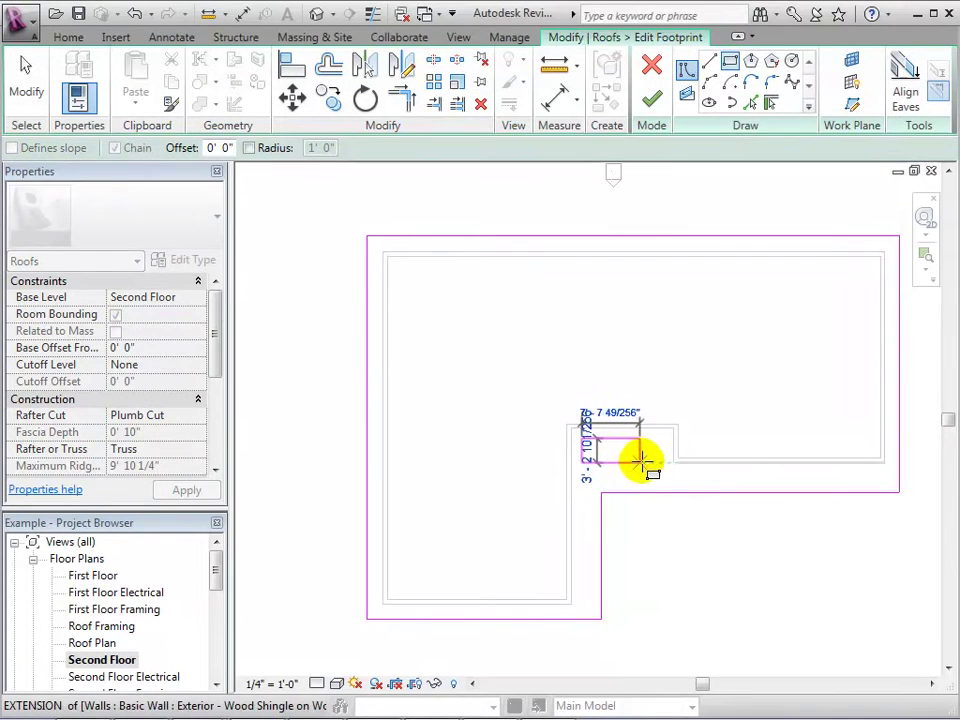
{"action": "left_click", "coordinate": [660, 470]}
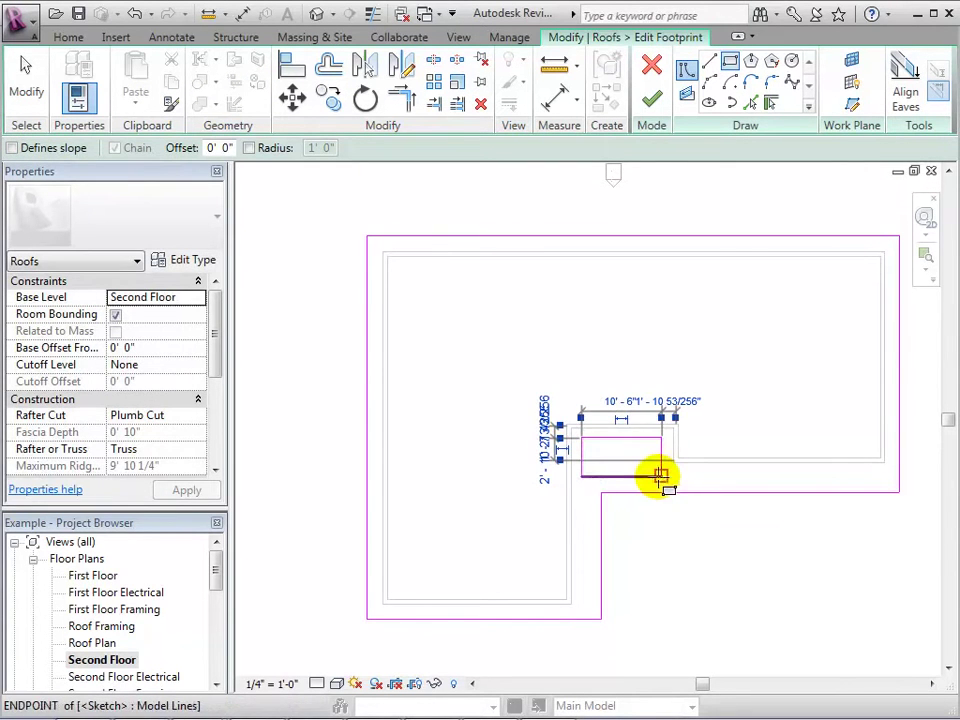
{"action": "left_click", "coordinate": [652, 101]}
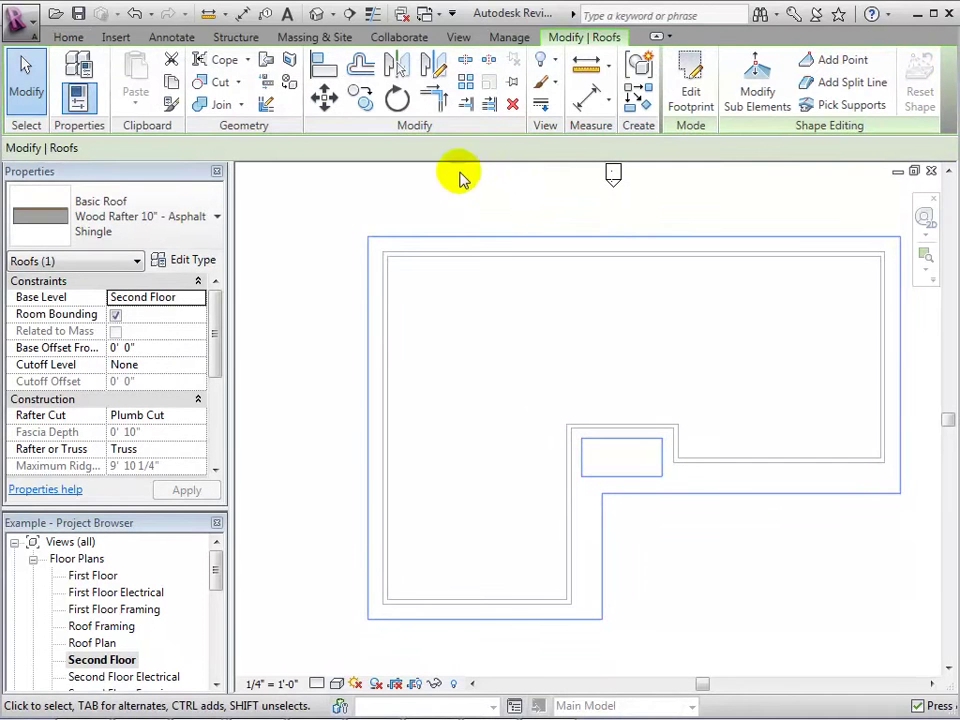
{"action": "left_click", "coordinate": [316, 16]}
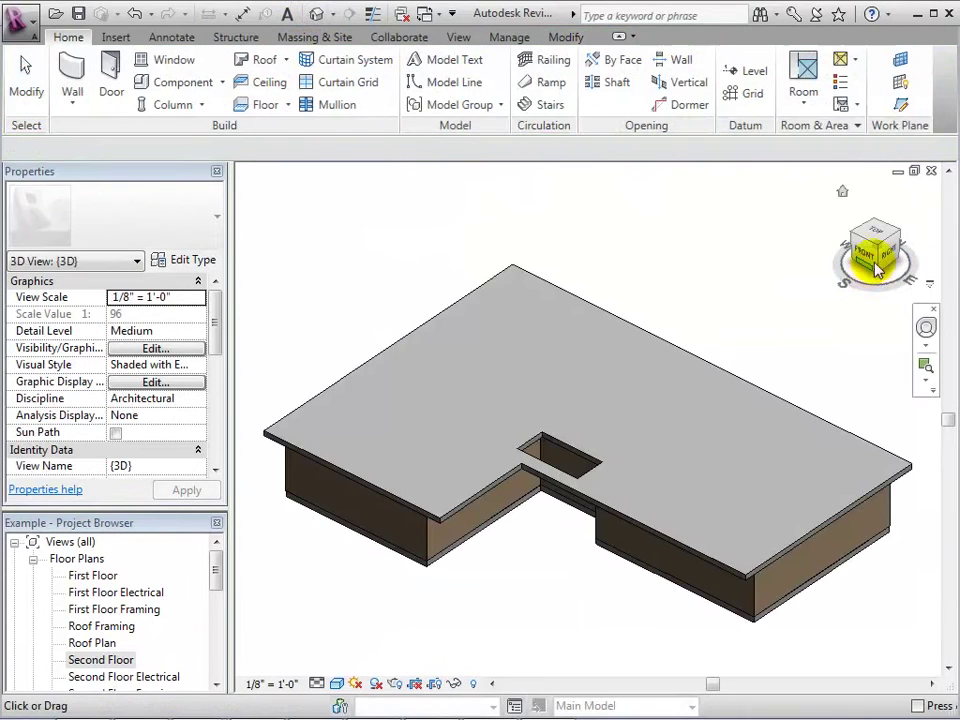
{"action": "left_click", "coordinate": [868, 262]}
{"action": "left_click_drag", "start_coordinate": [868, 268], "coordinate": [868, 250]}
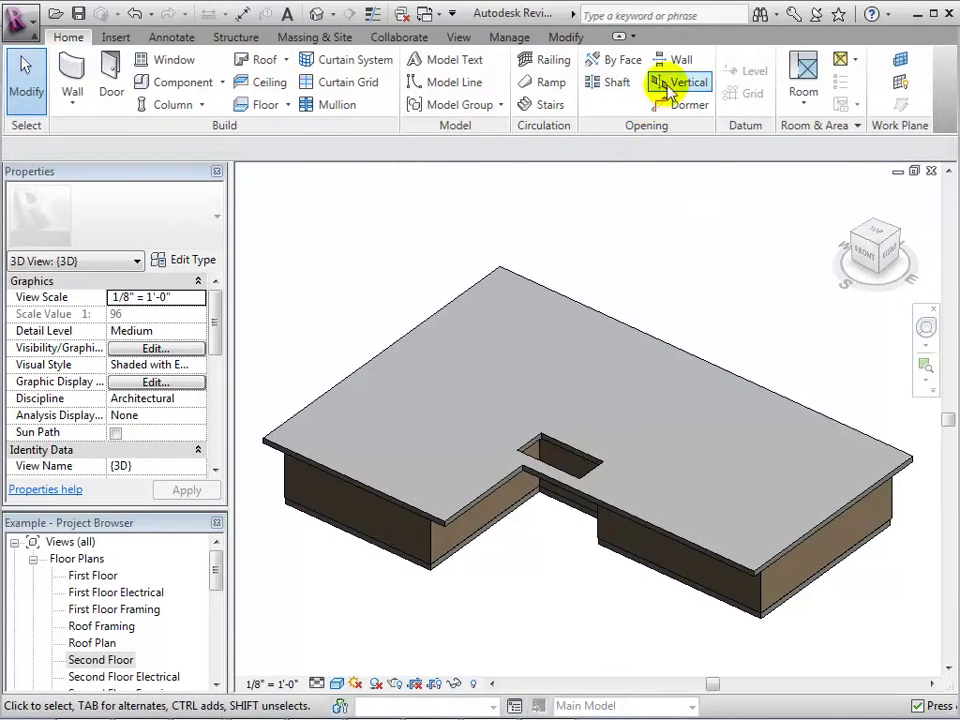
Cut a vertical opening in the roof by sketching a closed five-sided loop over the left wing.
{"action": "left_click", "coordinate": [670, 82]}
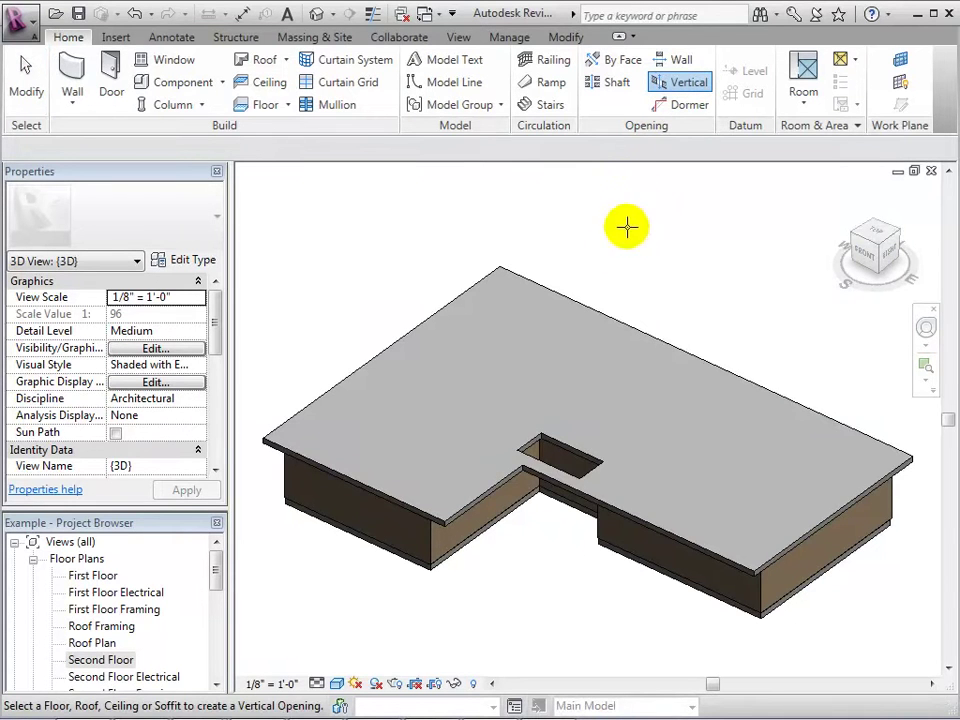
{"action": "left_click", "coordinate": [594, 305]}
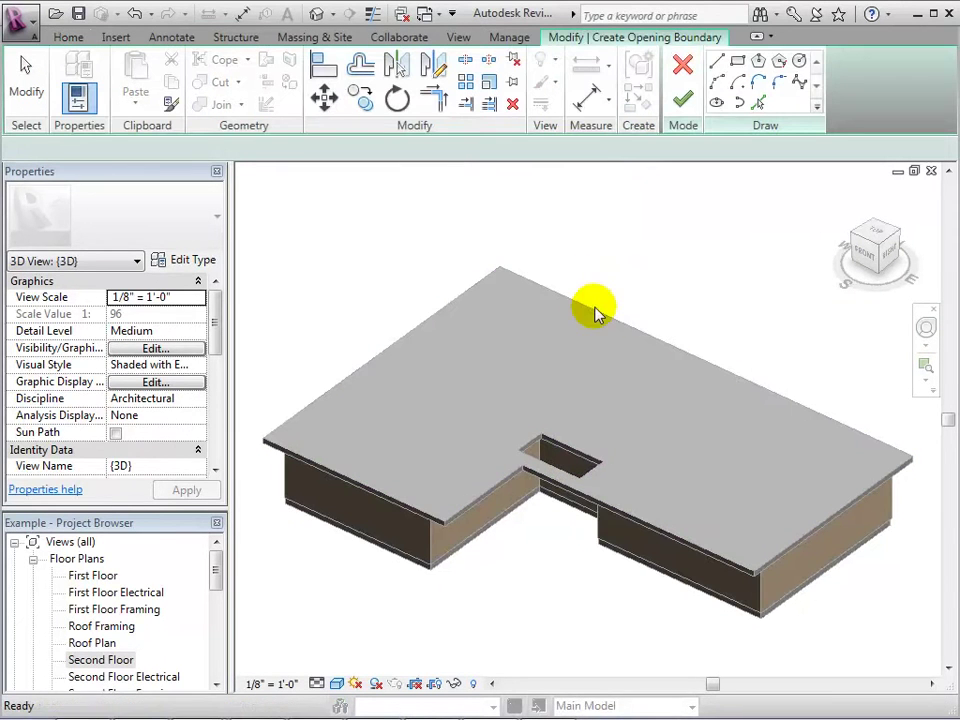
{"action": "left_click", "coordinate": [396, 410]}
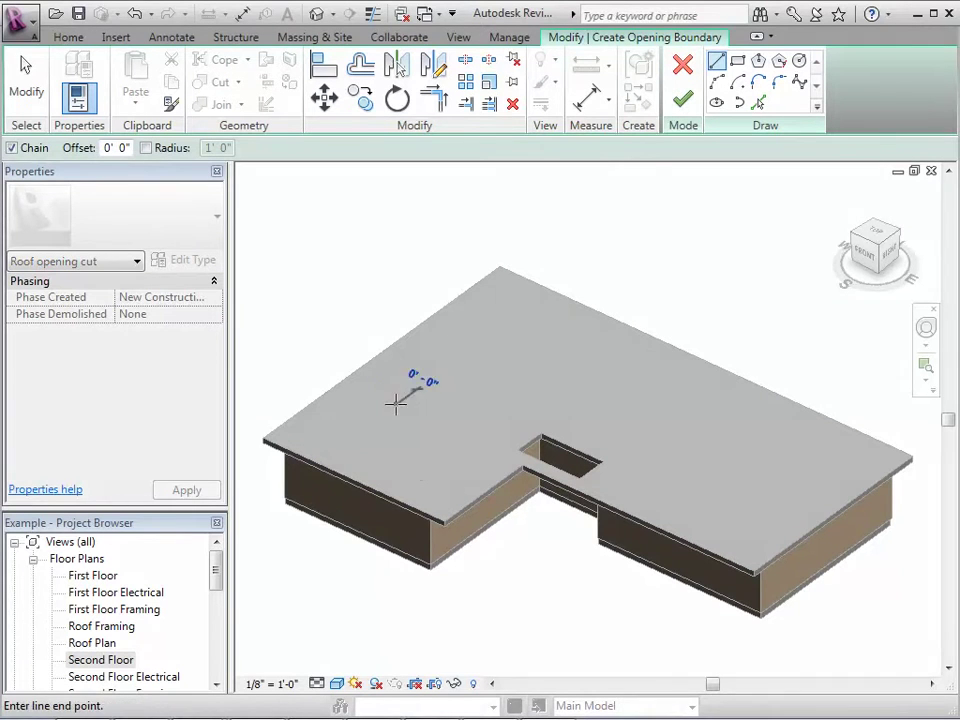
{"action": "left_click", "coordinate": [343, 415]}
{"action": "left_click", "coordinate": [365, 456]}
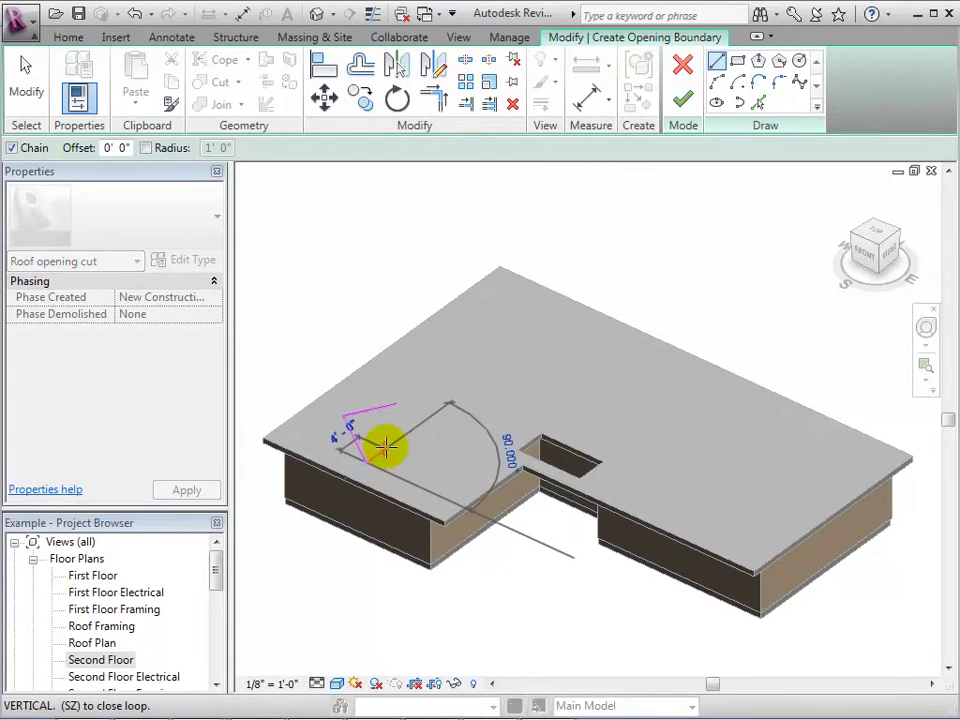
{"action": "left_click", "coordinate": [412, 453]}
{"action": "left_click", "coordinate": [400, 403]}
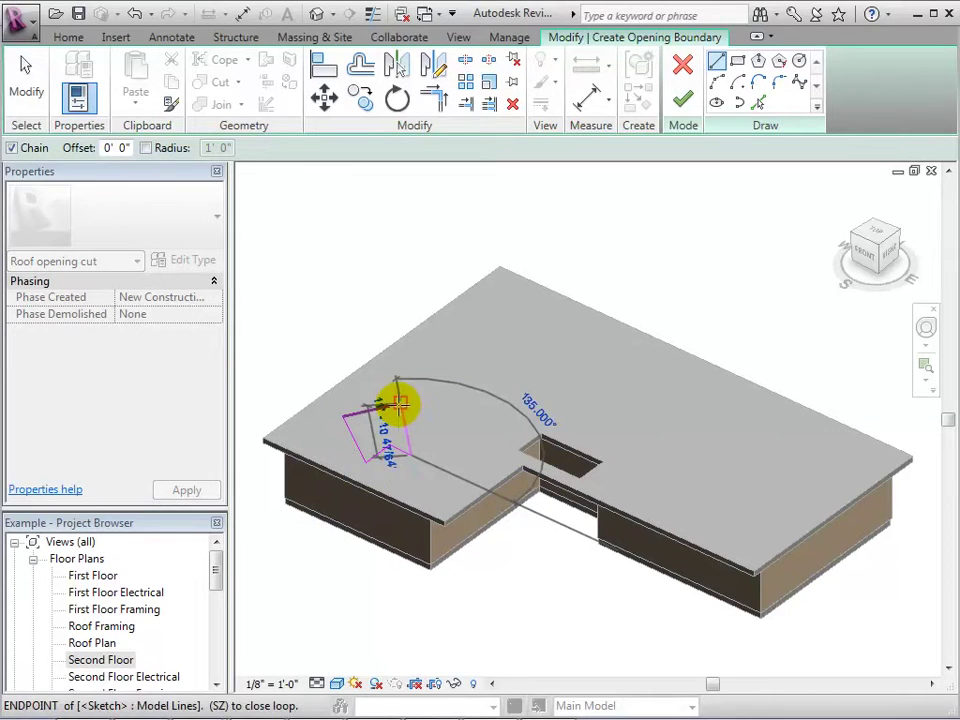
{"action": "left_click", "coordinate": [496, 360]}
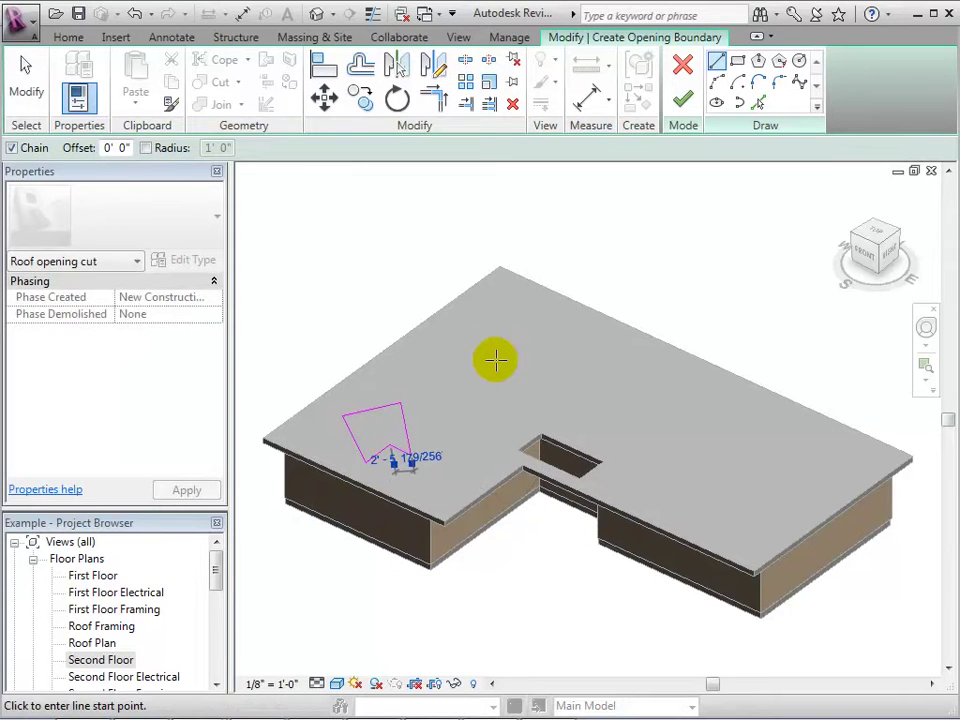
{"action": "left_click", "coordinate": [683, 98]}
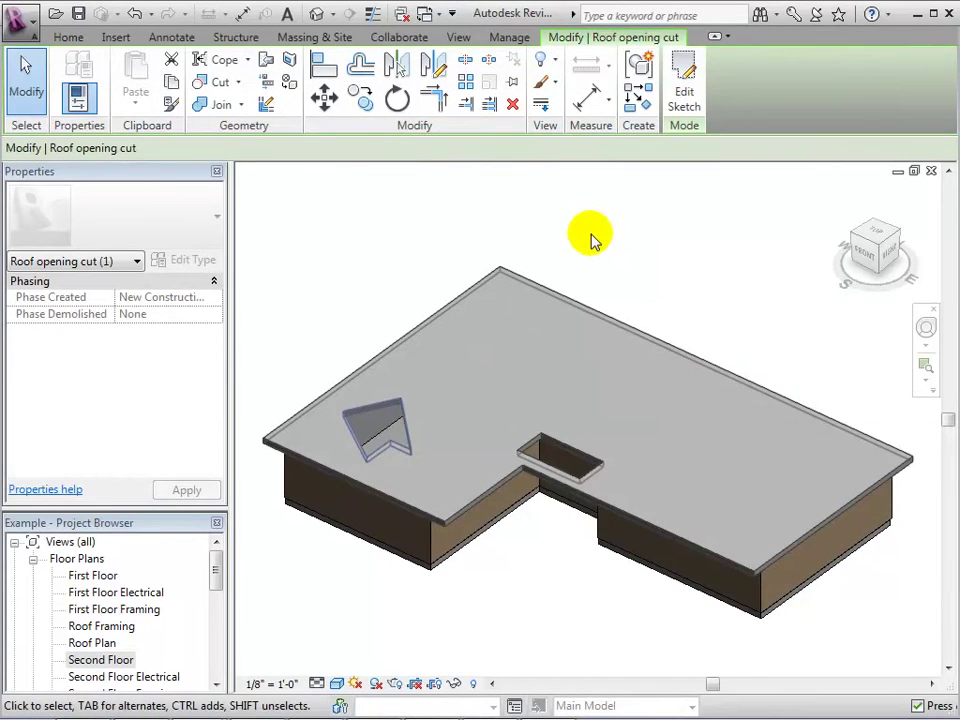
Deselect the roof opening, start the Window tool and browse the window type list.
{"action": "left_click", "coordinate": [70, 37]}
{"action": "left_click", "coordinate": [354, 258]}
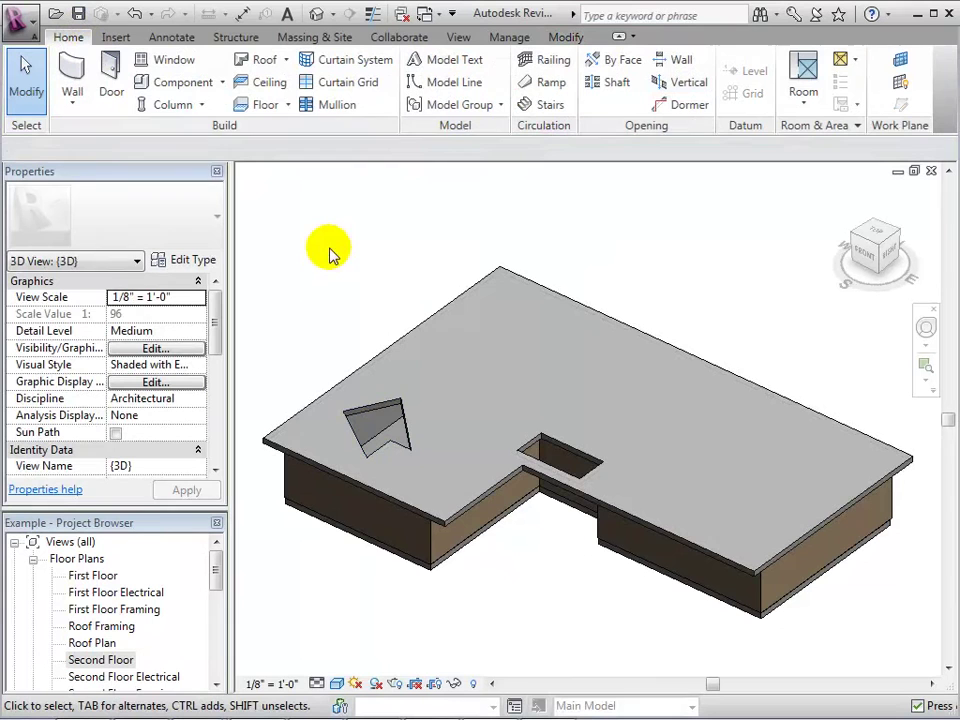
{"action": "left_click", "coordinate": [177, 61]}
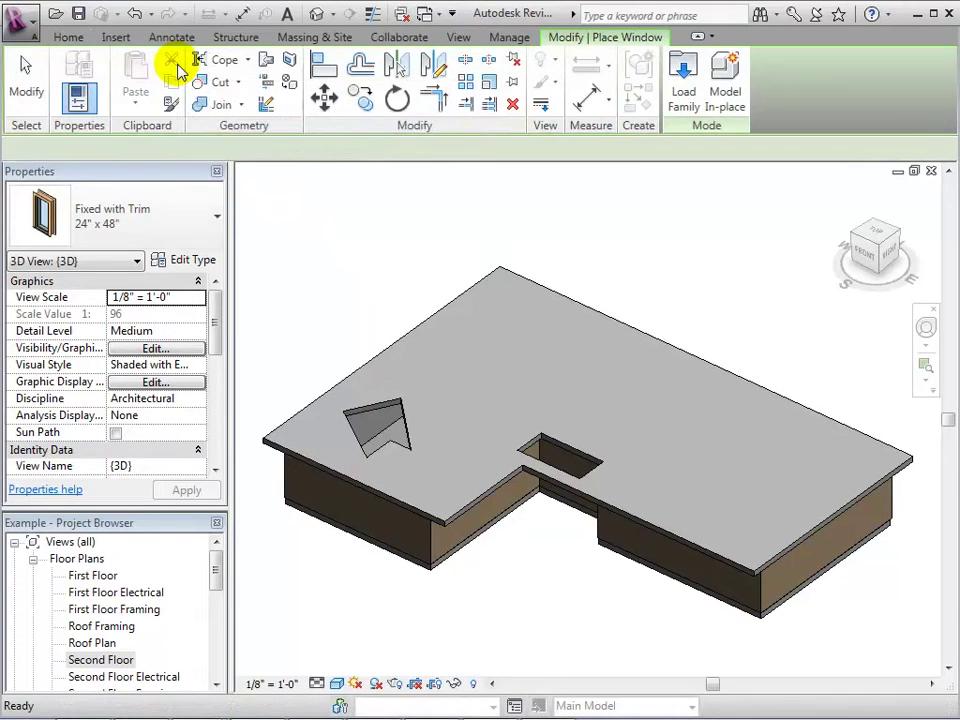
{"action": "left_click", "coordinate": [215, 218]}
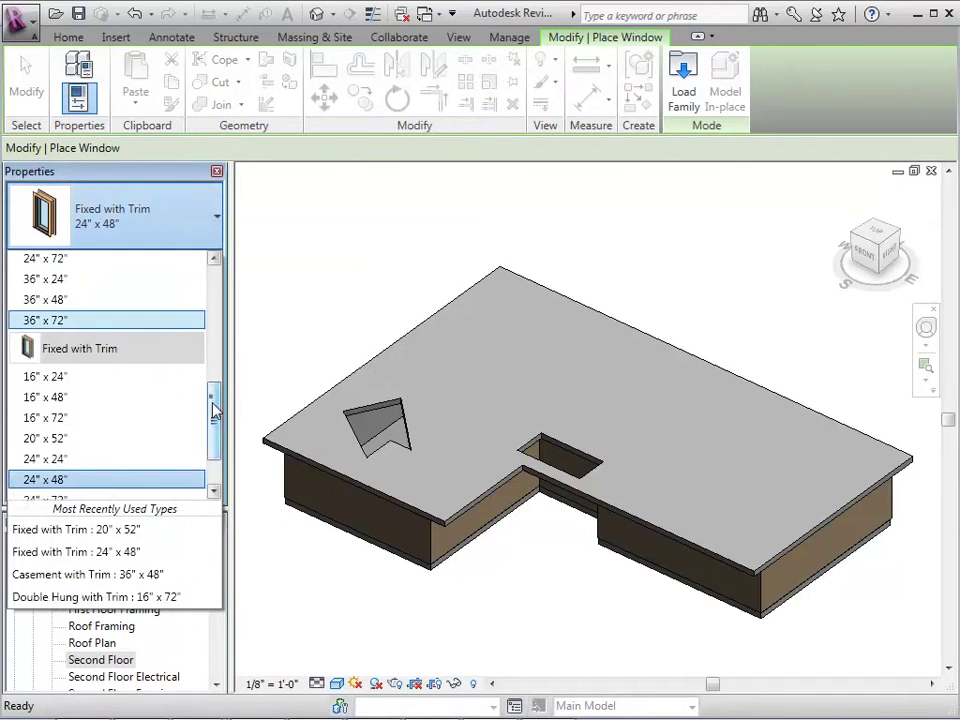
{"action": "left_click_drag", "start_coordinate": [210, 398], "coordinate": [219, 268]}
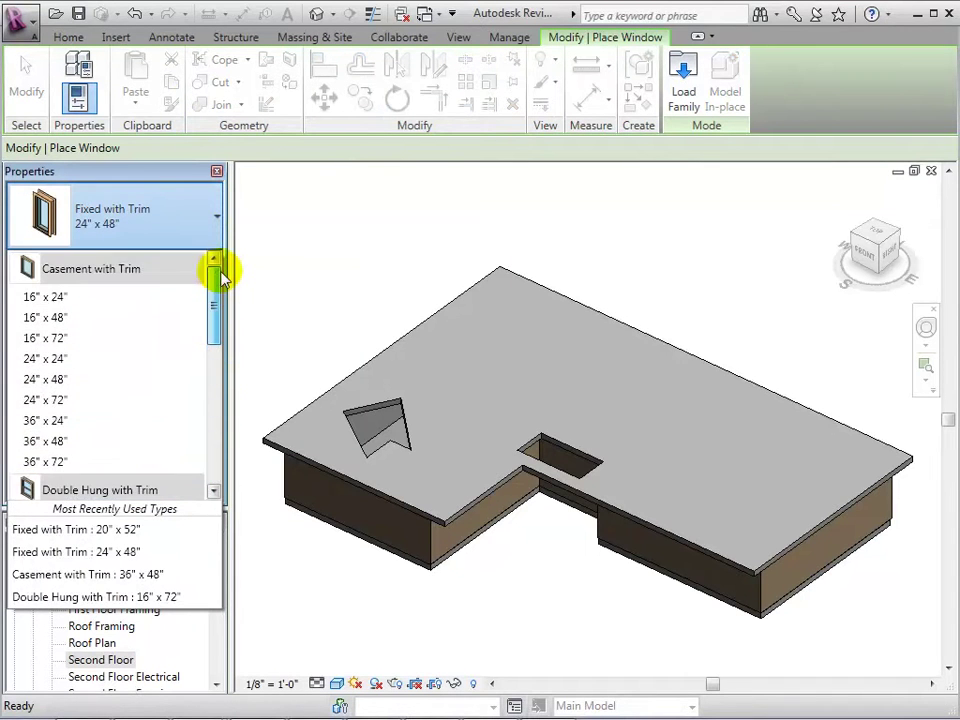
{"action": "left_click", "coordinate": [680, 90]}
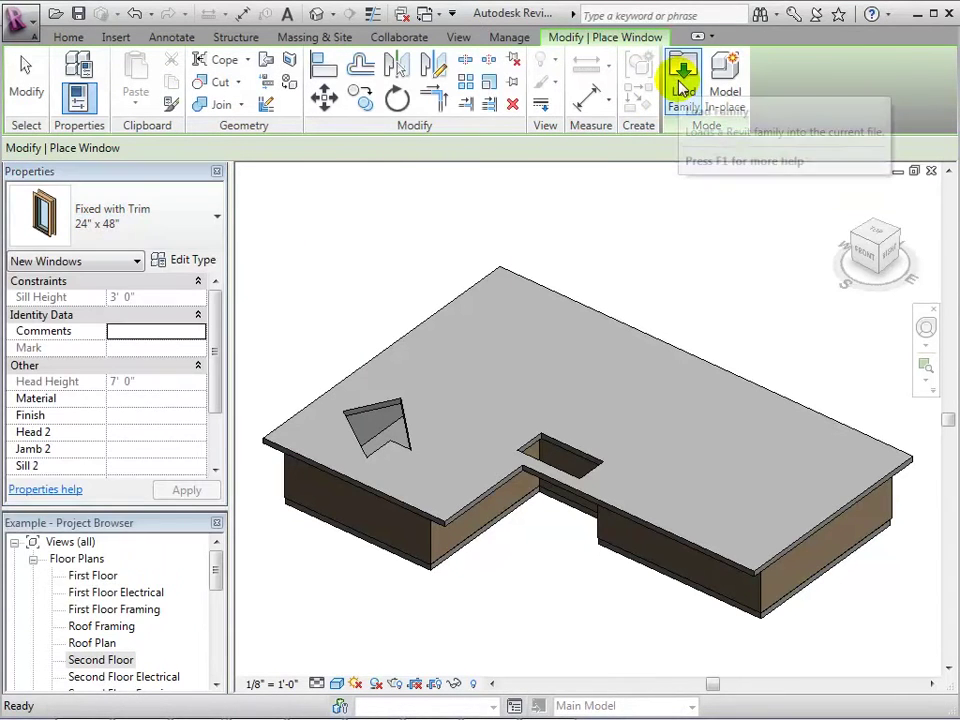
Load the Skylight family from the Imperial Library Windows folder.
{"action": "left_click", "coordinate": [680, 88]}
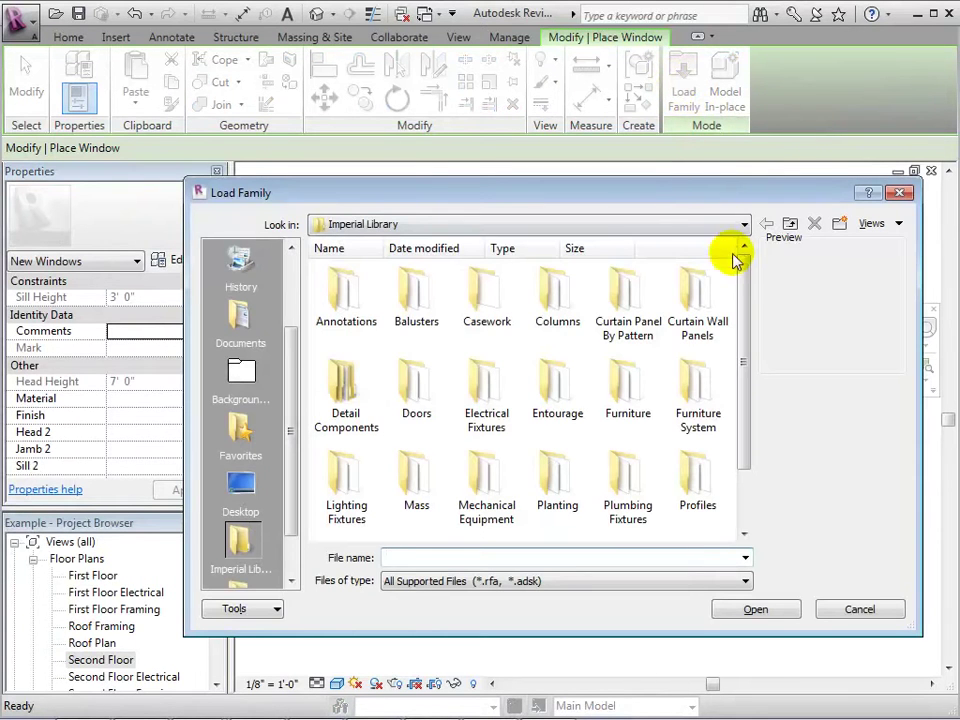
{"action": "scroll", "coordinate": [741, 300], "scroll_direction": "down", "scroll_amount": 2}
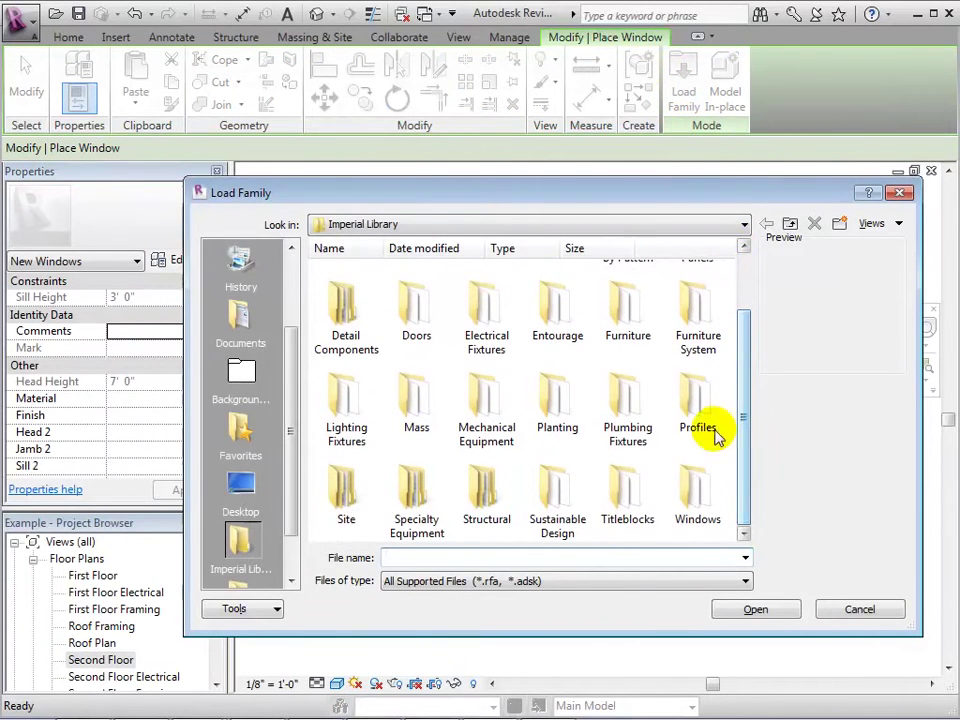
{"action": "double_click", "coordinate": [703, 488]}
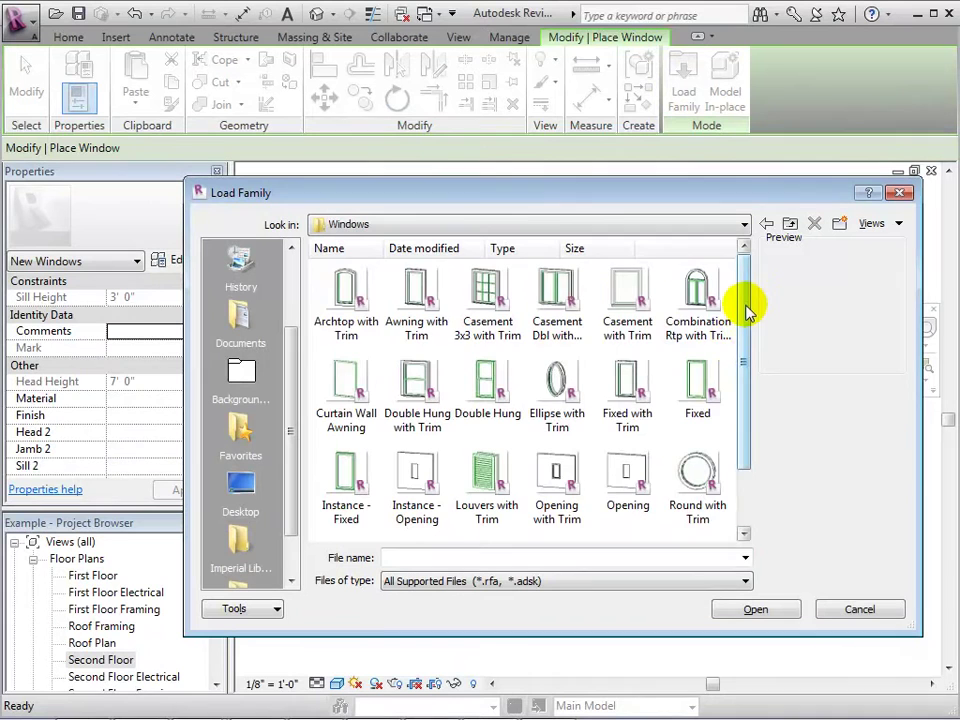
{"action": "left_click_drag", "start_coordinate": [748, 311], "coordinate": [748, 369]}
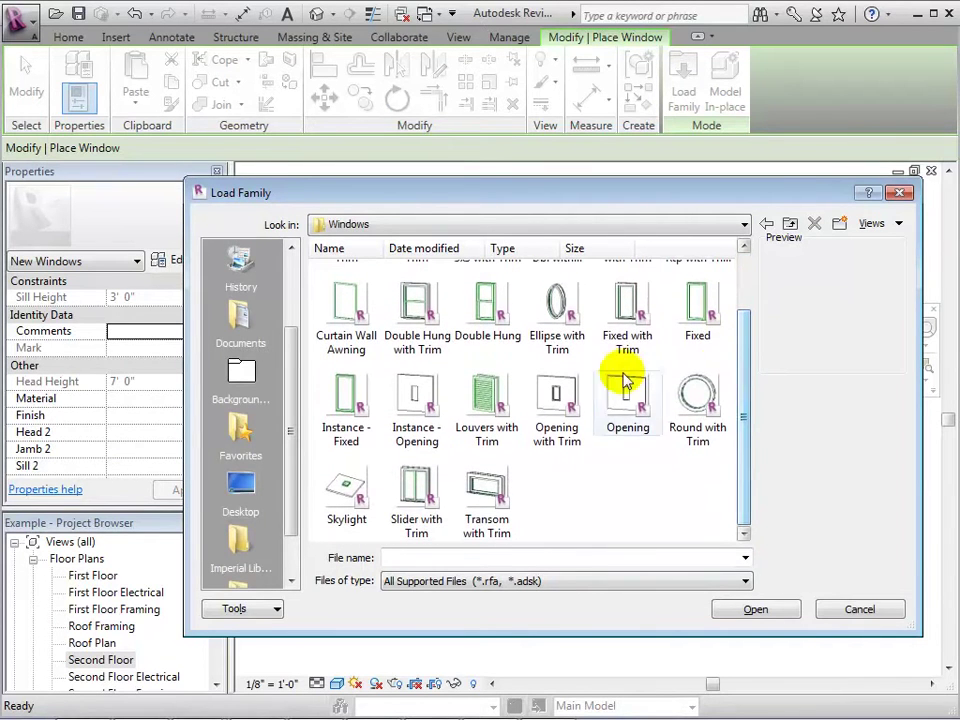
{"action": "double_click", "coordinate": [347, 489]}
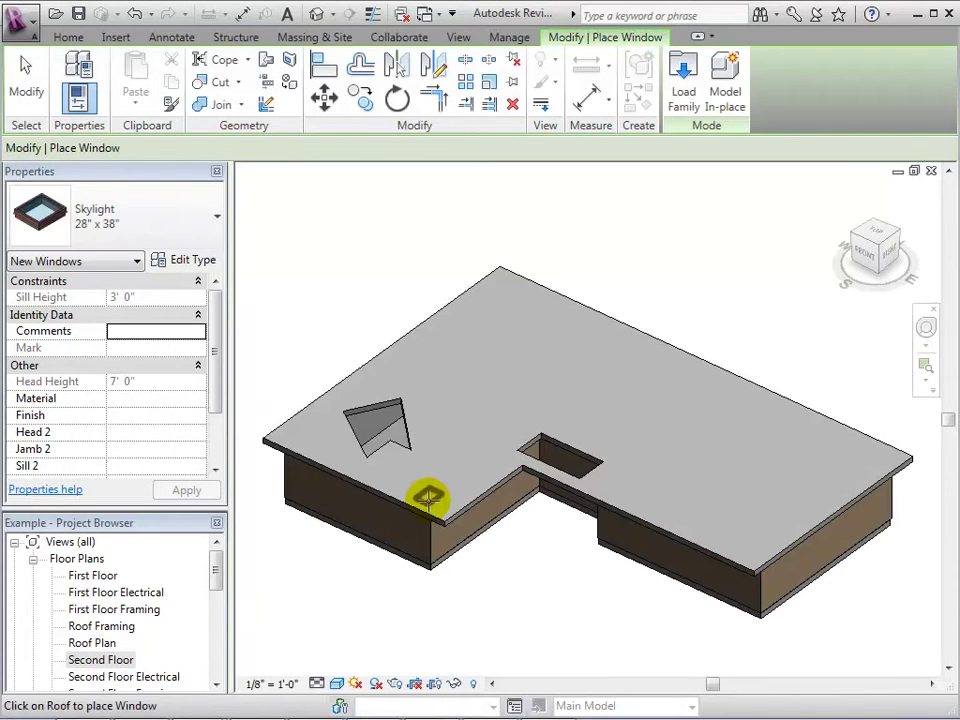
Choose the Skylight 44" x 46" type in the type selector.
{"action": "left_click", "coordinate": [428, 492]}
{"action": "left_click", "coordinate": [212, 222]}
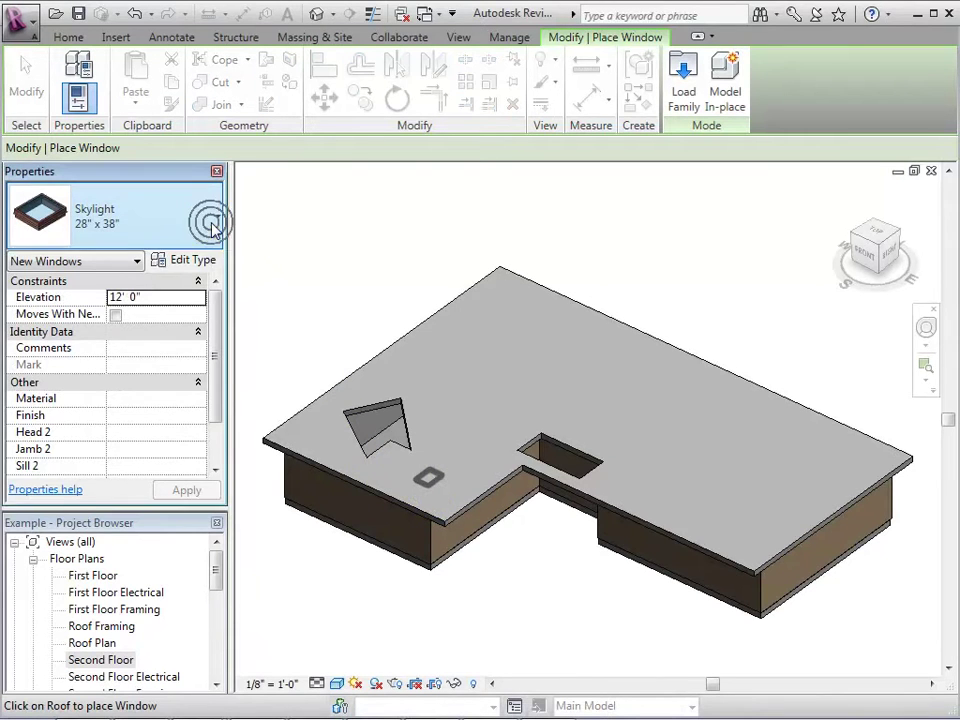
{"action": "left_click_drag", "start_coordinate": [214, 420], "coordinate": [214, 434]}
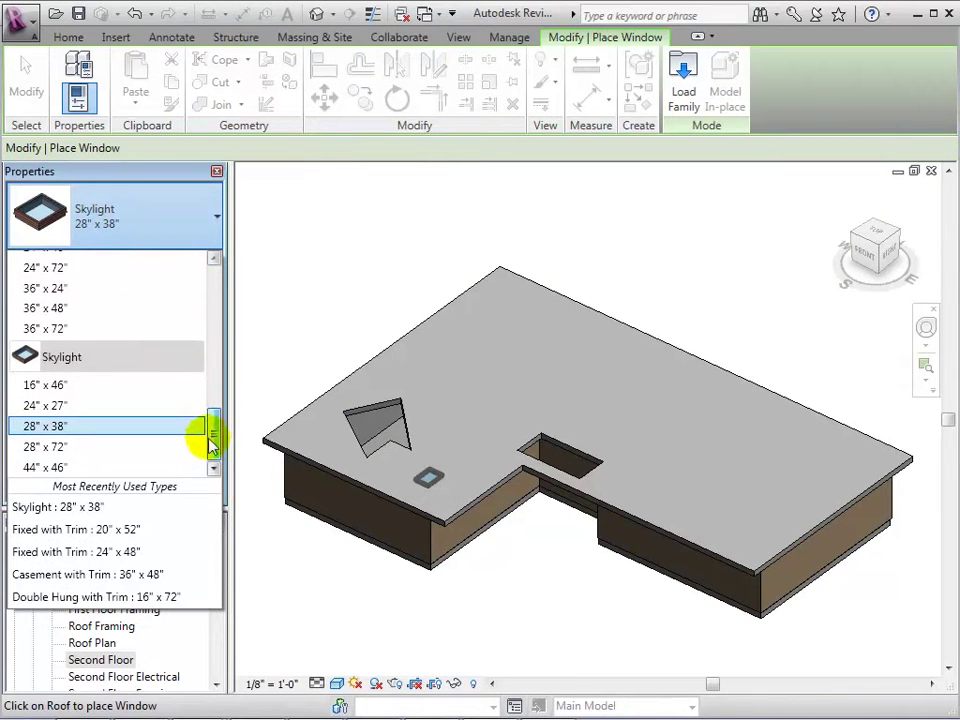
{"action": "left_click", "coordinate": [100, 467]}
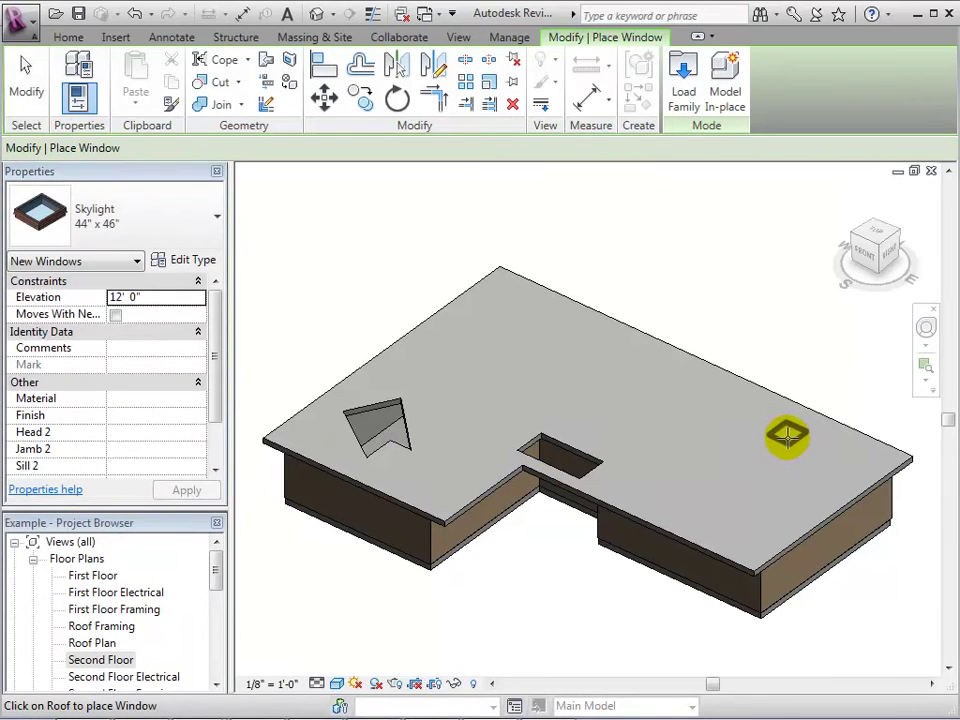
Place four skylights in a tight cluster on the roof's right wing.
{"action": "left_click", "coordinate": [812, 450]}
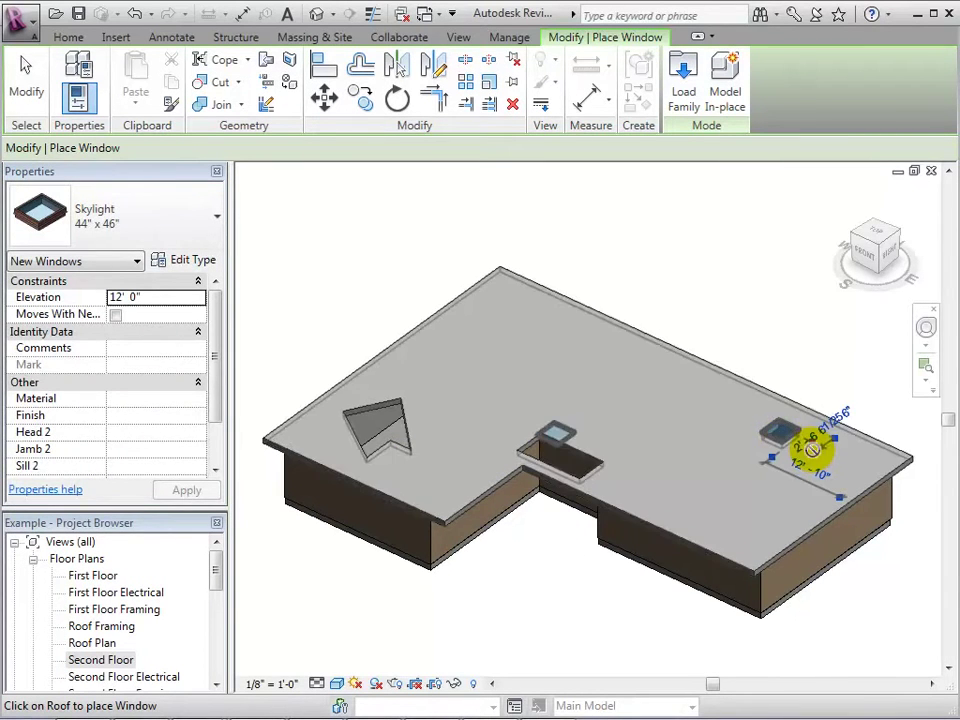
{"action": "left_click", "coordinate": [812, 450]}
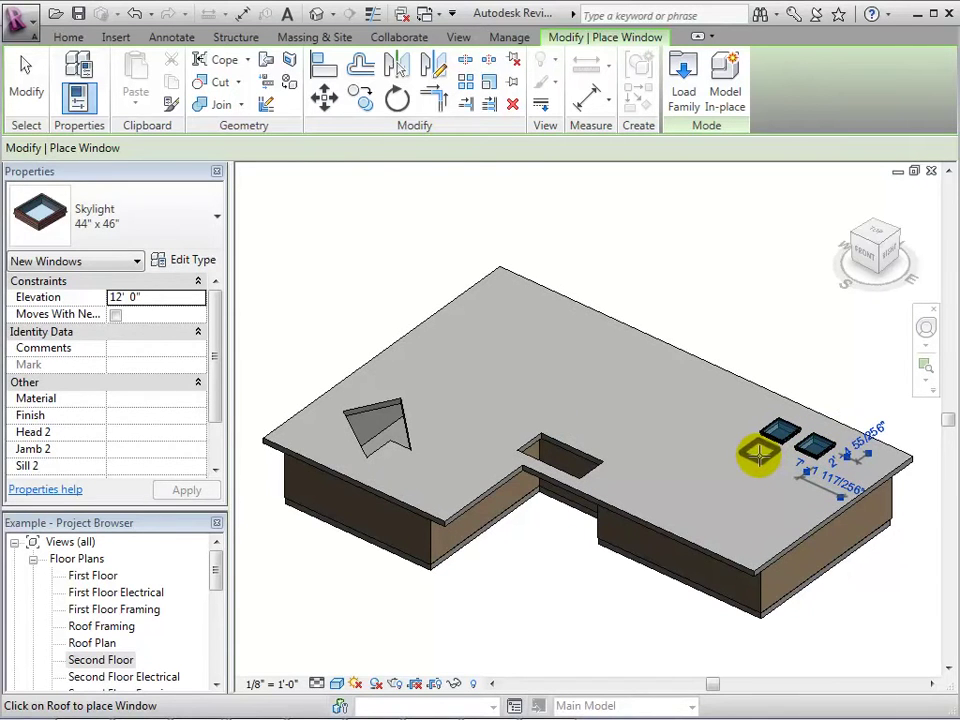
{"action": "left_click", "coordinate": [762, 455]}
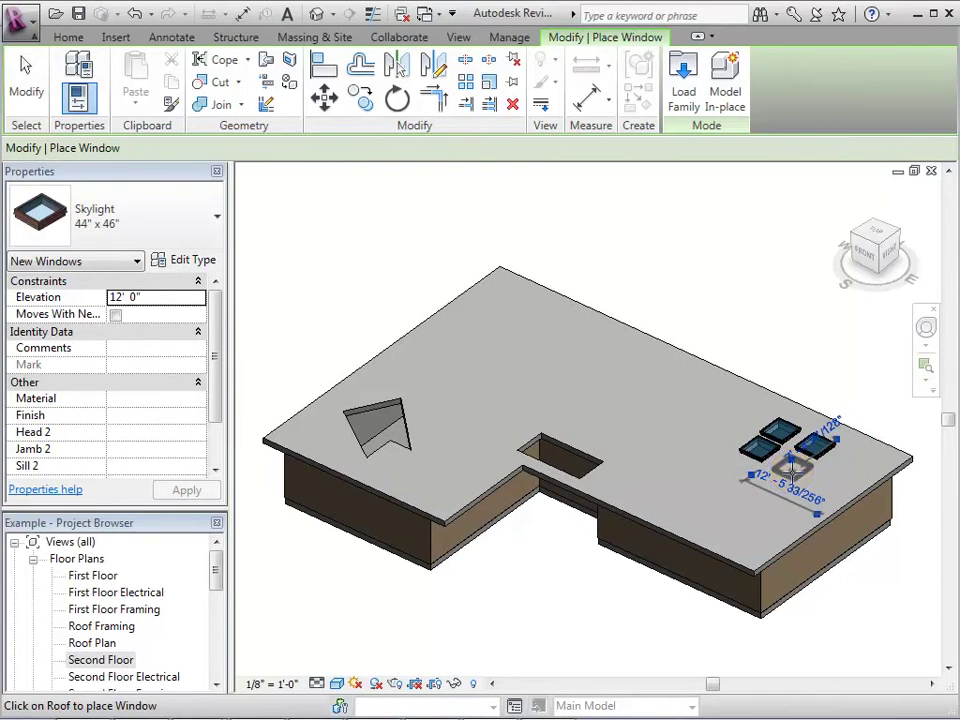
{"action": "left_click", "coordinate": [790, 465]}
{"action": "left_click", "coordinate": [35, 85]}
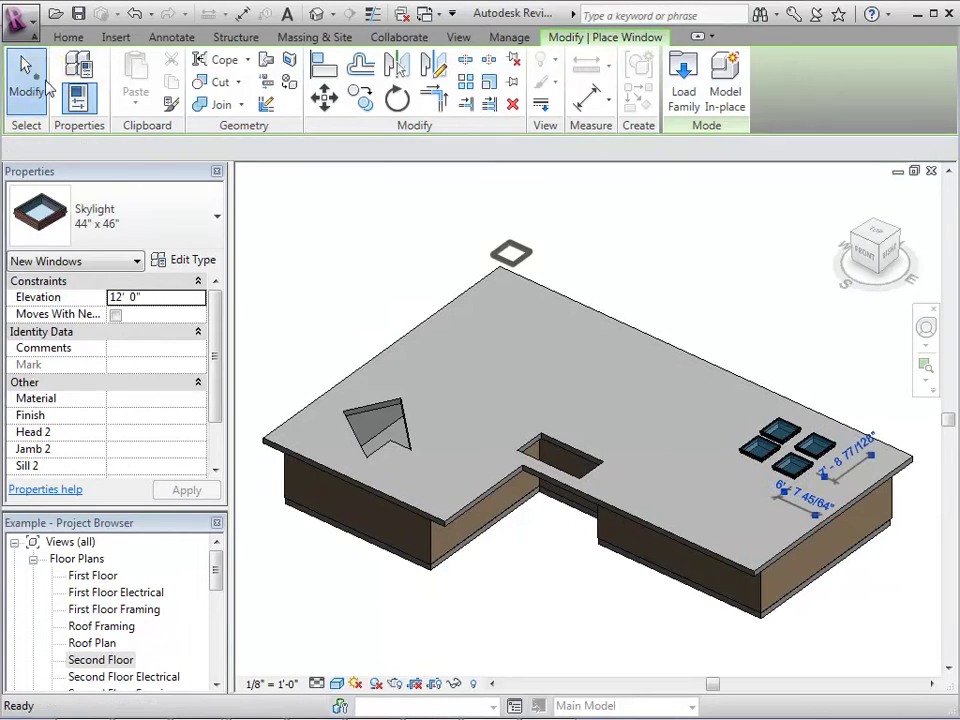
{"action": "scroll", "coordinate": [799, 424], "scroll_direction": "up", "scroll_amount": 5}
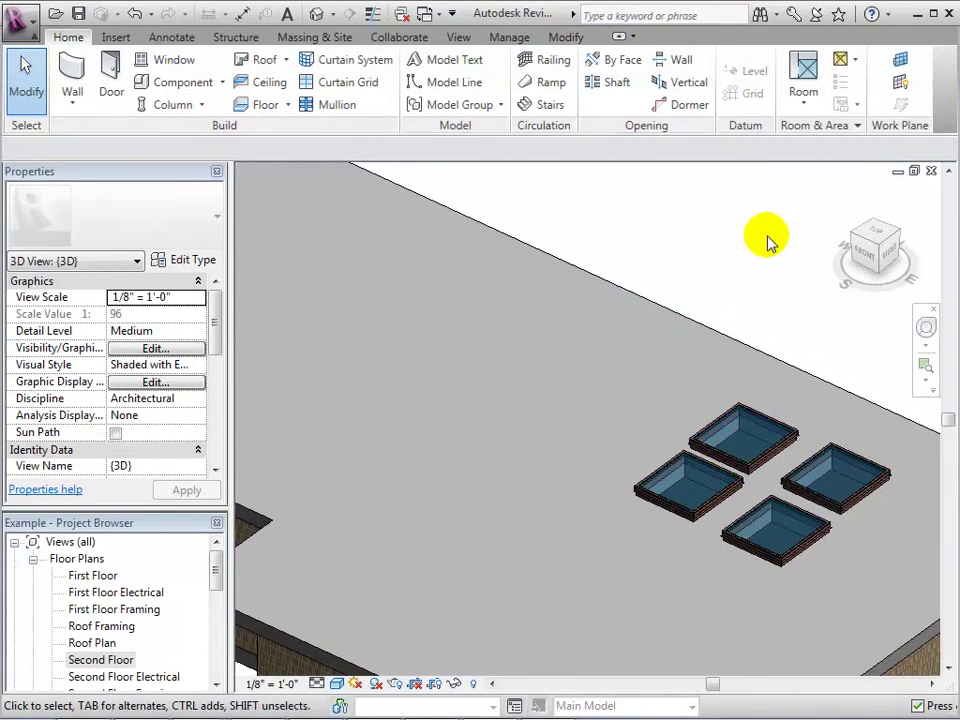
{"action": "middle_click_drag", "start_coordinate": [770, 242], "coordinate": [782, 249]}
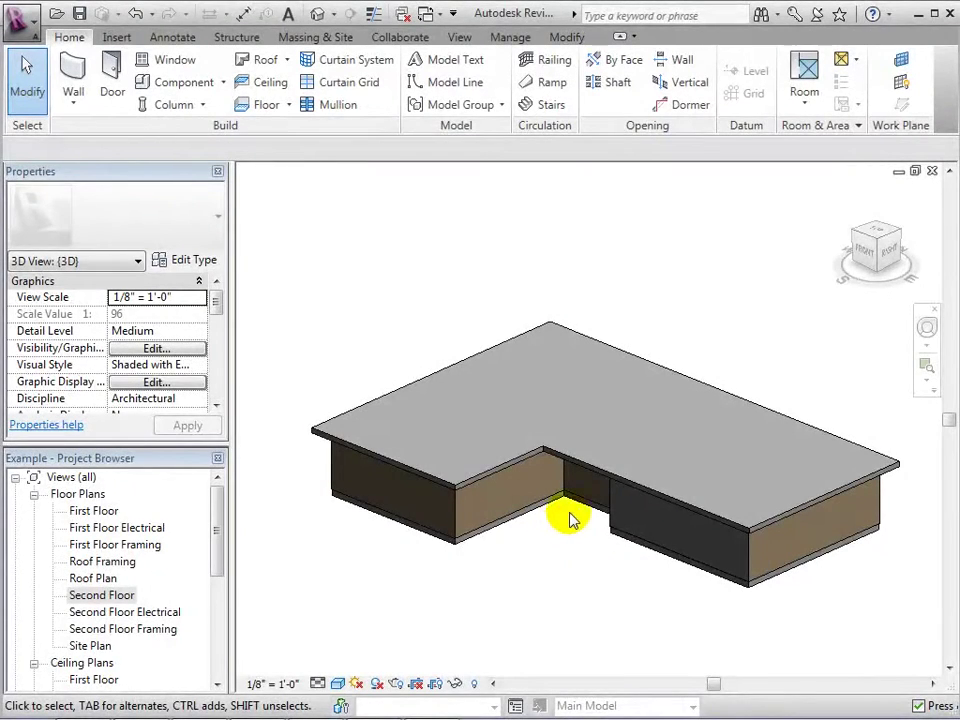
In the Second Floor footprint, give the bottom edge a 2"/12" defining slope, then view in 3D.
{"action": "left_click", "coordinate": [606, 476]}
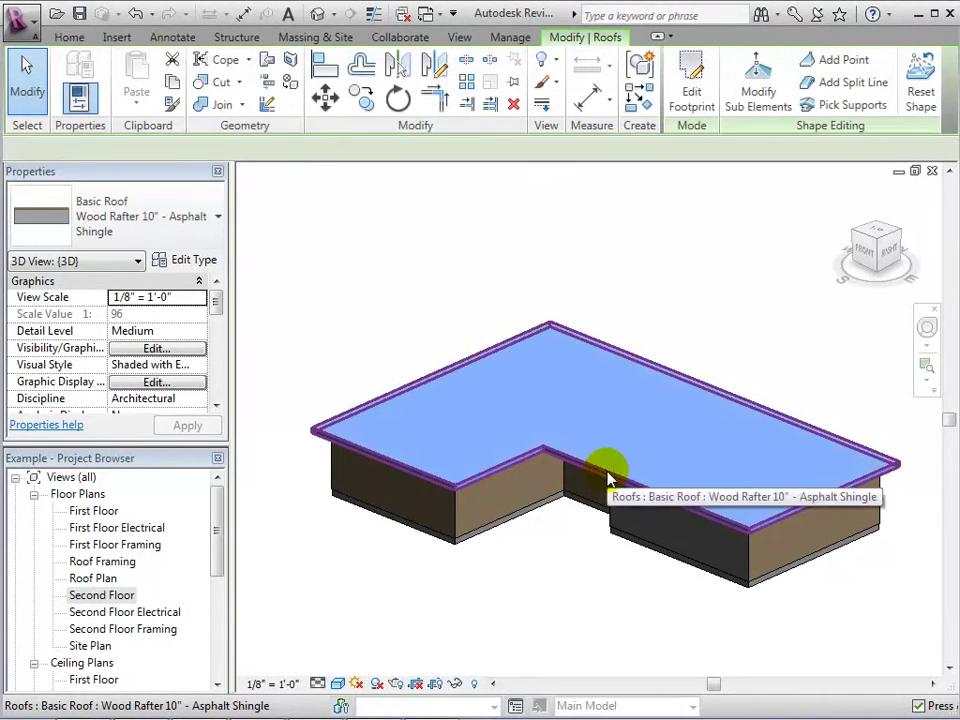
{"action": "left_click", "coordinate": [690, 98]}
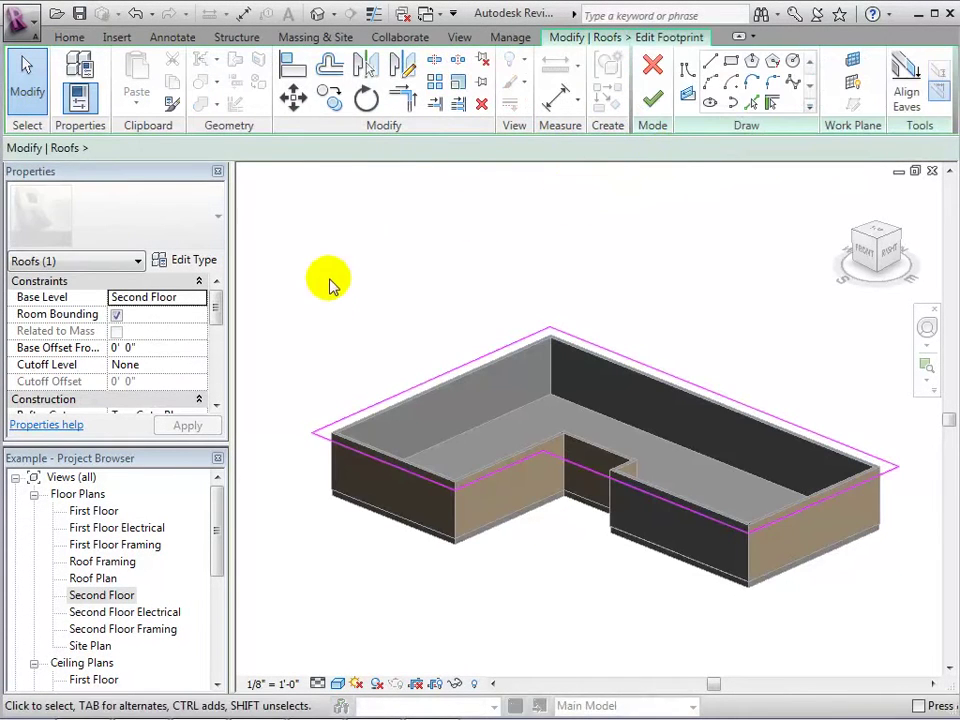
{"action": "double_click", "coordinate": [117, 596]}
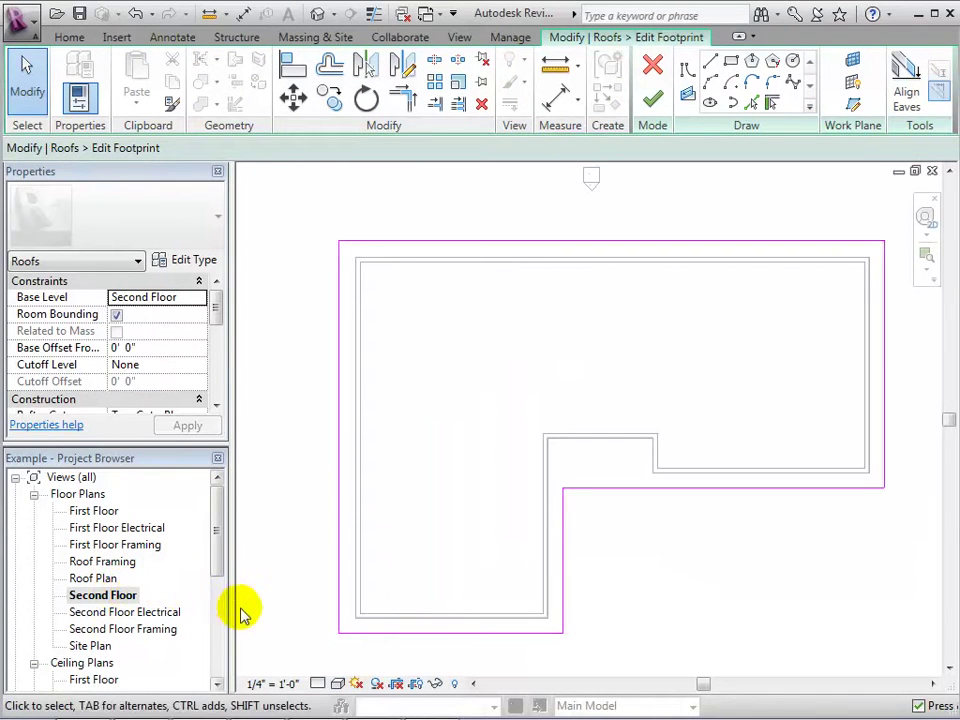
{"action": "left_click", "coordinate": [405, 641]}
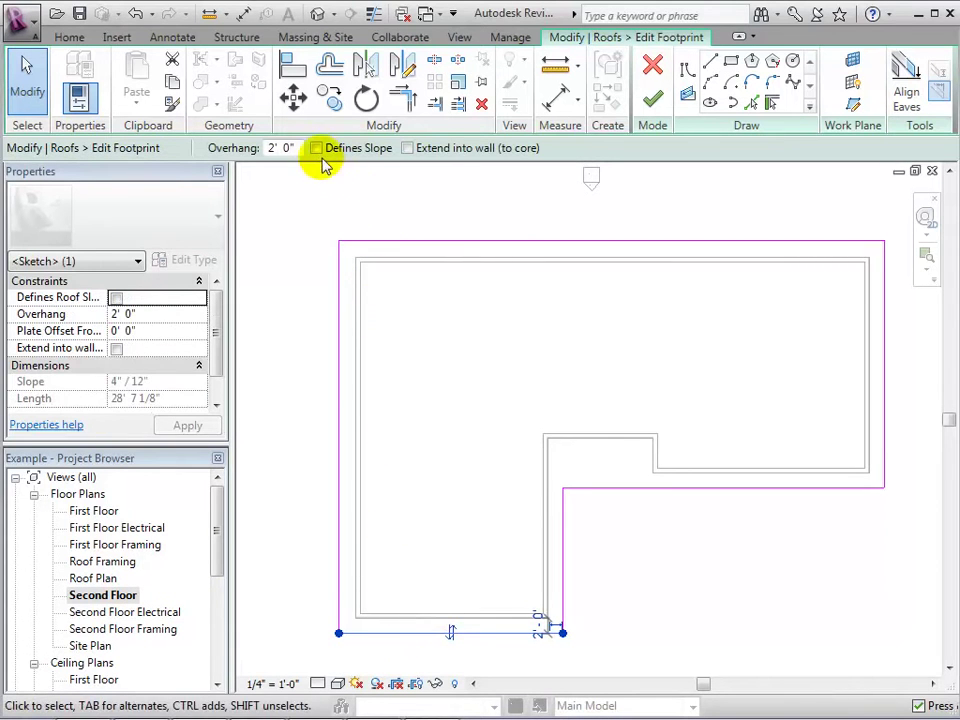
{"action": "left_click", "coordinate": [318, 149]}
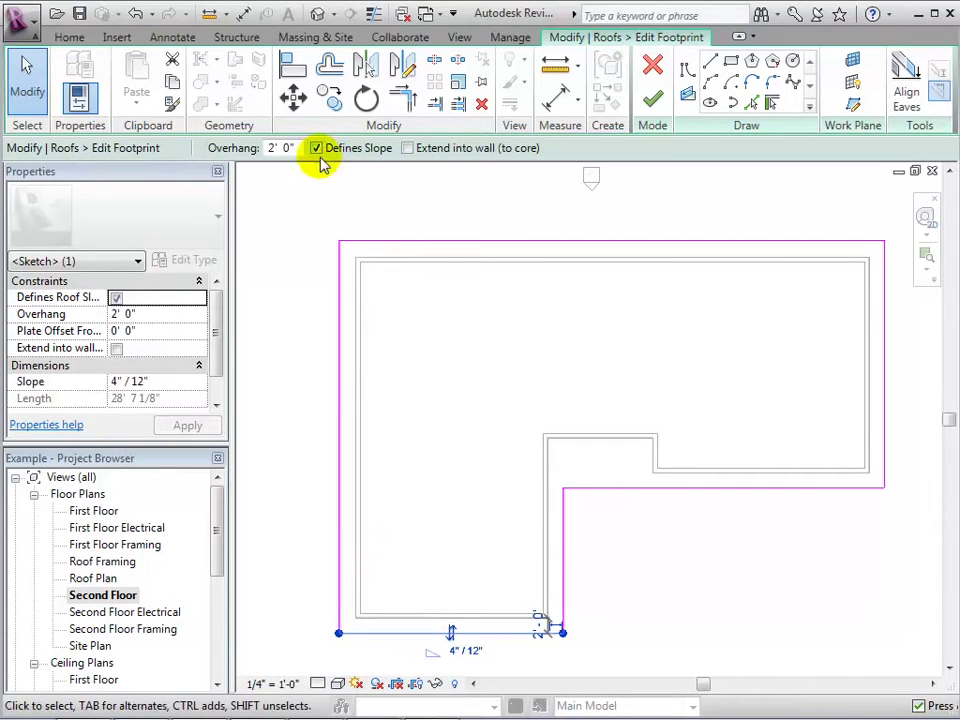
{"action": "left_click", "coordinate": [457, 652]}
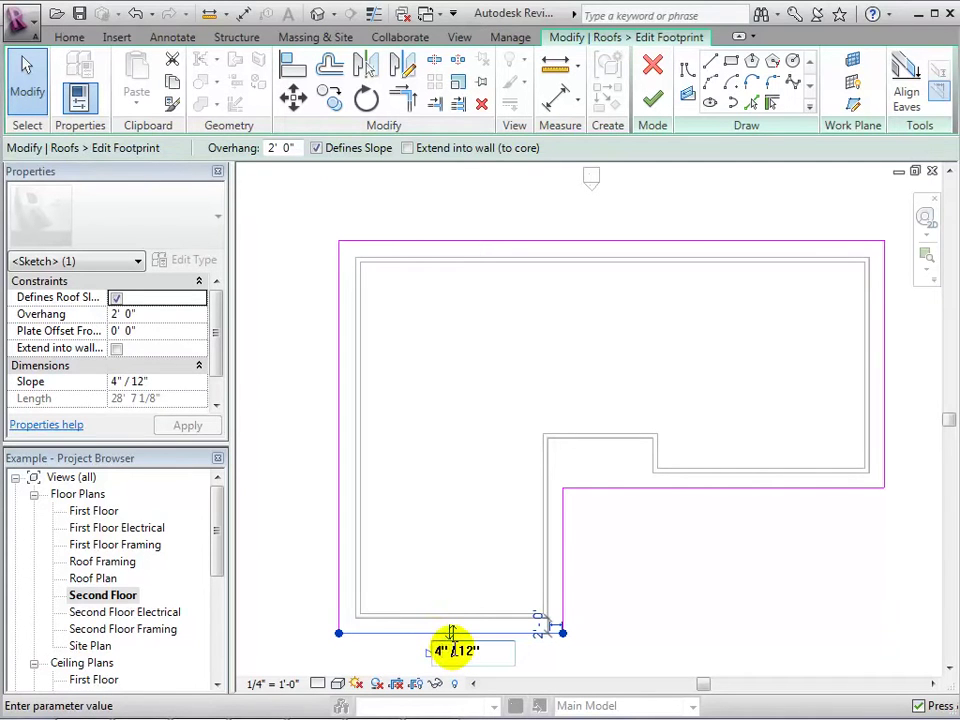
{"action": "left_click", "coordinate": [440, 482]}
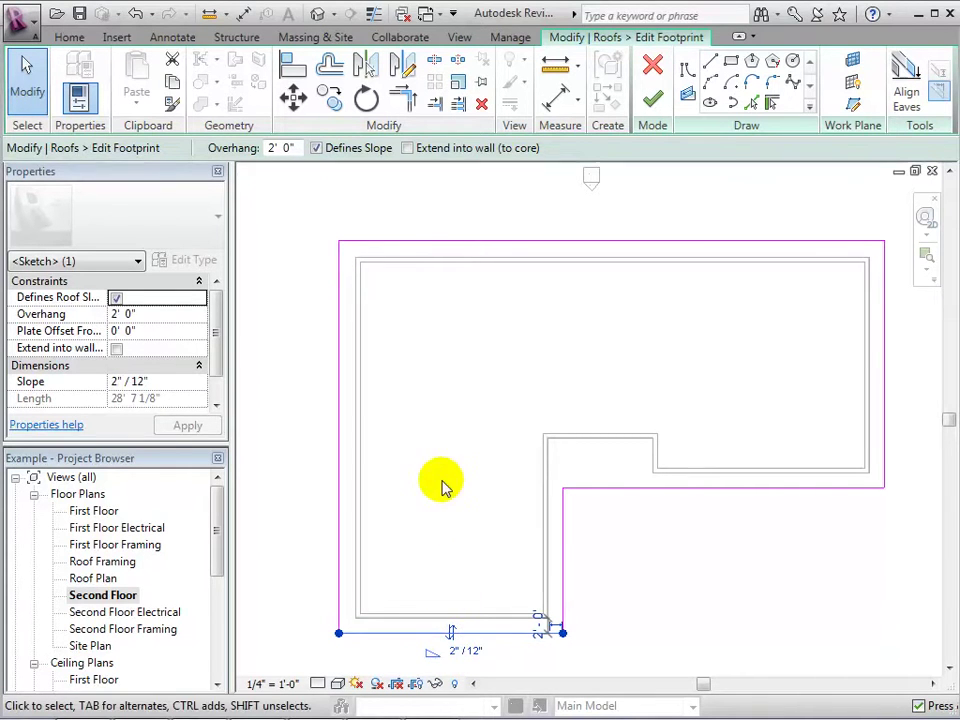
{"action": "left_click", "coordinate": [649, 104]}
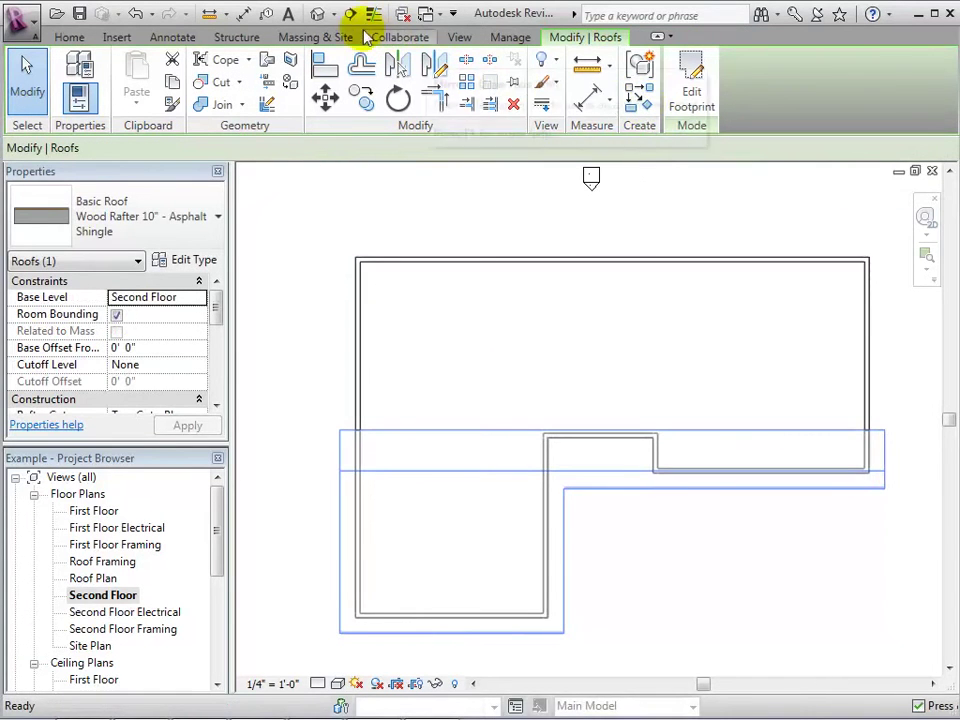
{"action": "left_click", "coordinate": [319, 15]}
{"action": "left_click", "coordinate": [810, 671]}
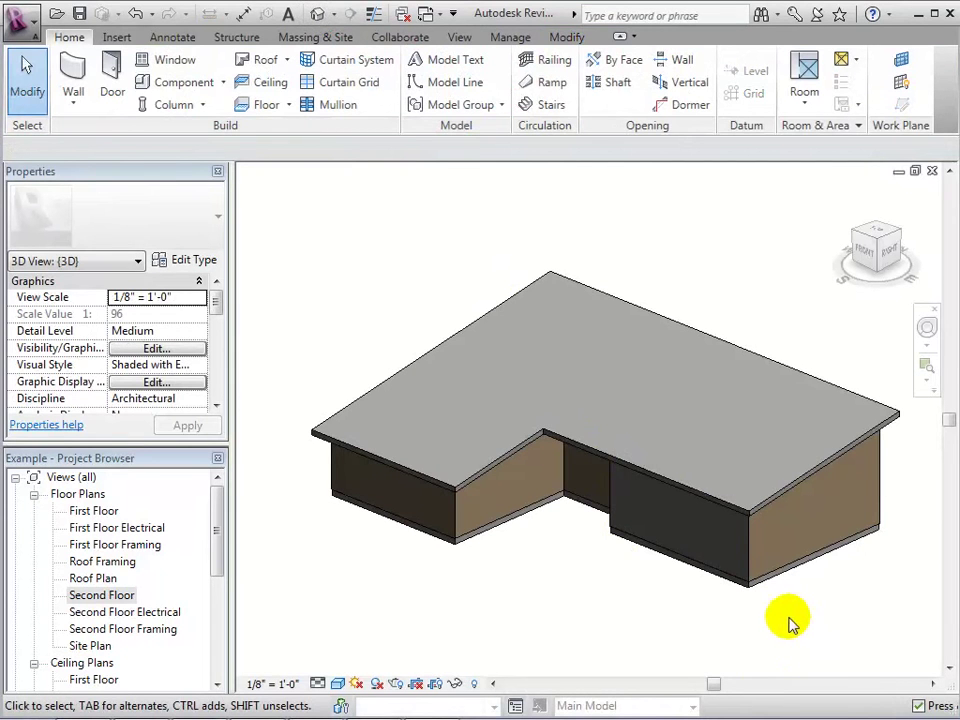
Turn off Defines Slope on the bottom footprint edge in the Second Floor plan.
{"action": "left_click", "coordinate": [497, 467]}
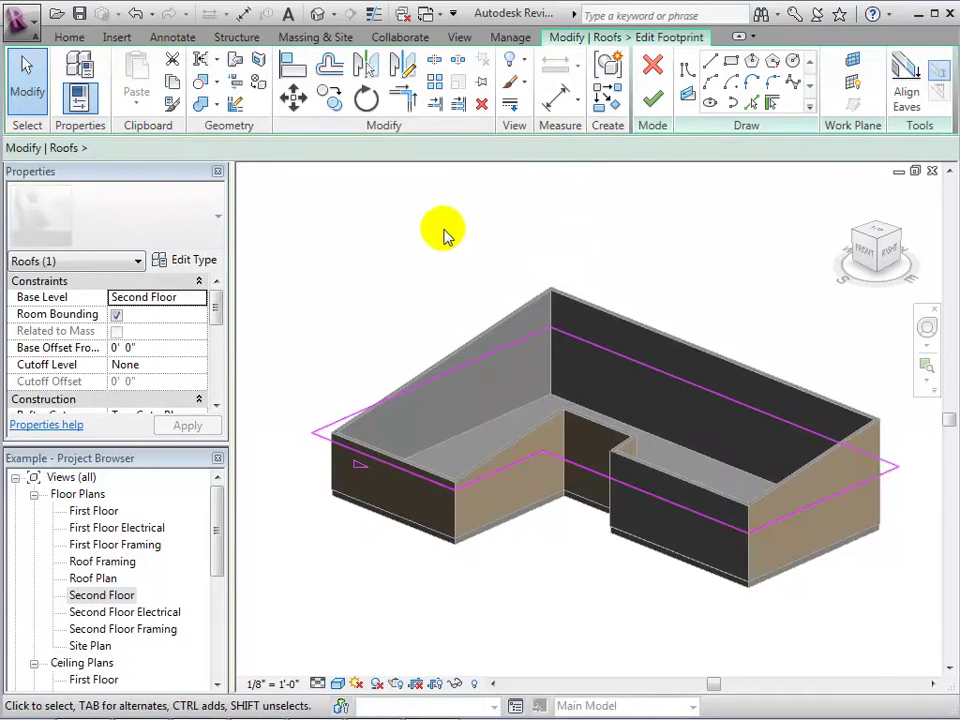
{"action": "double_click", "coordinate": [110, 598]}
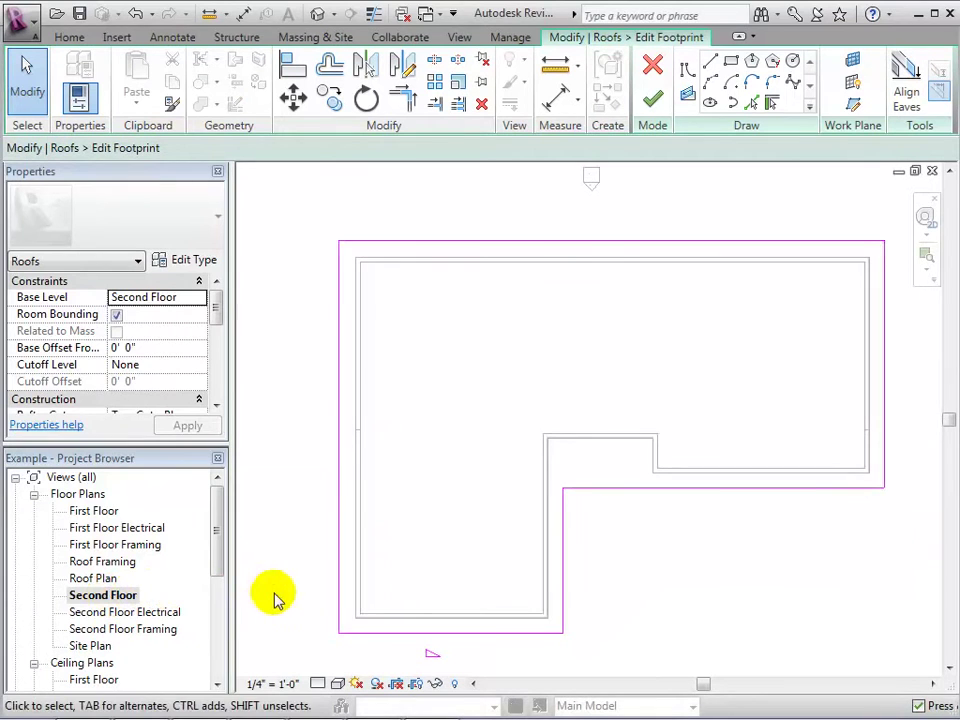
{"action": "left_click", "coordinate": [407, 633]}
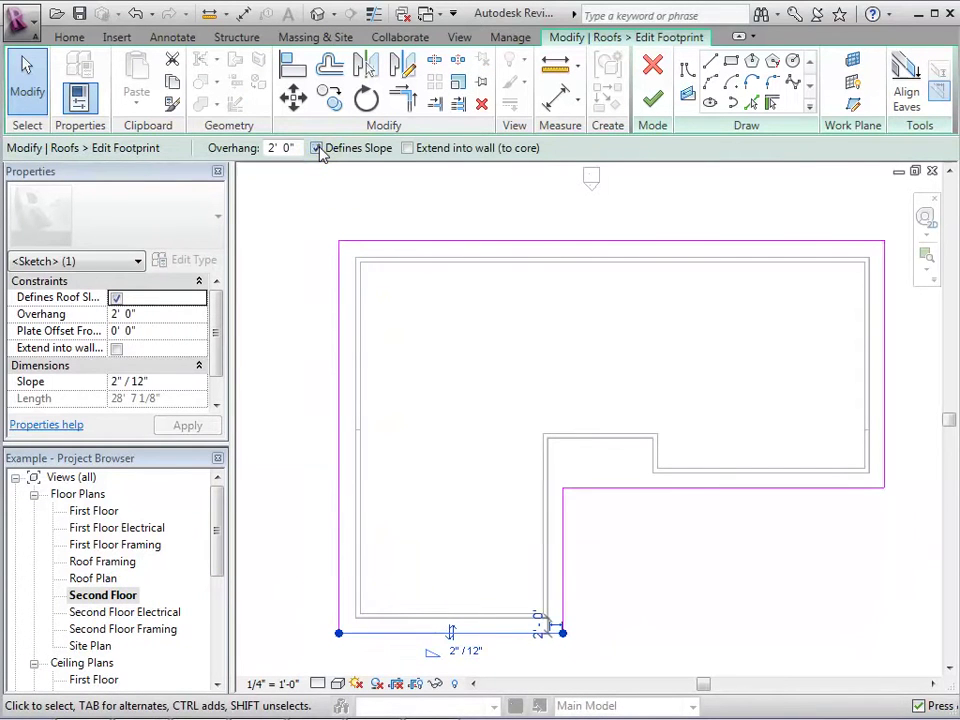
{"action": "left_click", "coordinate": [317, 148]}
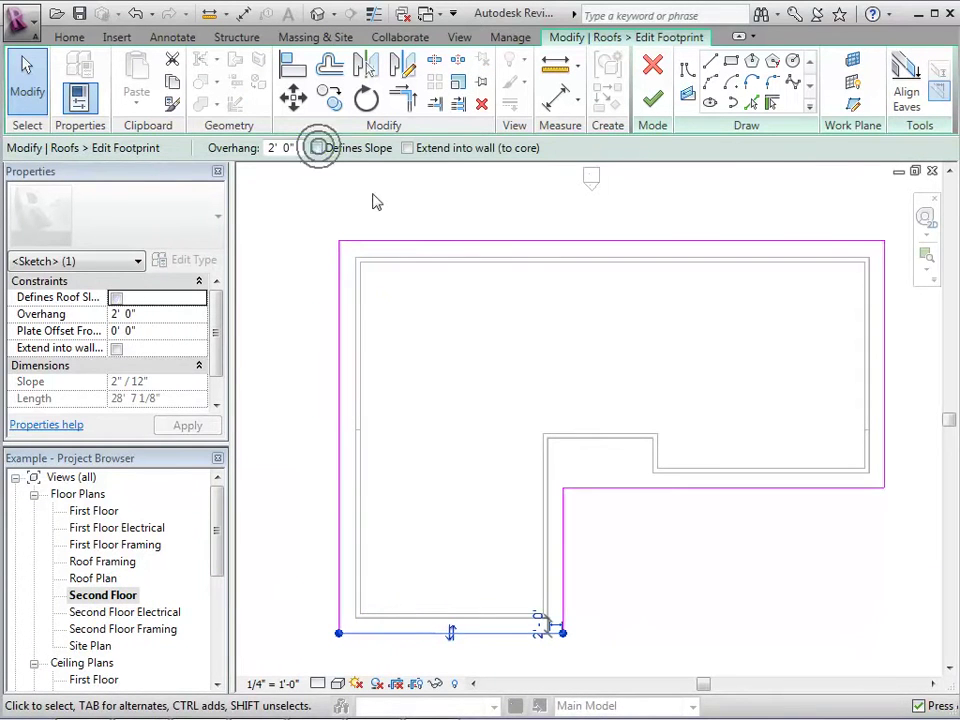
{"action": "left_click", "coordinate": [720, 490]}
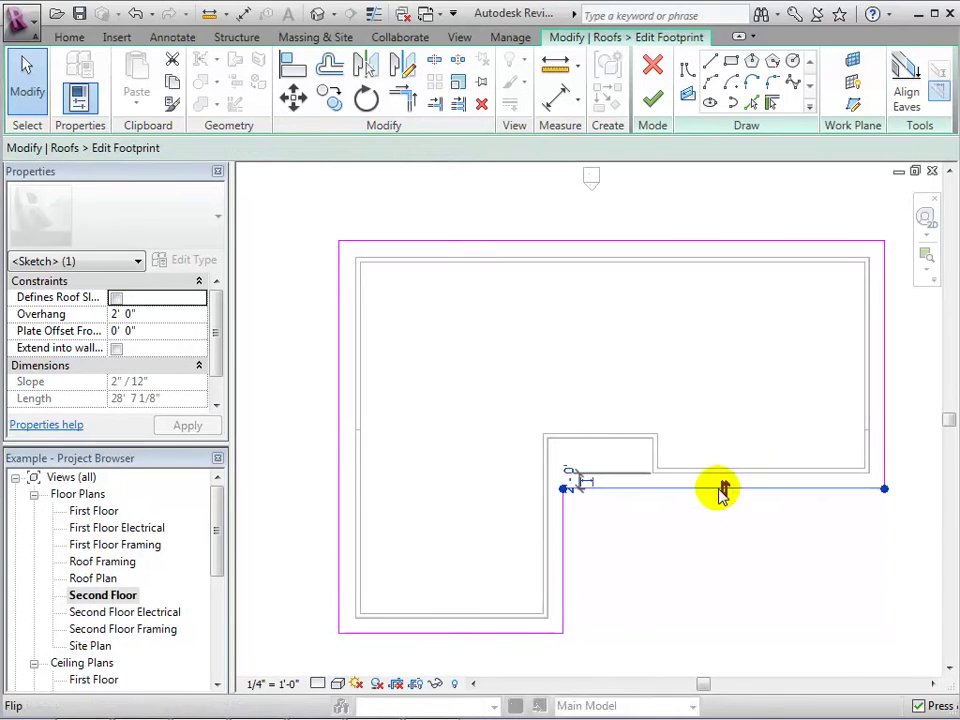
{"action": "left_click", "coordinate": [506, 634]}
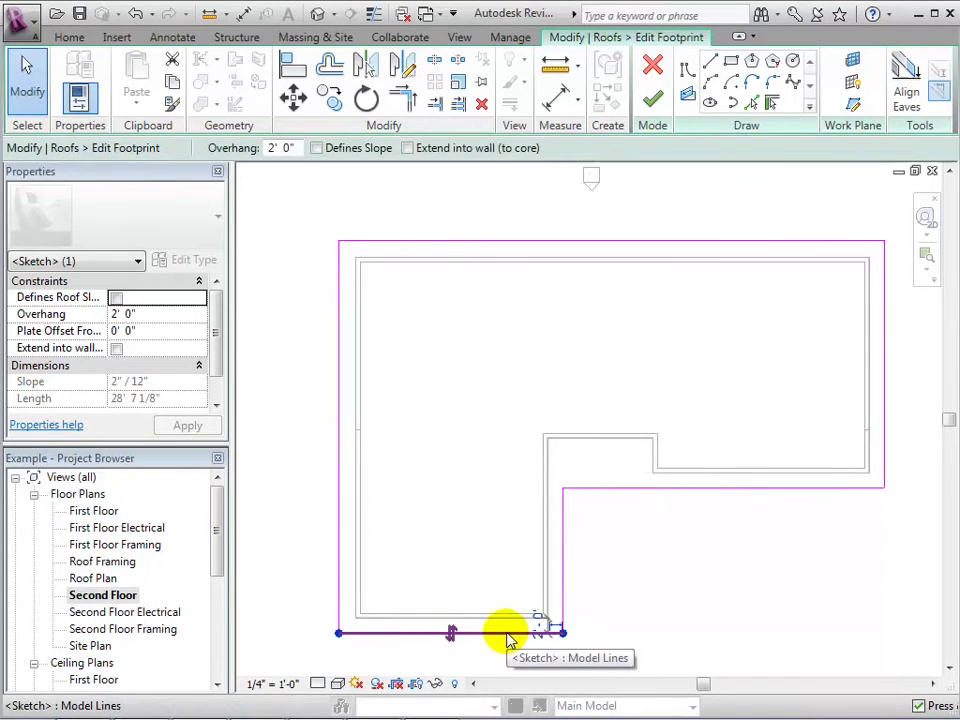
Give the inner horizontal edge a 2"/12" slope and view the rebuilt roof in 3D.
{"action": "left_click", "coordinate": [715, 487]}
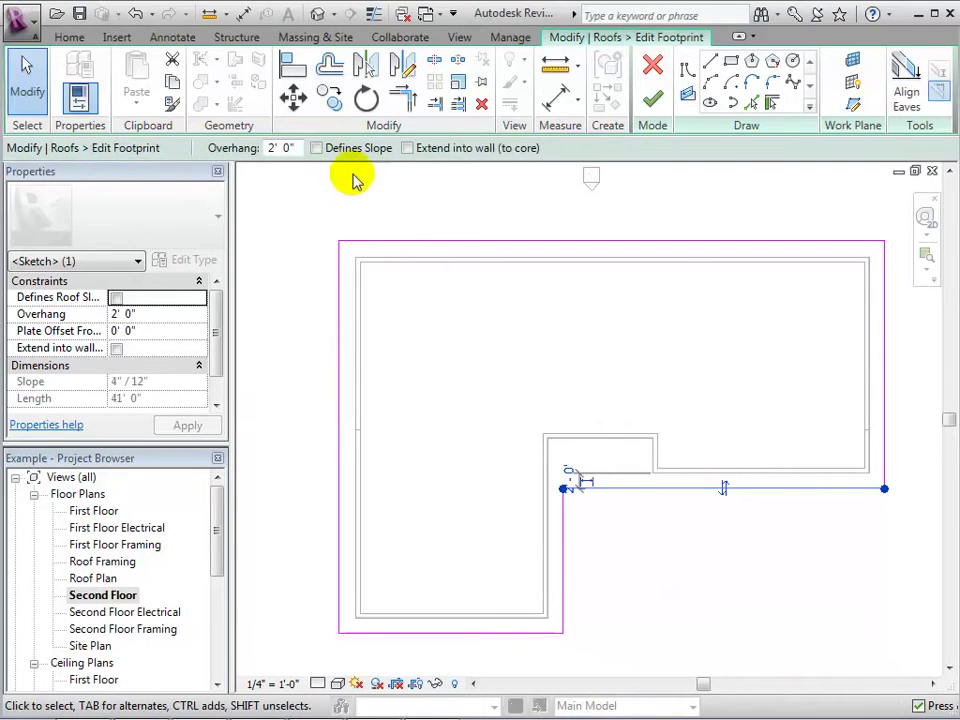
{"action": "left_click", "coordinate": [317, 148]}
{"action": "left_click", "coordinate": [775, 462]}
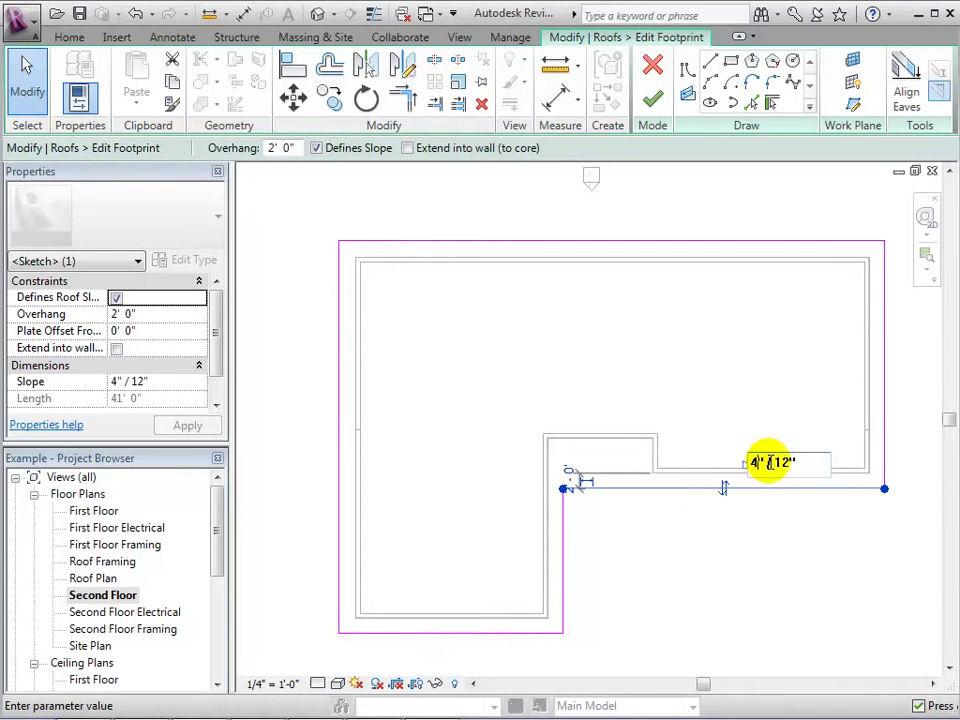
{"action": "type", "text": "2\" / 12\""}
{"action": "key", "text": "Return"}
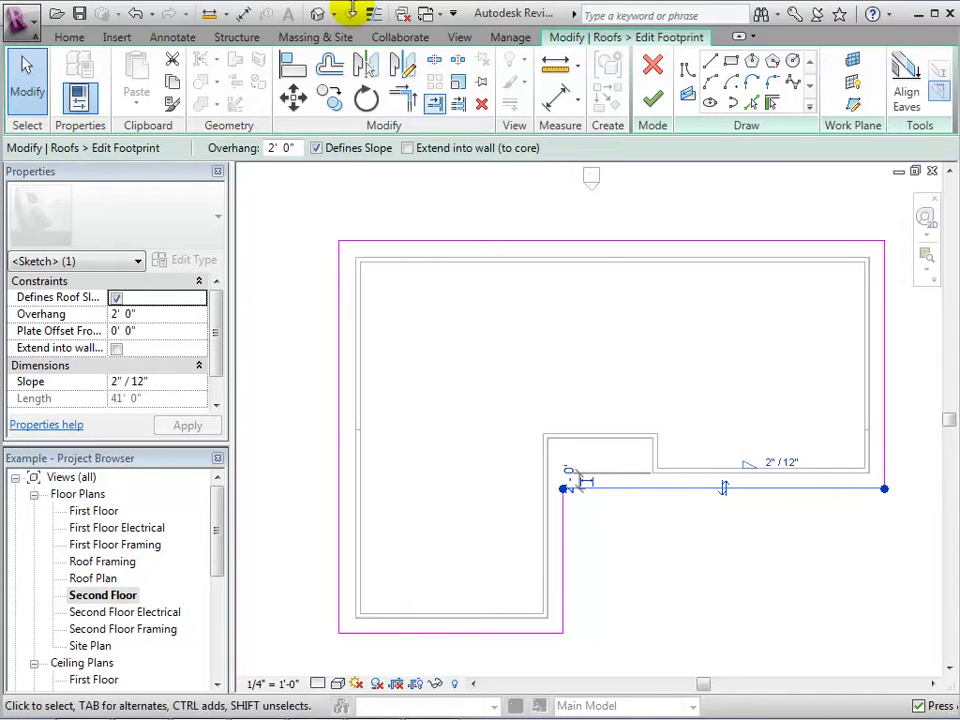
{"action": "left_click", "coordinate": [650, 97]}
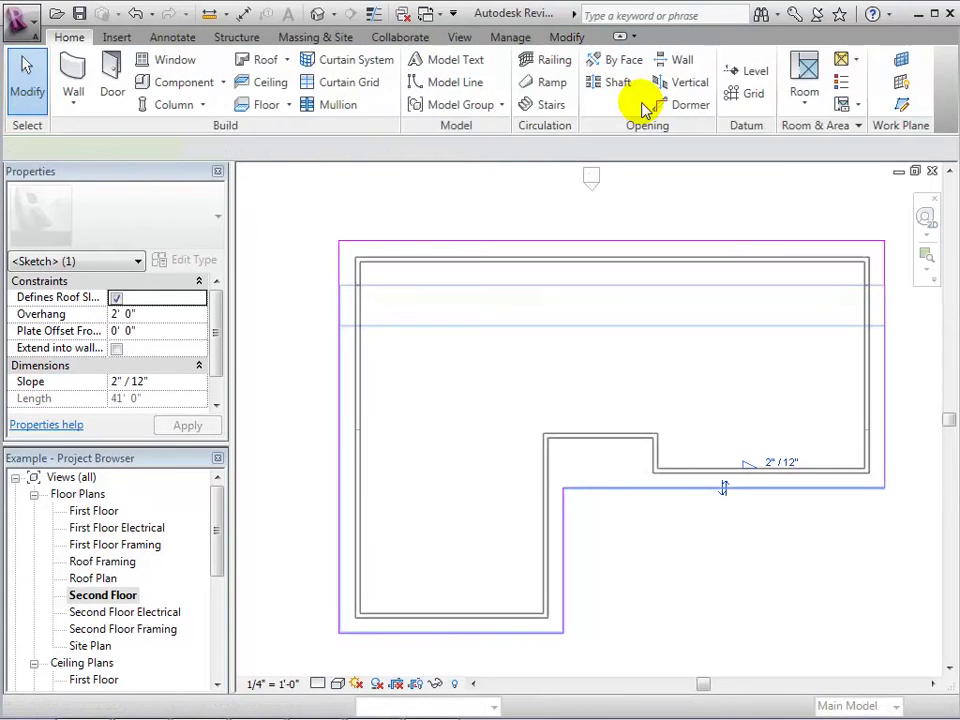
{"action": "left_click", "coordinate": [318, 14]}
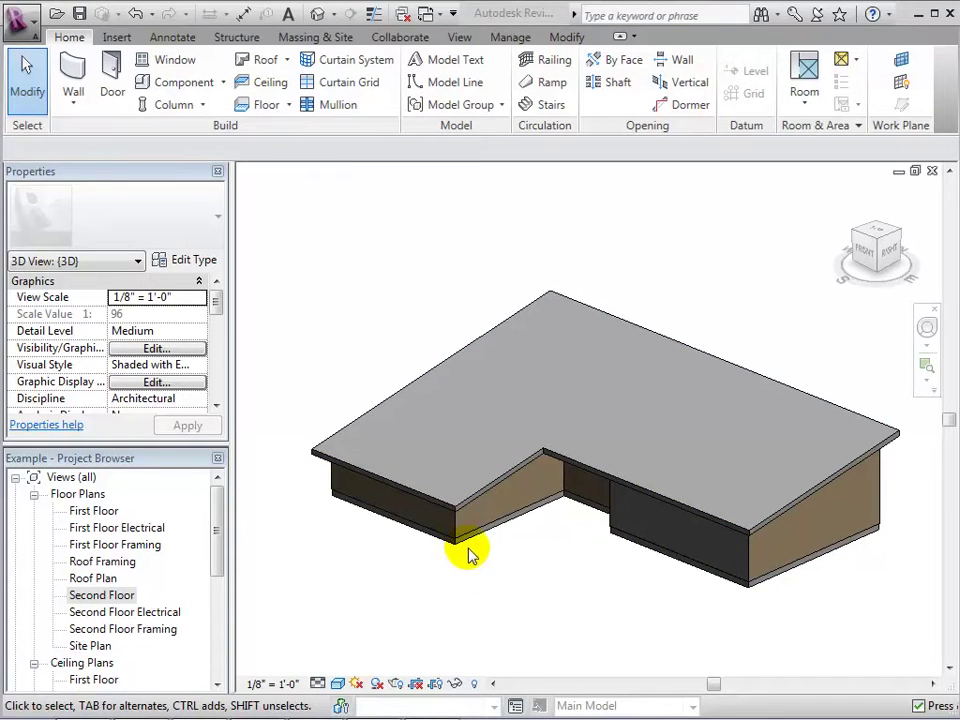
Reopen the roof footprint and make the left edge define a slope.
{"action": "left_click", "coordinate": [603, 477]}
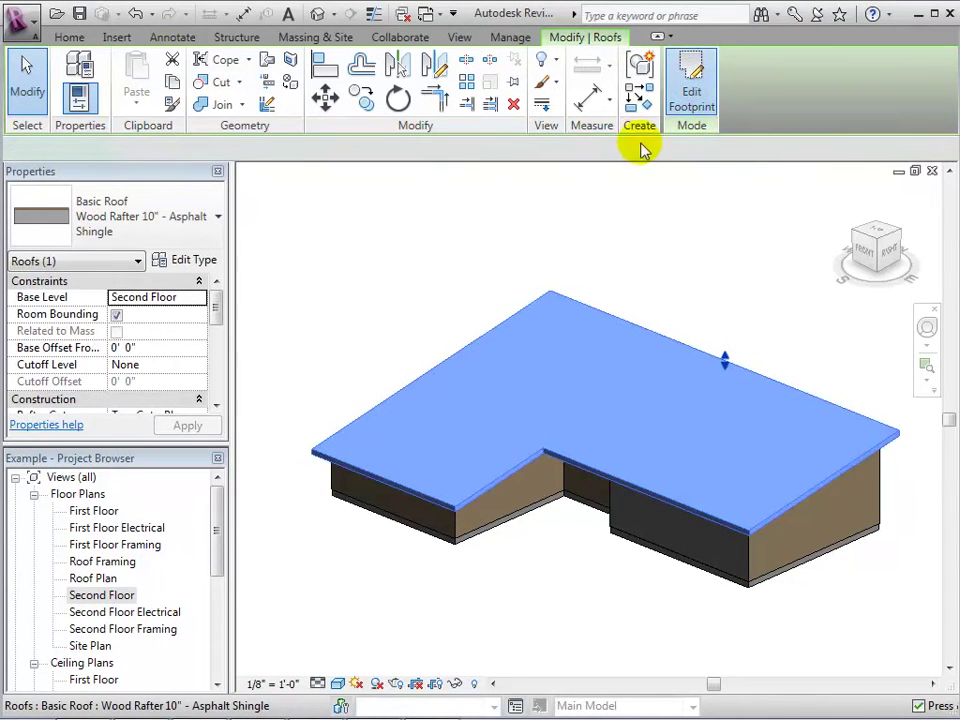
{"action": "double_click", "coordinate": [99, 597]}
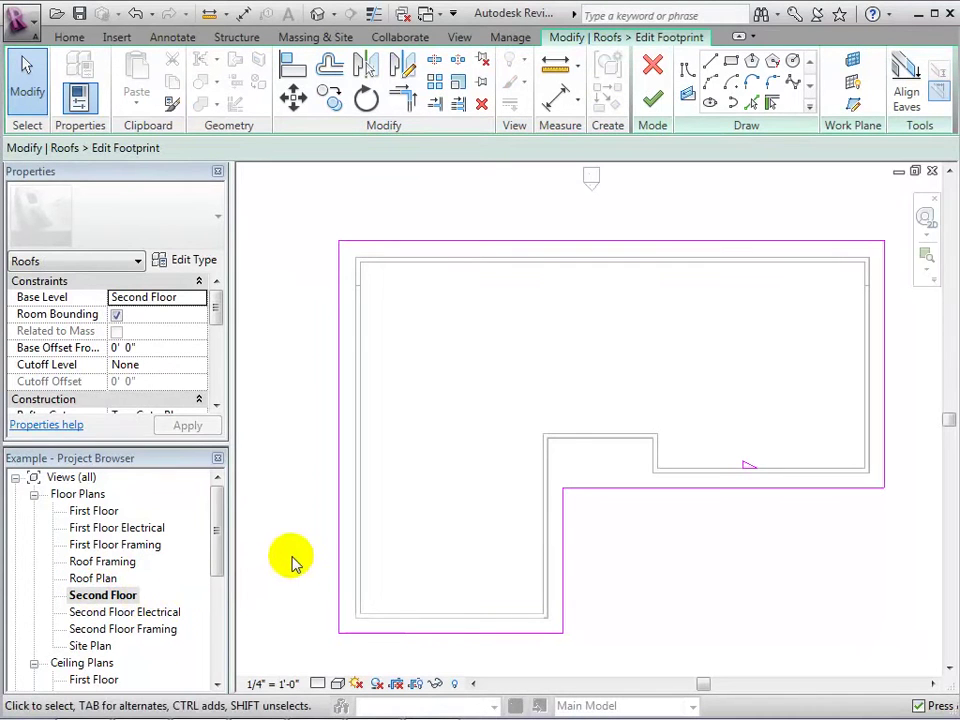
{"action": "left_click", "coordinate": [338, 533]}
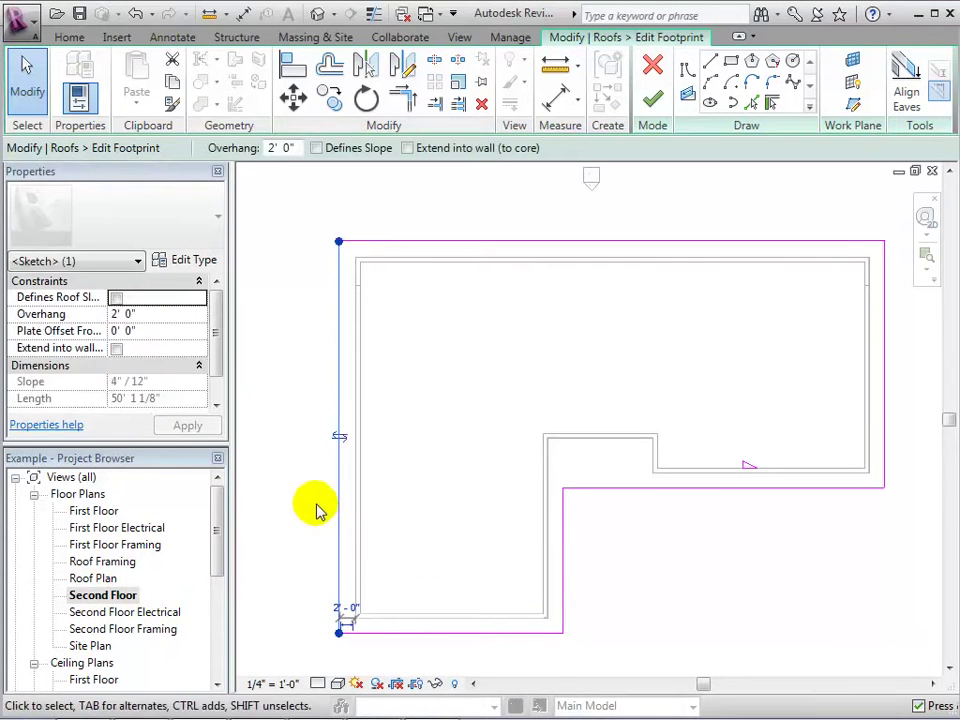
{"action": "left_click", "coordinate": [316, 148]}
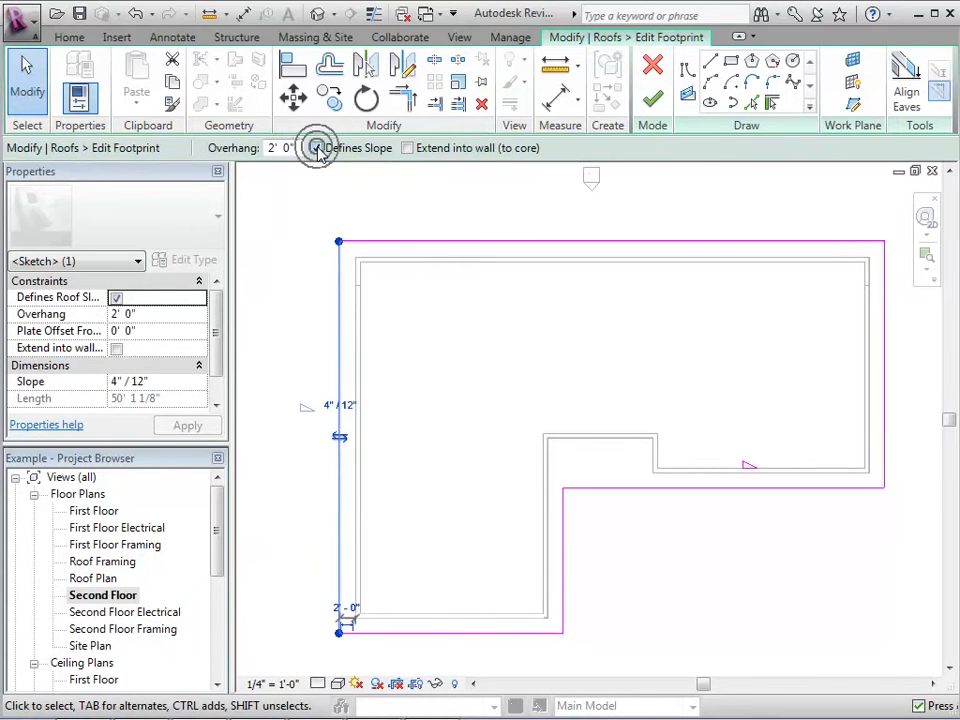
{"action": "left_click", "coordinate": [563, 540]}
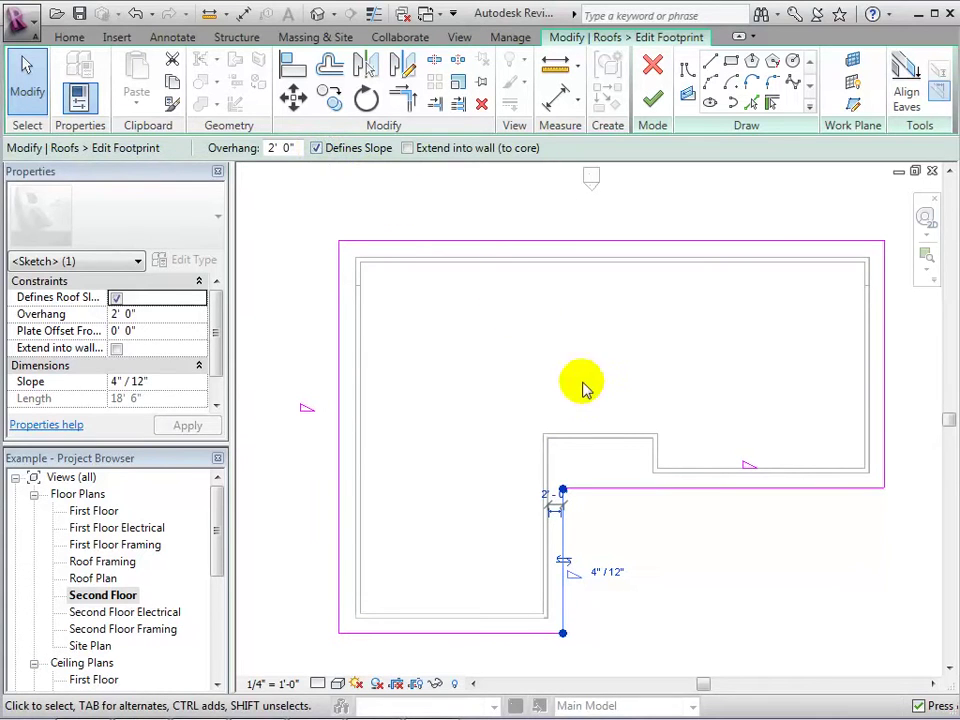
Set the inner horizontal edge to 4"/12", make the top edge slope-defining, and finish.
{"action": "left_click", "coordinate": [659, 489]}
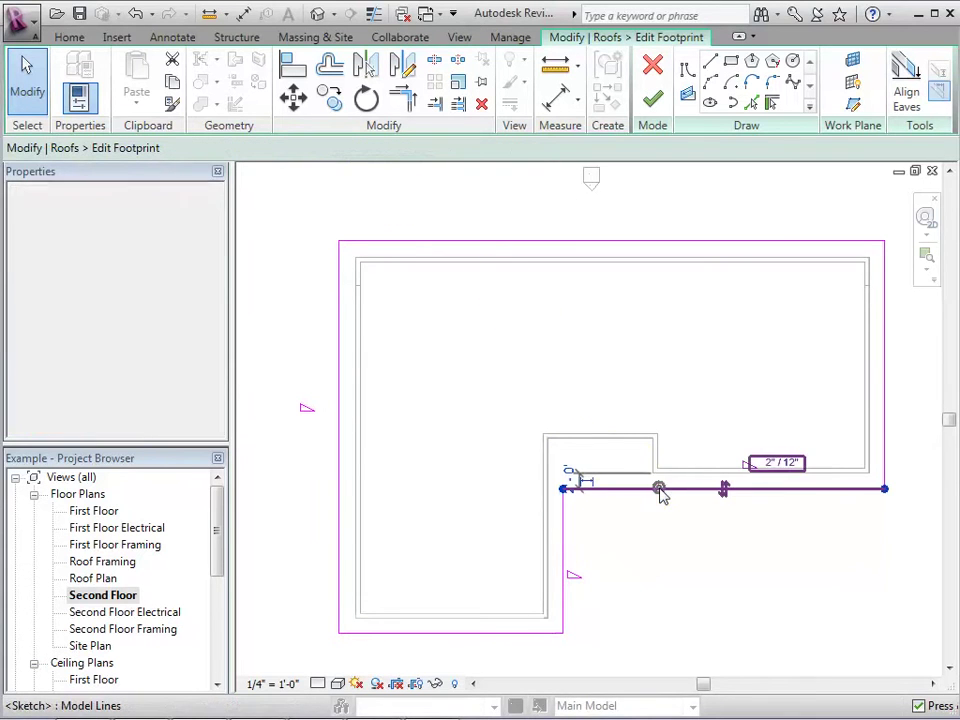
{"action": "left_click", "coordinate": [770, 462]}
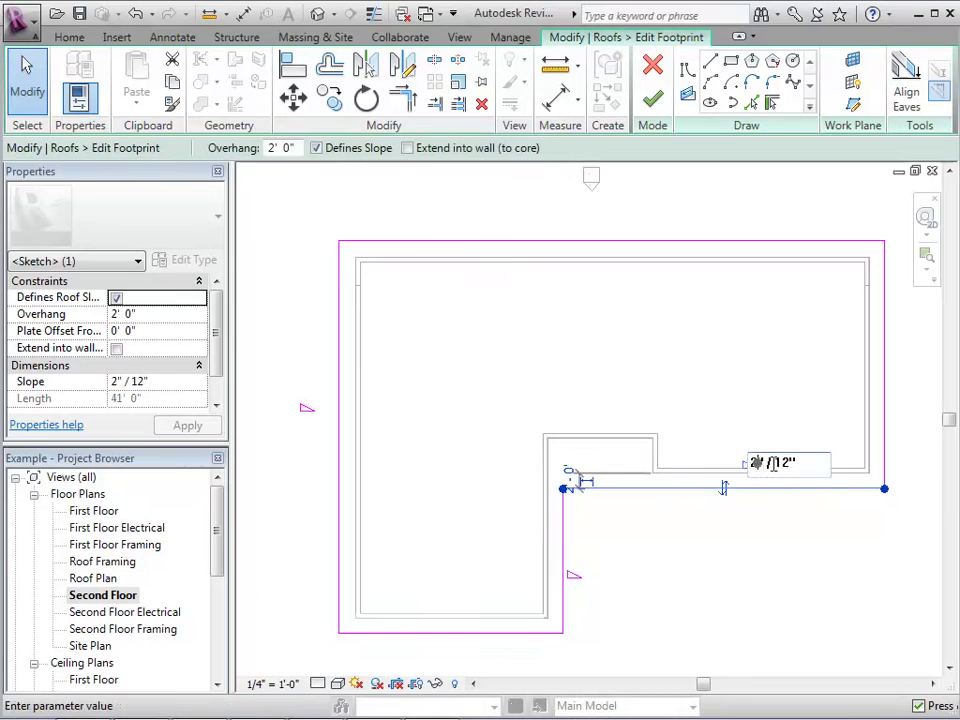
{"action": "type", "text": "4"}
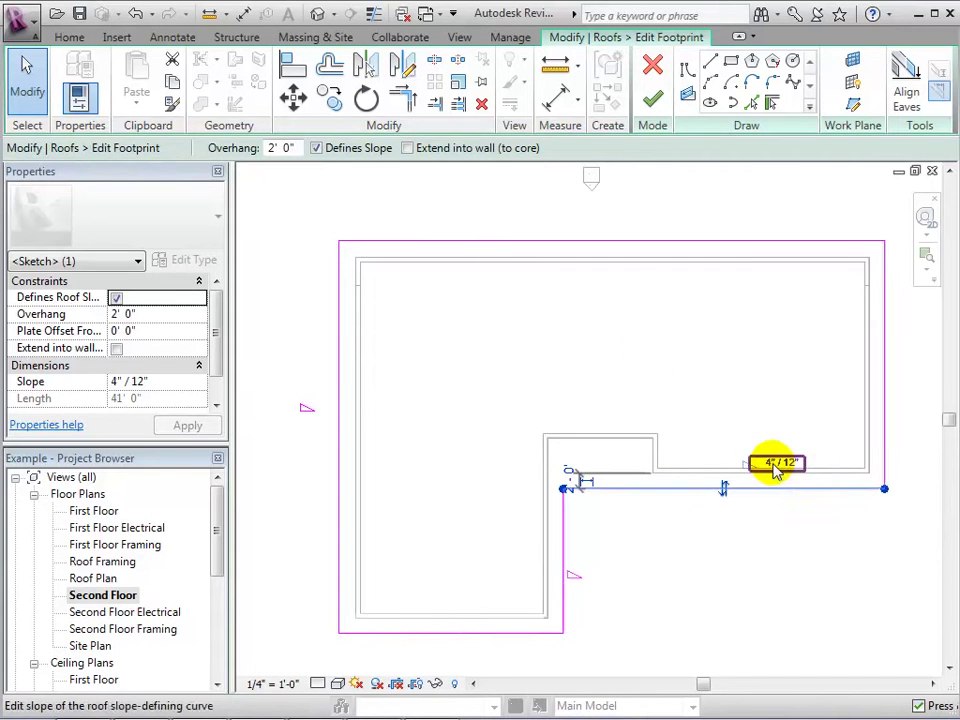
{"action": "key", "text": "Return"}
{"action": "left_click", "coordinate": [630, 242]}
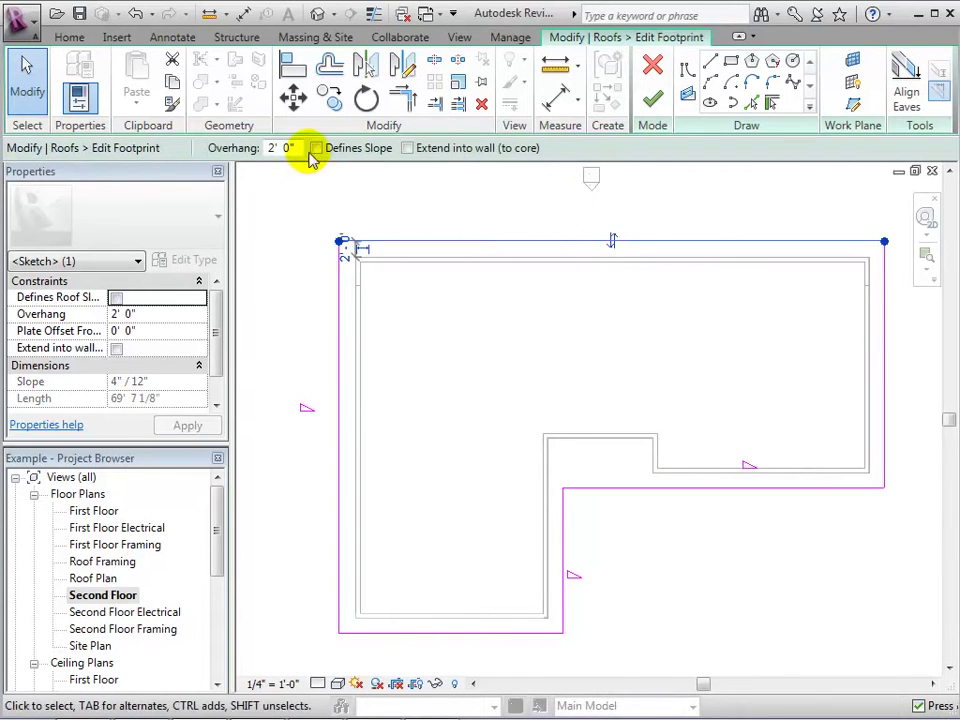
{"action": "left_click", "coordinate": [316, 148]}
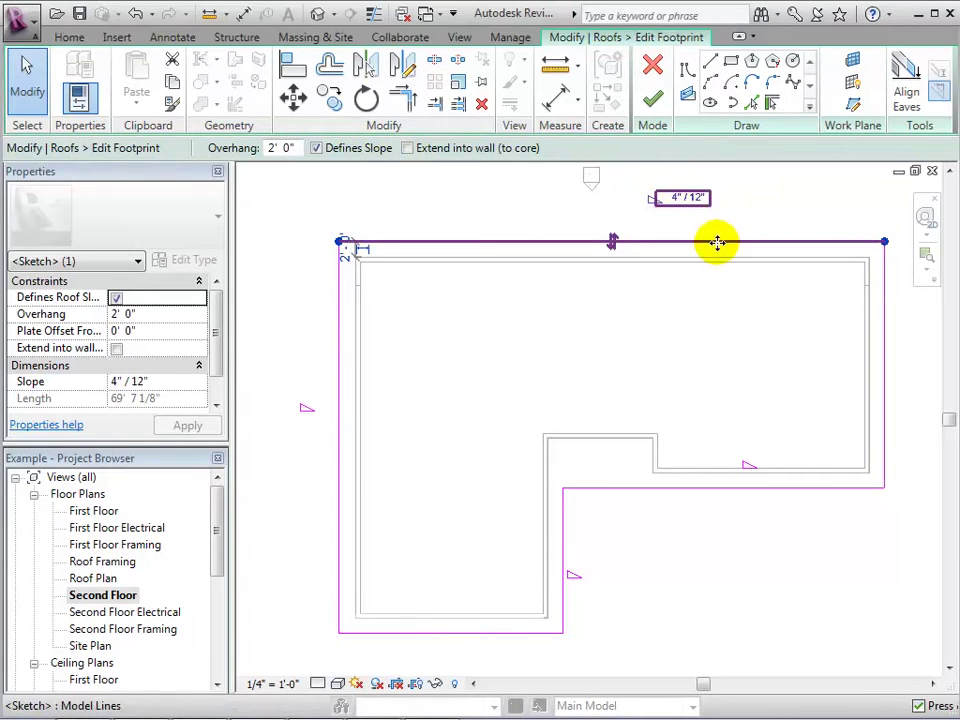
{"action": "left_click", "coordinate": [654, 100]}
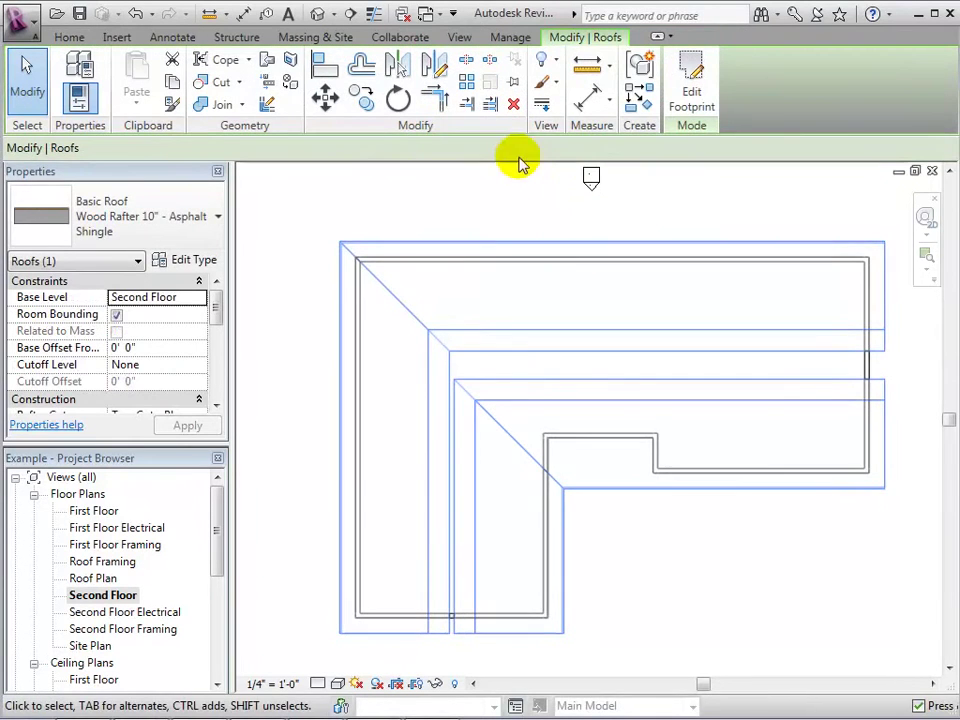
View the house from the front in 3D and zoom in on the left roof eave.
{"action": "left_click", "coordinate": [318, 18]}
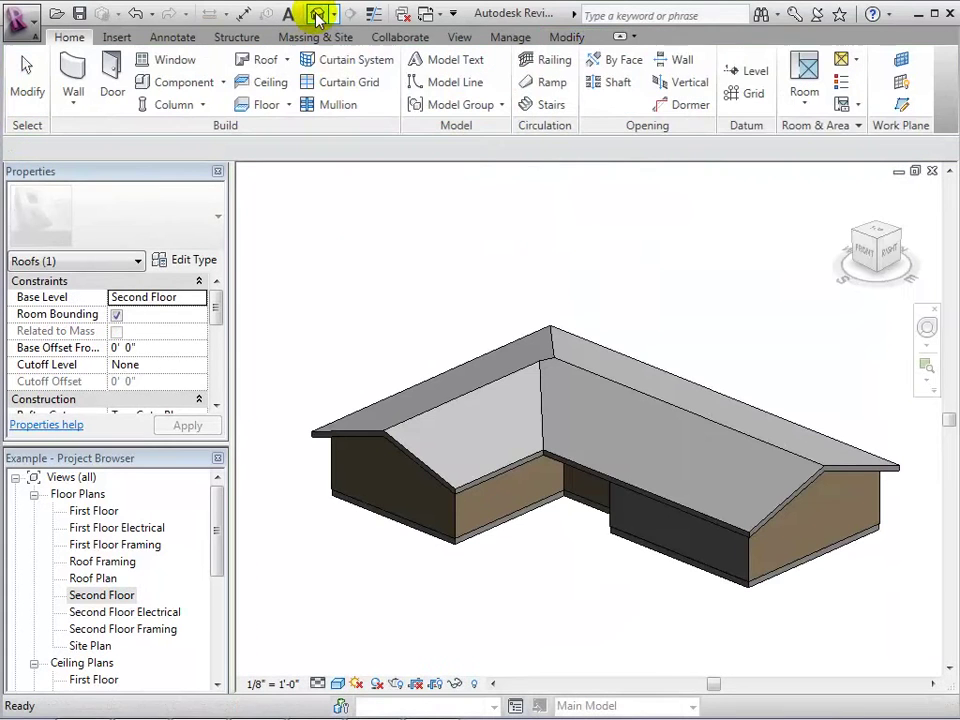
{"action": "mouse_move", "coordinate": [880, 245]}
{"action": "left_mouse_down"}
{"action": "mouse_move", "coordinate": [852, 246]}
{"action": "mouse_move", "coordinate": [880, 246]}
{"action": "left_mouse_up"}
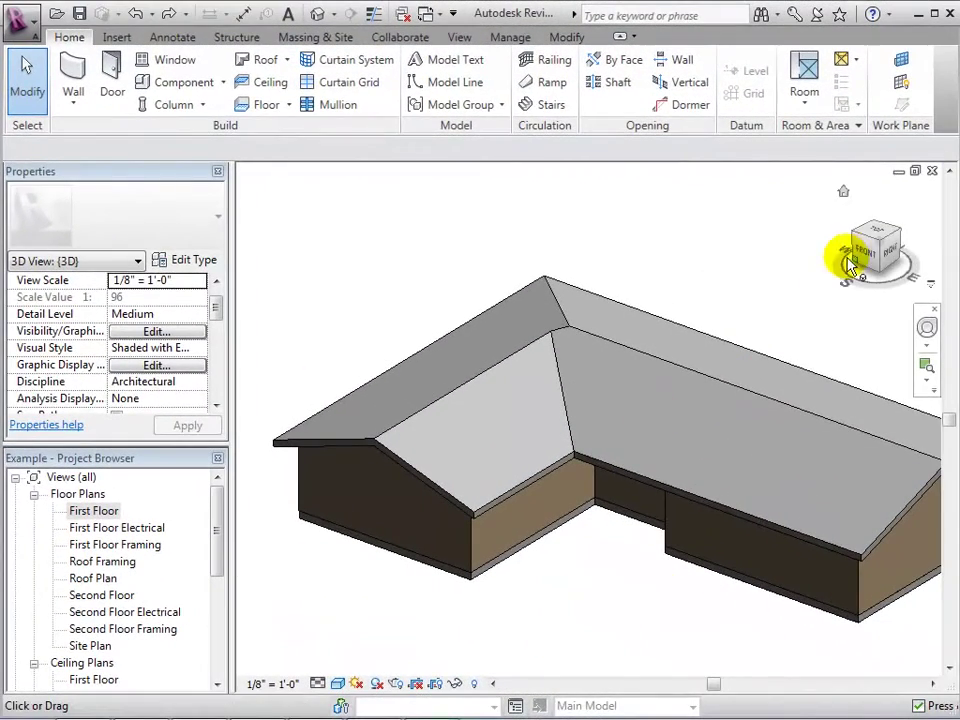
{"action": "left_click", "coordinate": [860, 252]}
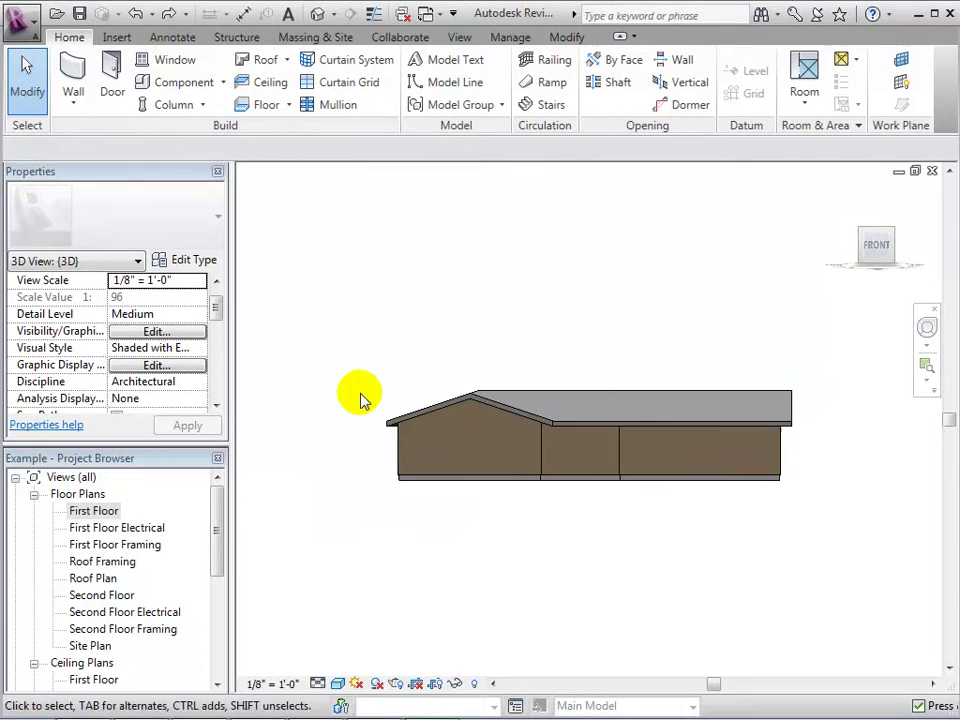
{"action": "scroll", "coordinate": [362, 399], "scroll_direction": "up", "scroll_amount": 8}
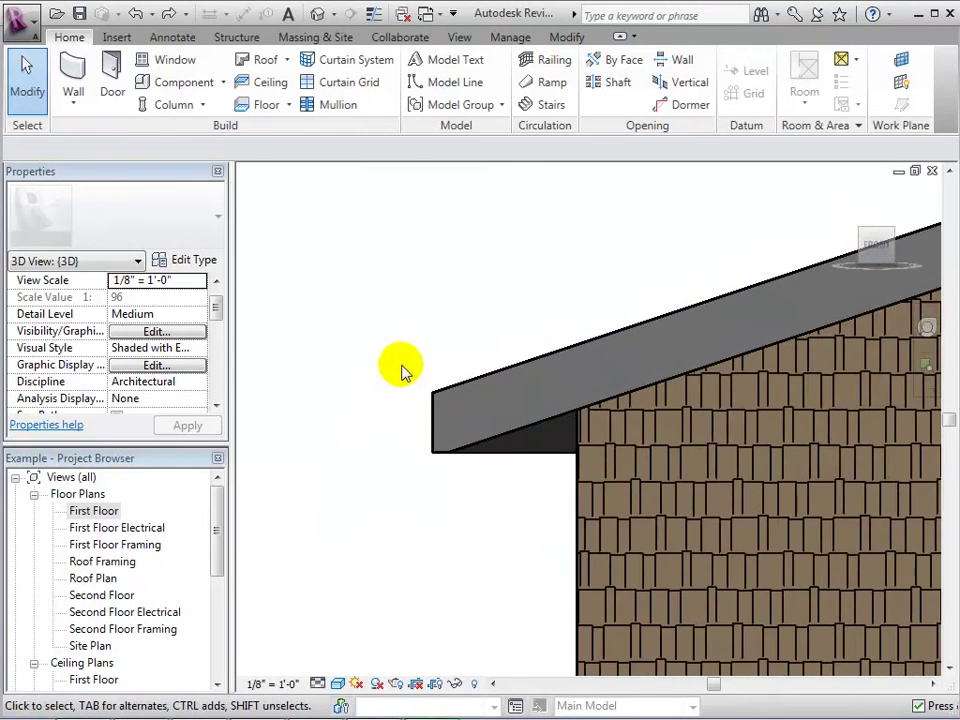
{"action": "scroll", "coordinate": [401, 370], "scroll_direction": "up", "scroll_amount": 3}
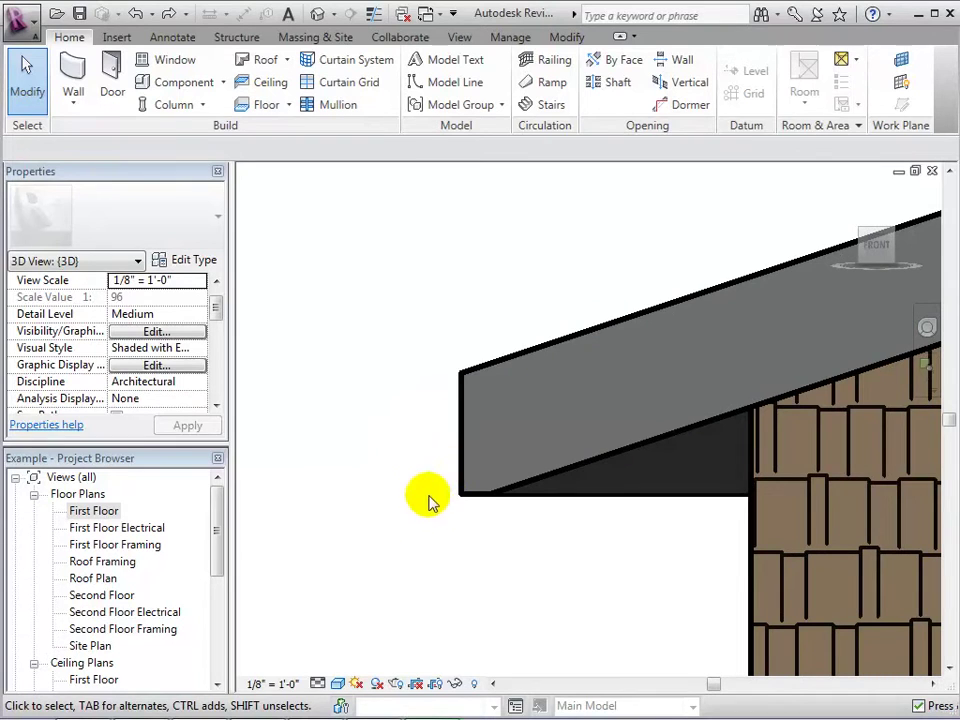
Set the roof's fascia depth to 5 inches.
{"action": "left_click", "coordinate": [467, 502]}
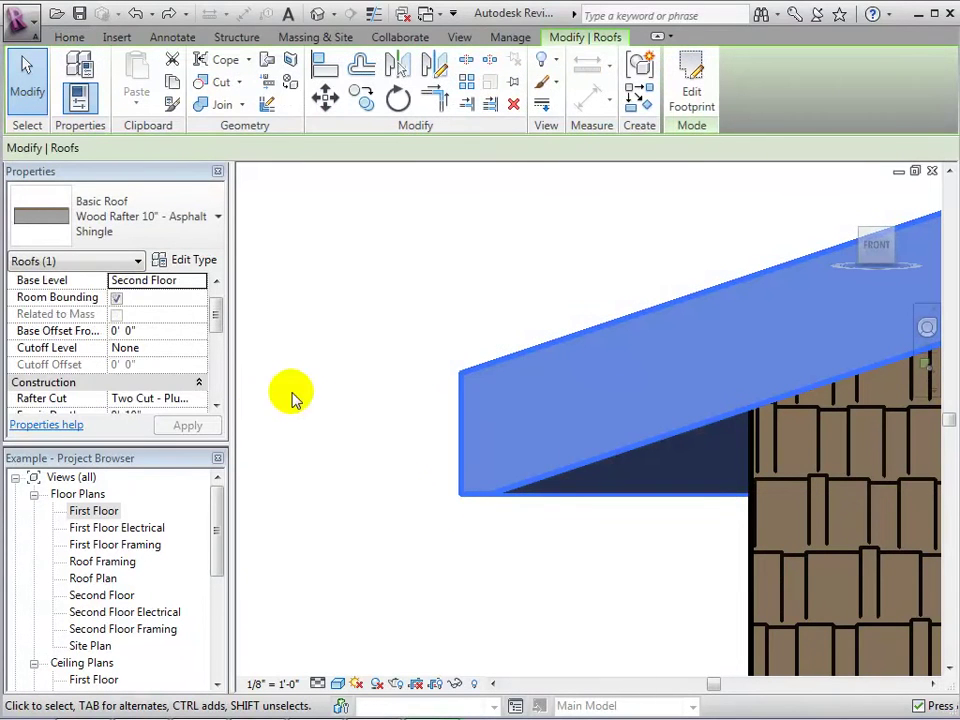
{"action": "left_click", "coordinate": [216, 406]}
{"action": "left_click", "coordinate": [216, 406]}
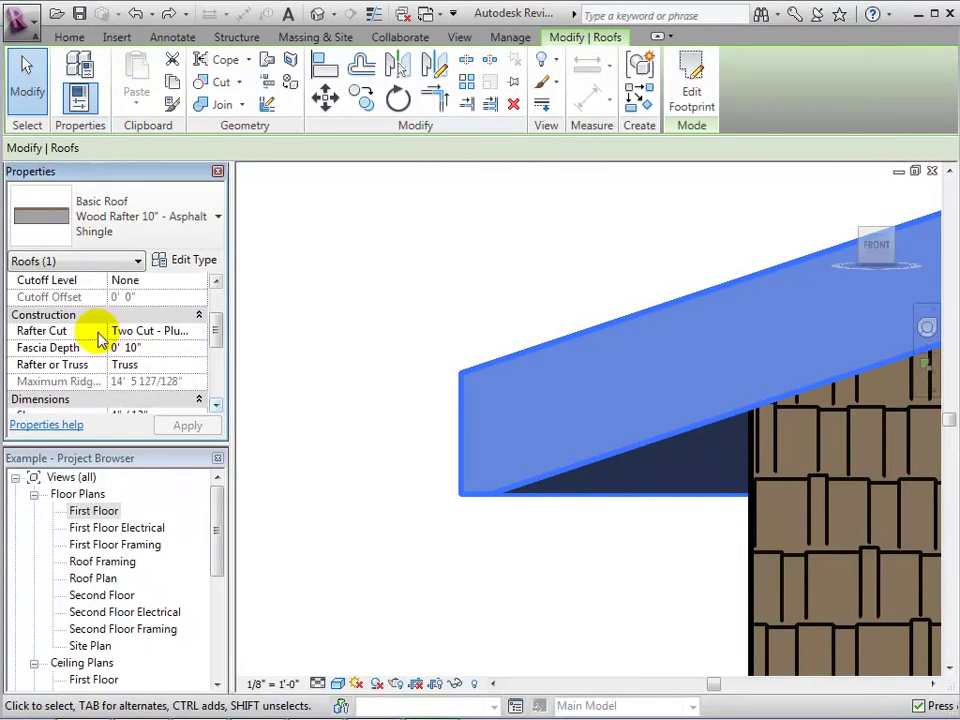
{"action": "left_click", "coordinate": [198, 333]}
{"action": "left_click", "coordinate": [197, 330]}
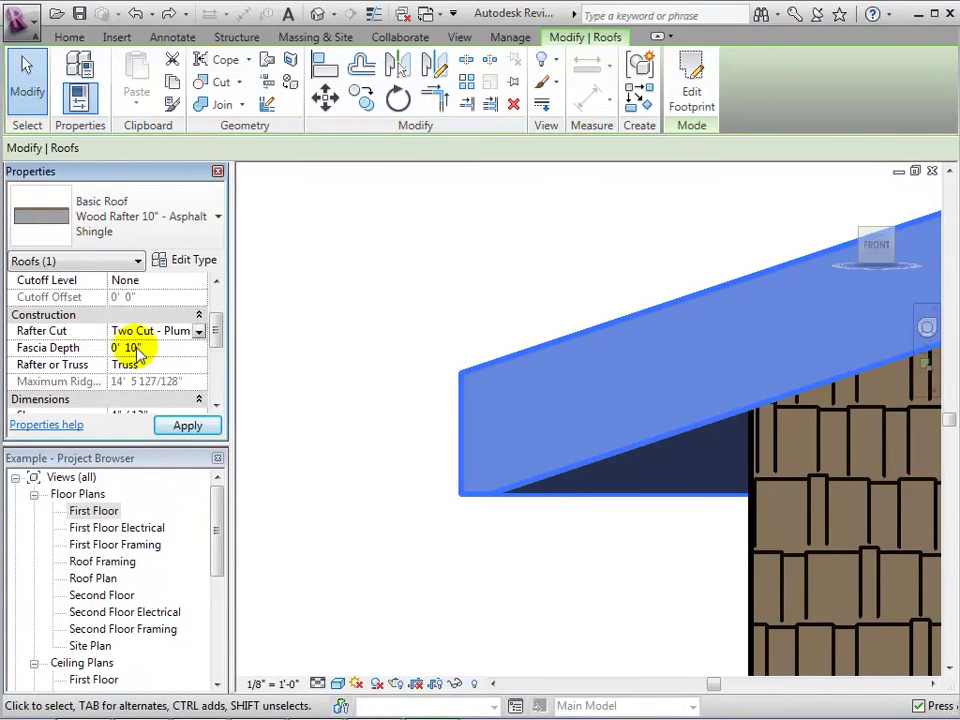
{"action": "left_click", "coordinate": [183, 347]}
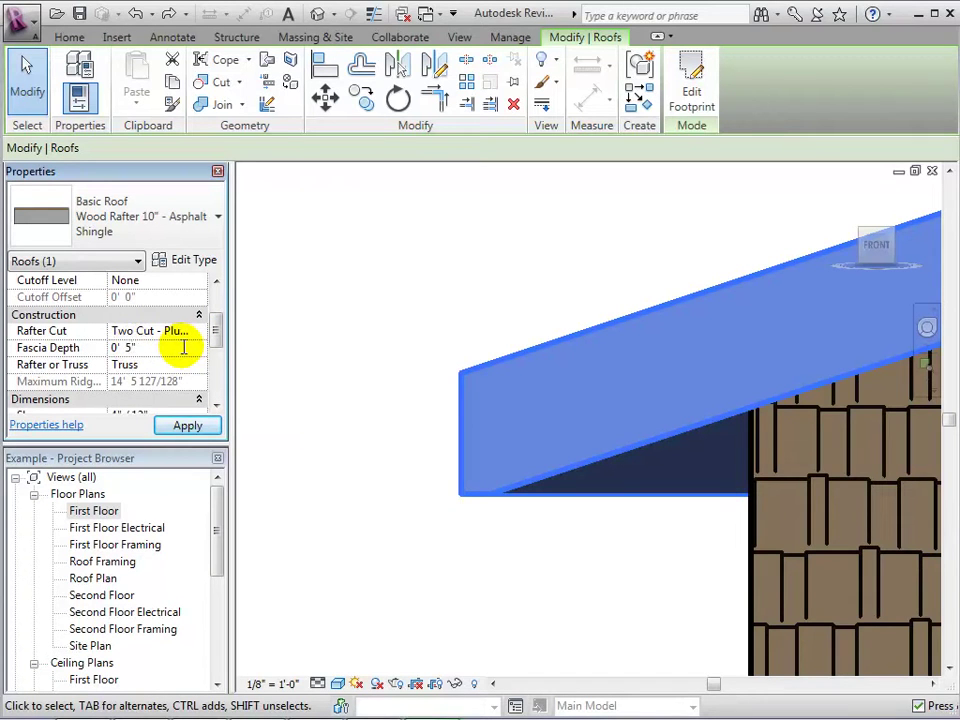
{"action": "type", "text": "5"}
{"action": "left_click", "coordinate": [176, 428]}
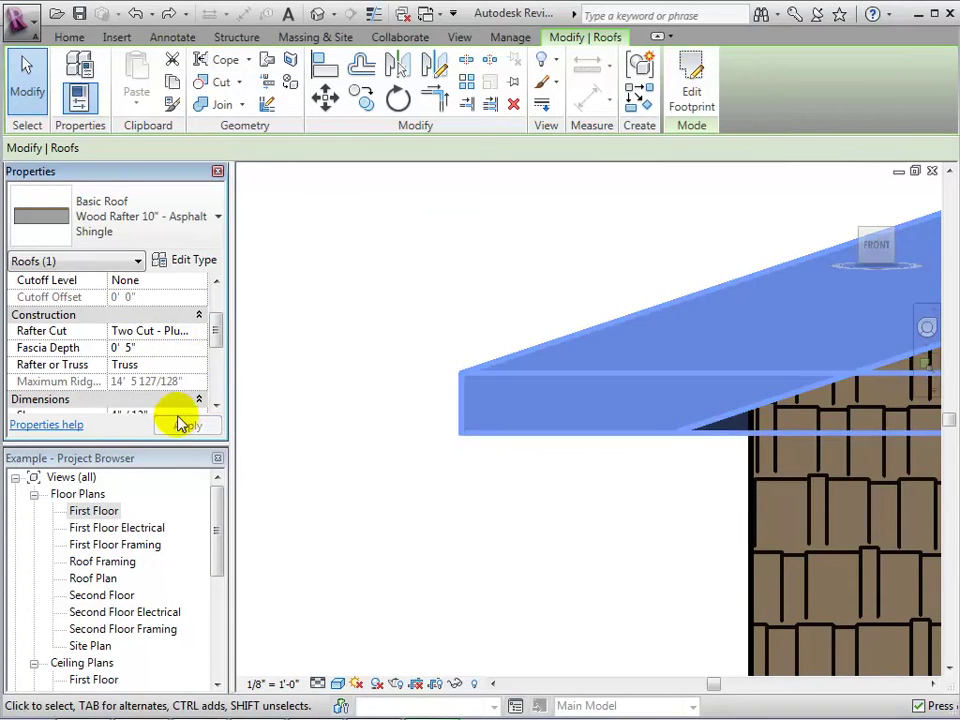
{"action": "left_click", "coordinate": [399, 457]}
{"action": "left_click", "coordinate": [449, 407]}
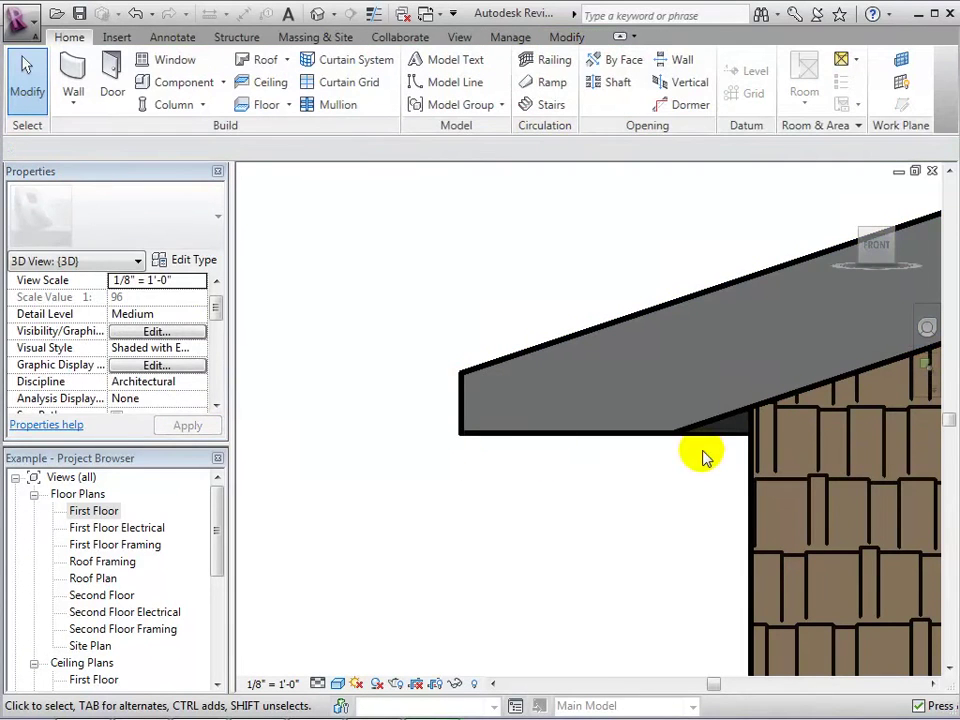
Change the roof's rafter cut to Two Cut - Square and inspect the eave.
{"action": "left_click", "coordinate": [460, 430]}
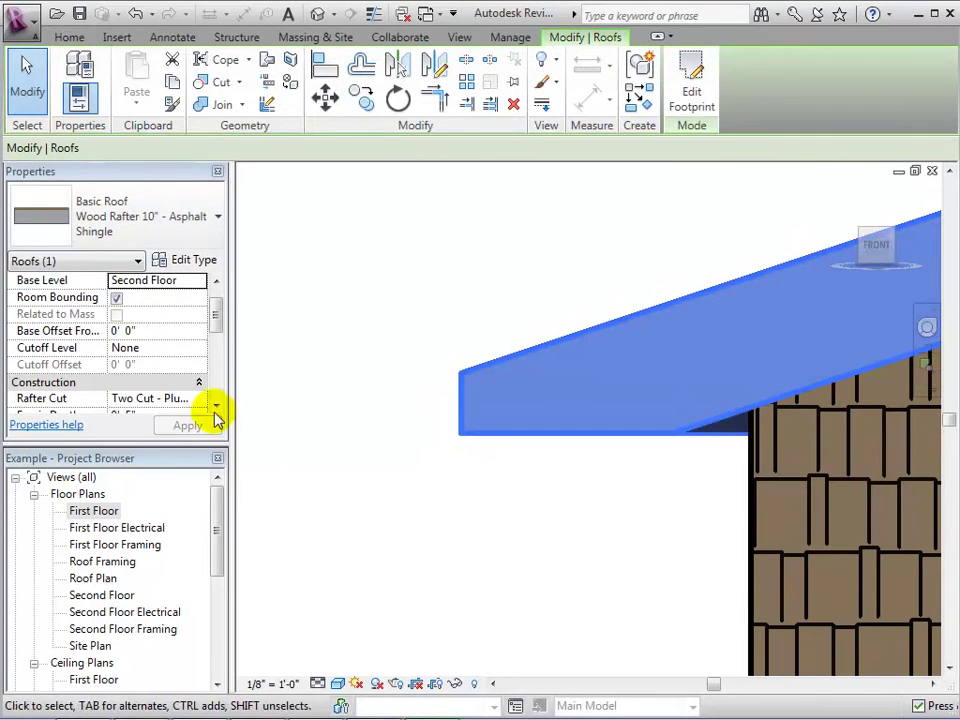
{"action": "left_click_drag", "start_coordinate": [214, 330], "coordinate": [217, 340]}
{"action": "left_click", "coordinate": [197, 336]}
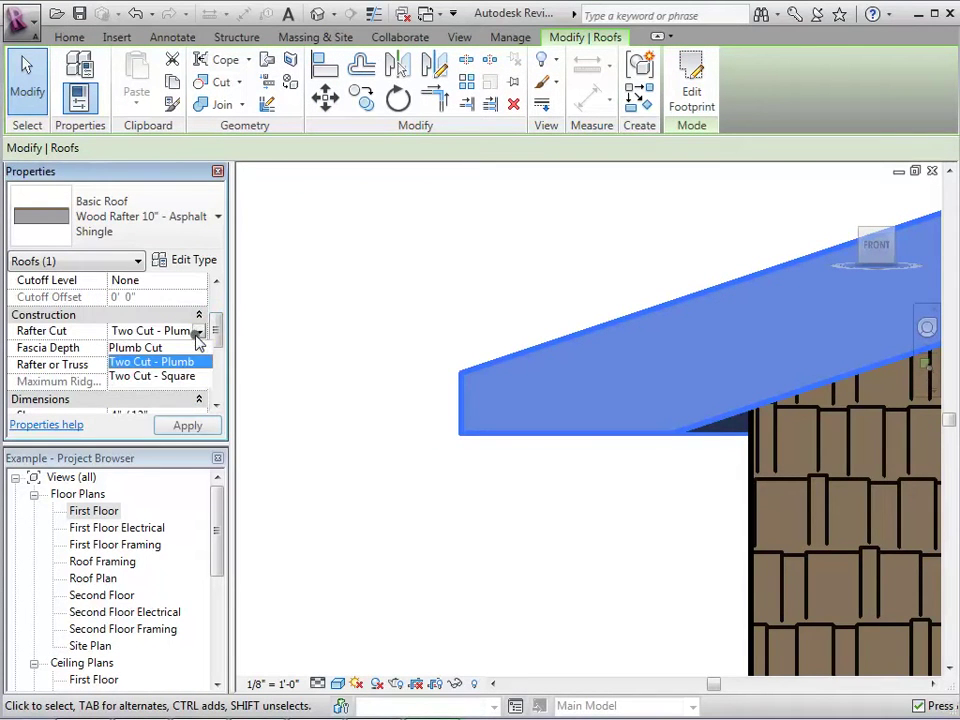
{"action": "left_click", "coordinate": [189, 376]}
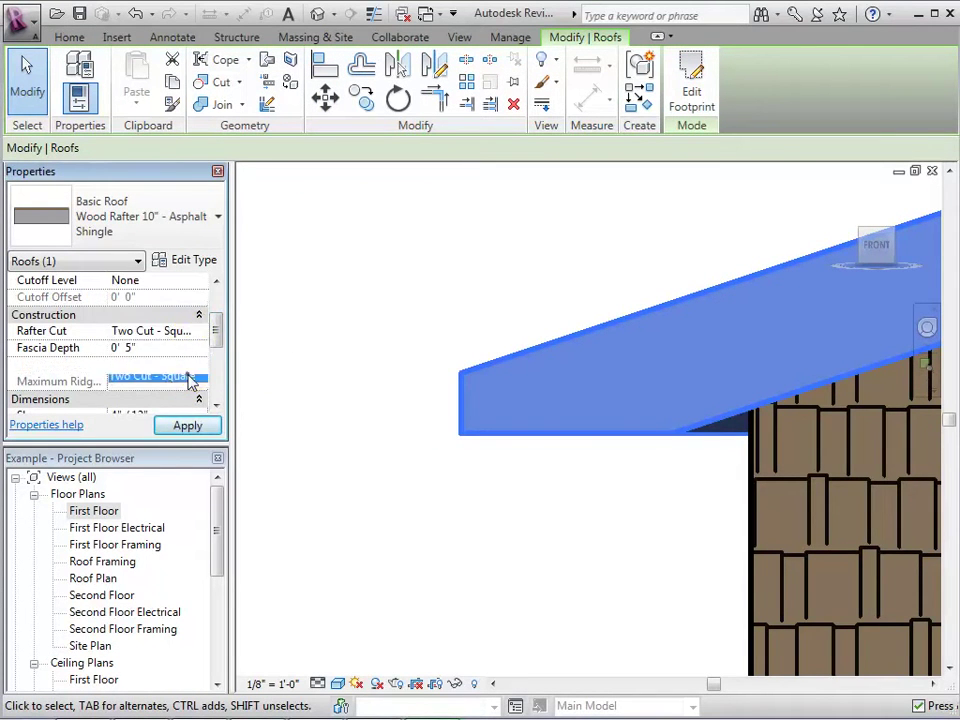
{"action": "left_click", "coordinate": [190, 430]}
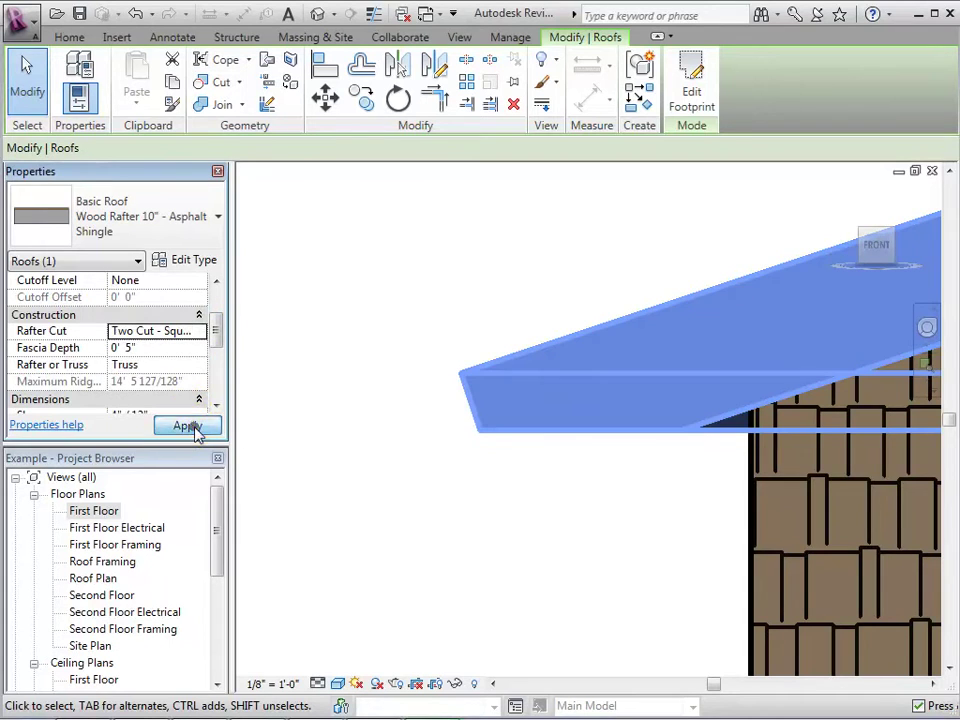
{"action": "left_click", "coordinate": [377, 442]}
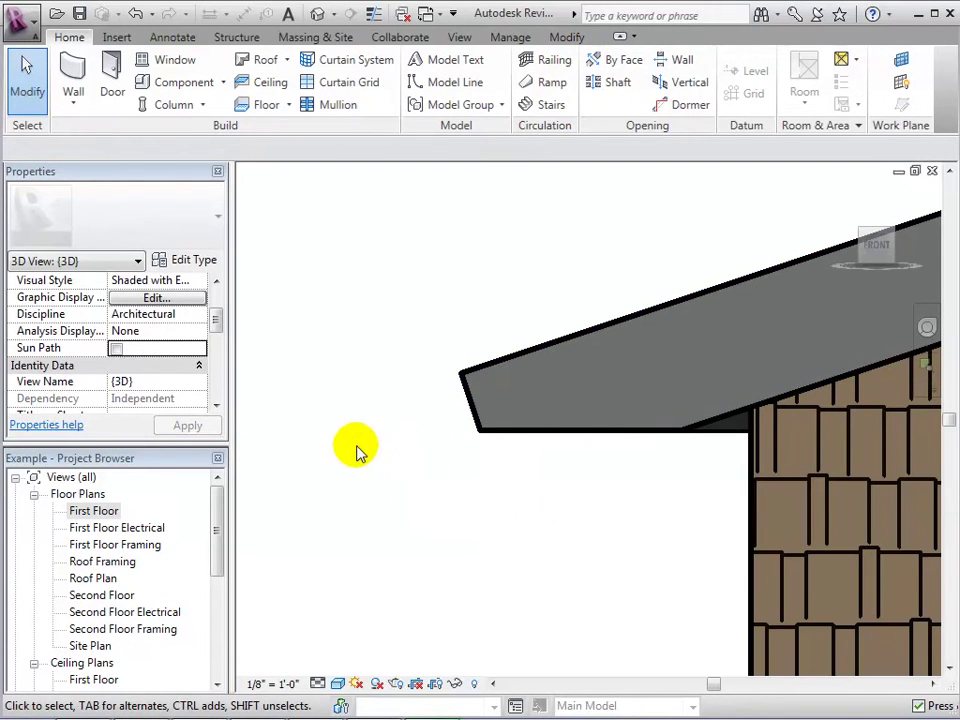
Increase the roof's fascia depth to 0' 10" and inspect it.
{"action": "left_click", "coordinate": [482, 434]}
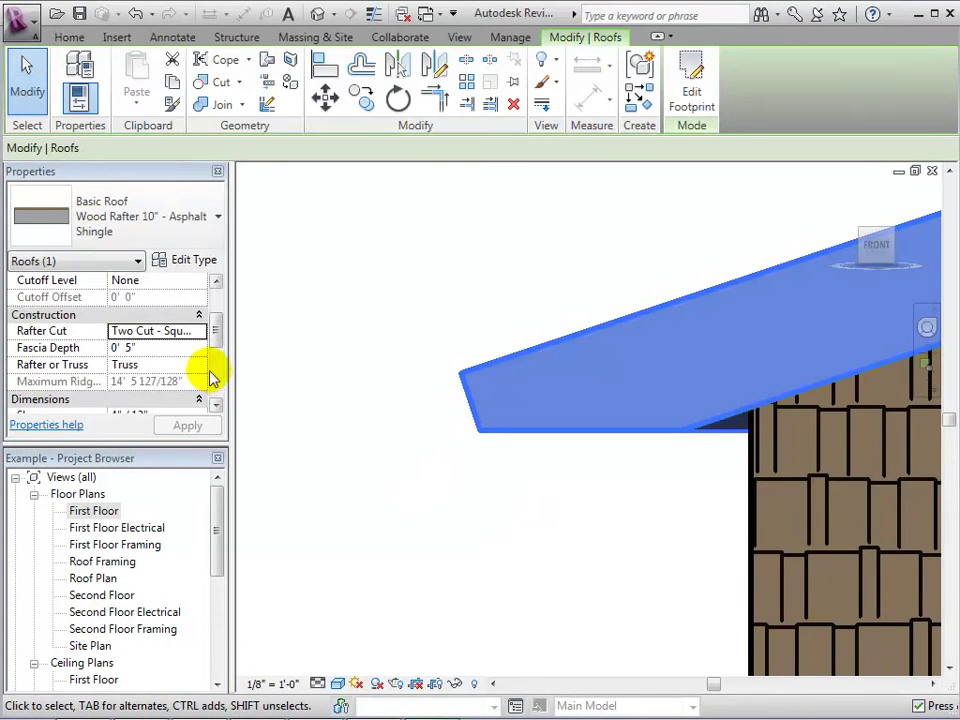
{"action": "left_click", "coordinate": [128, 350]}
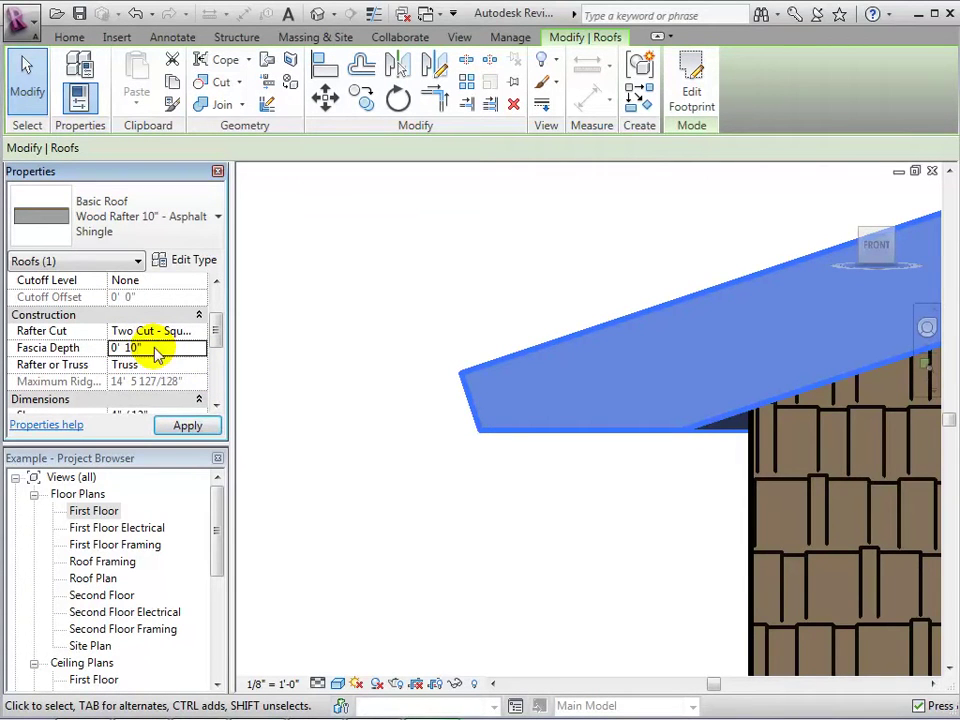
{"action": "left_click", "coordinate": [174, 424]}
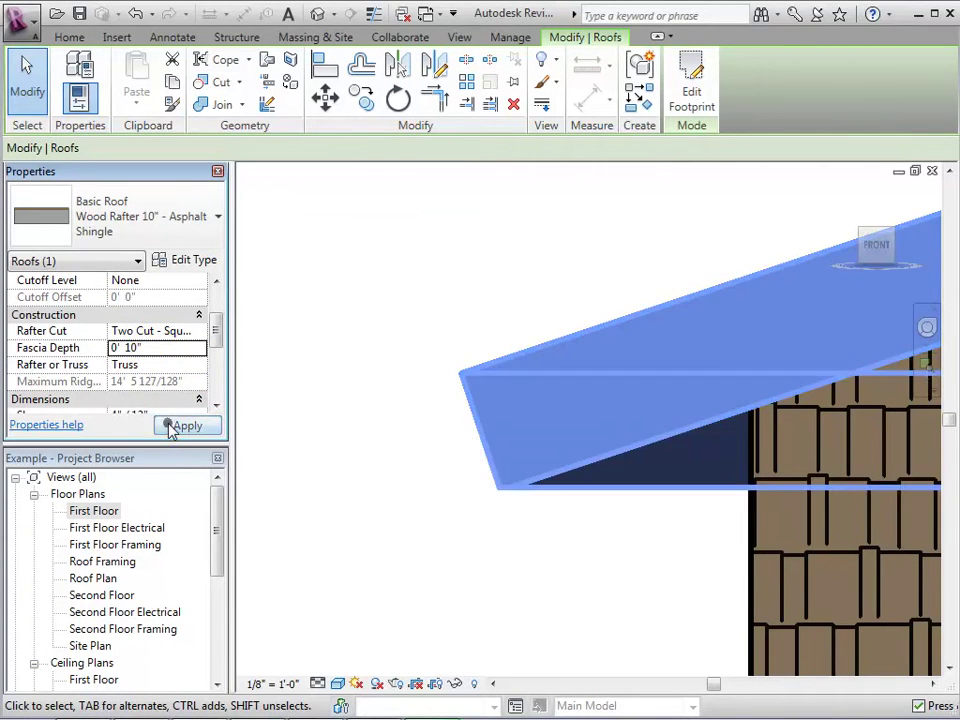
{"action": "left_click", "coordinate": [389, 461]}
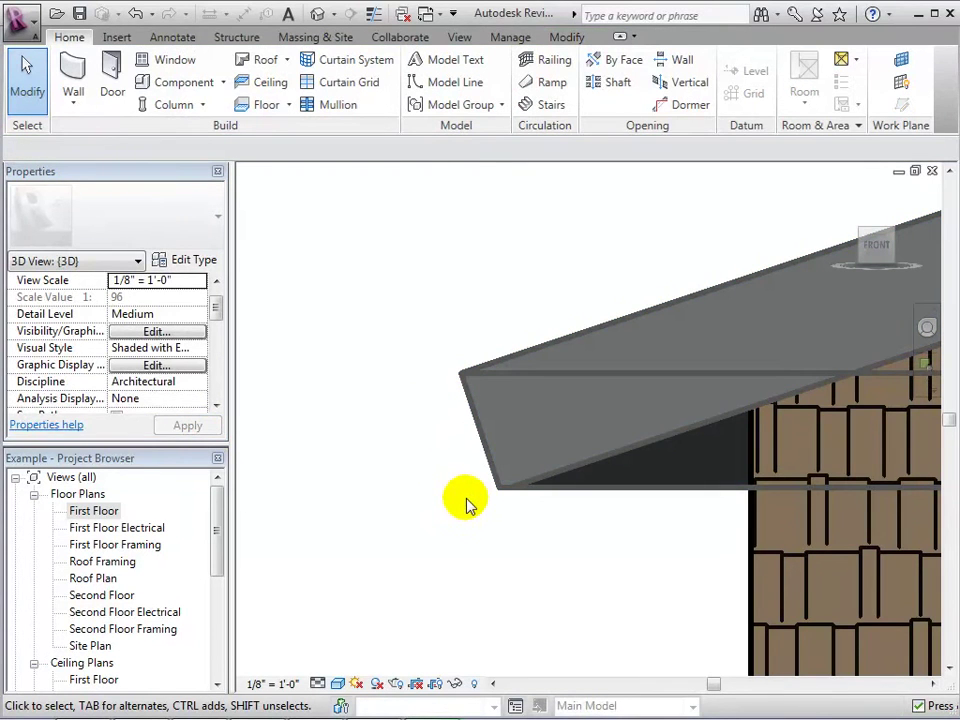
Set the roof's rafter cut to Plumb Cut.
{"action": "left_click", "coordinate": [482, 442]}
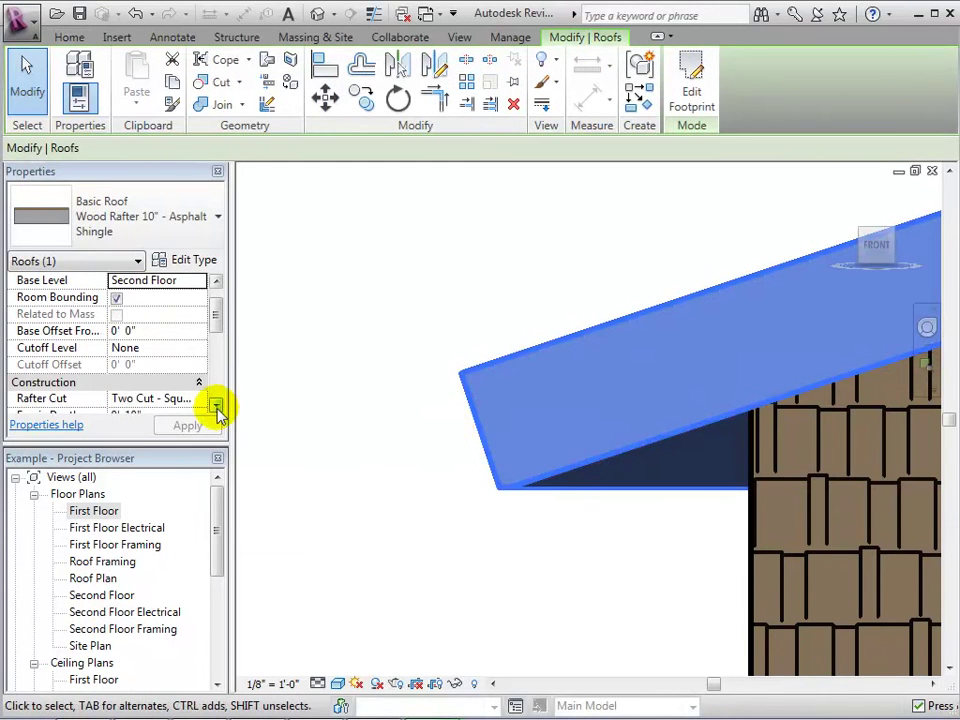
{"action": "left_click", "coordinate": [216, 406]}
{"action": "left_click", "coordinate": [216, 406]}
{"action": "left_click", "coordinate": [204, 331]}
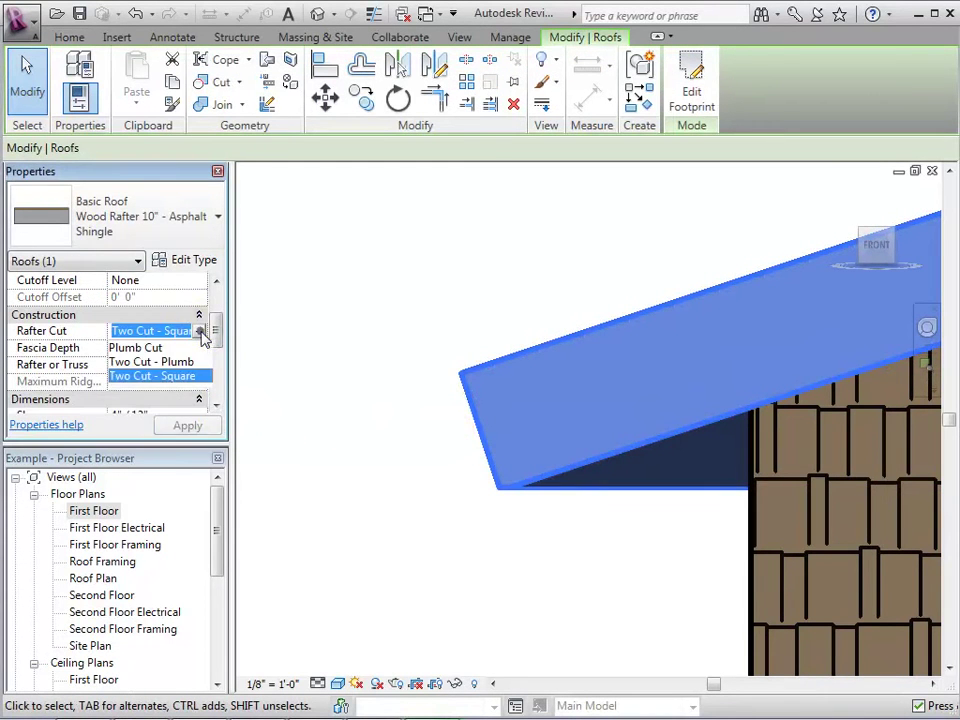
{"action": "left_click", "coordinate": [155, 346]}
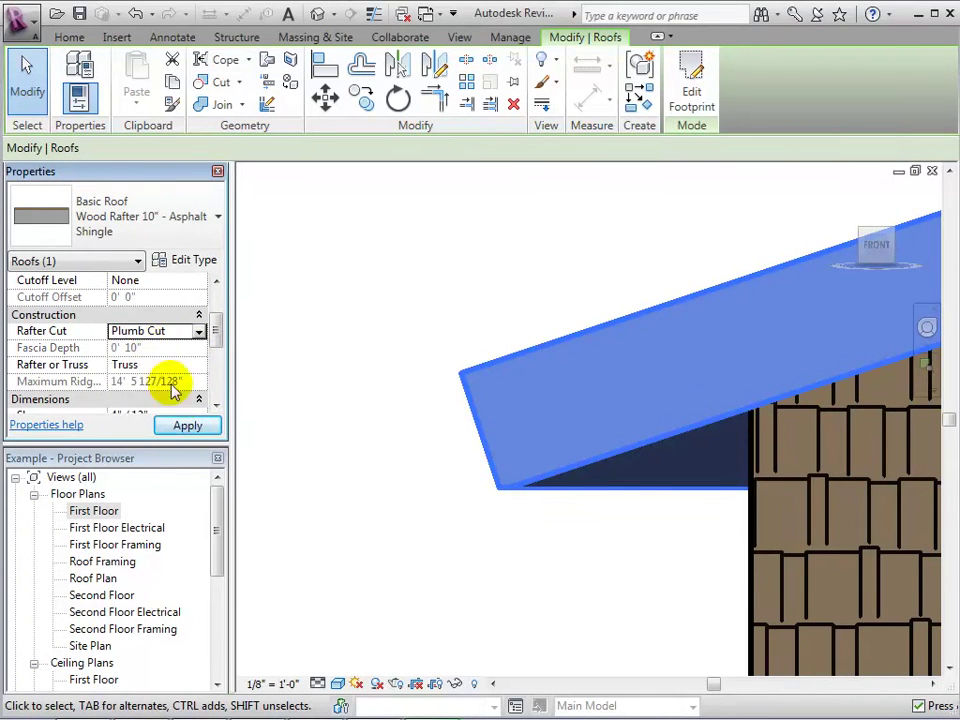
{"action": "left_click", "coordinate": [188, 427]}
{"action": "left_click", "coordinate": [188, 427]}
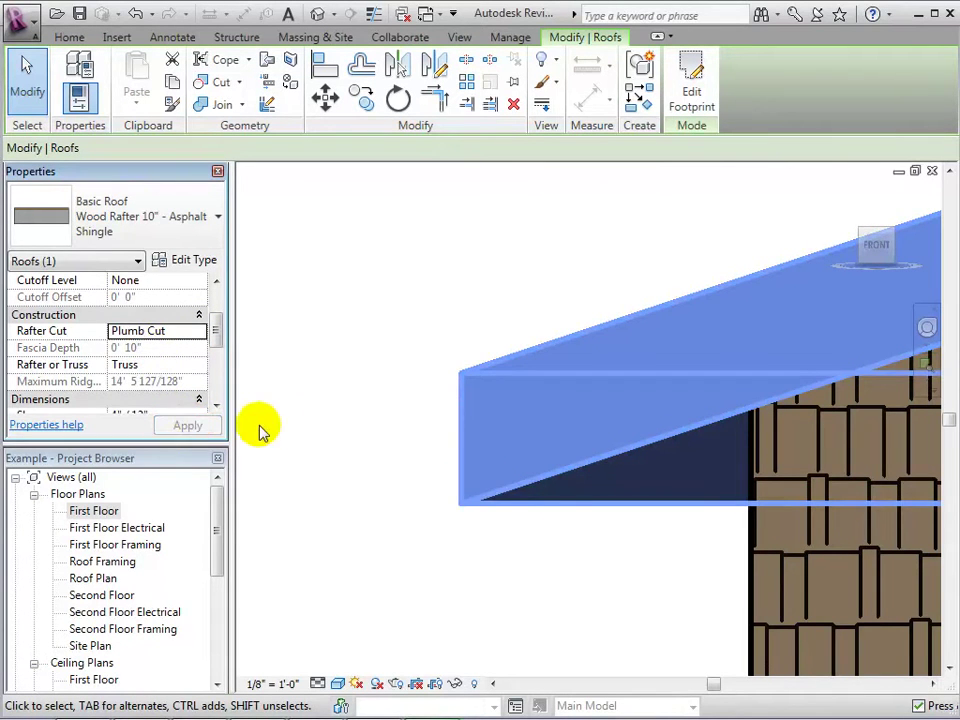
{"action": "left_click", "coordinate": [420, 440]}
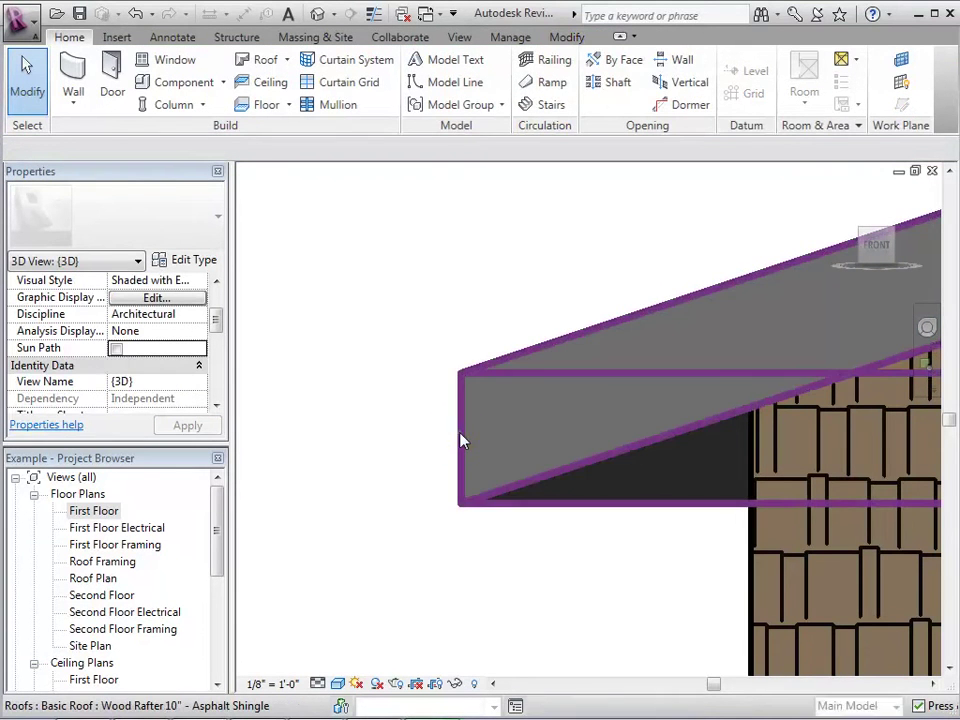
Switch the roof framing to Rafter, then back to Truss.
{"action": "left_click", "coordinate": [456, 437]}
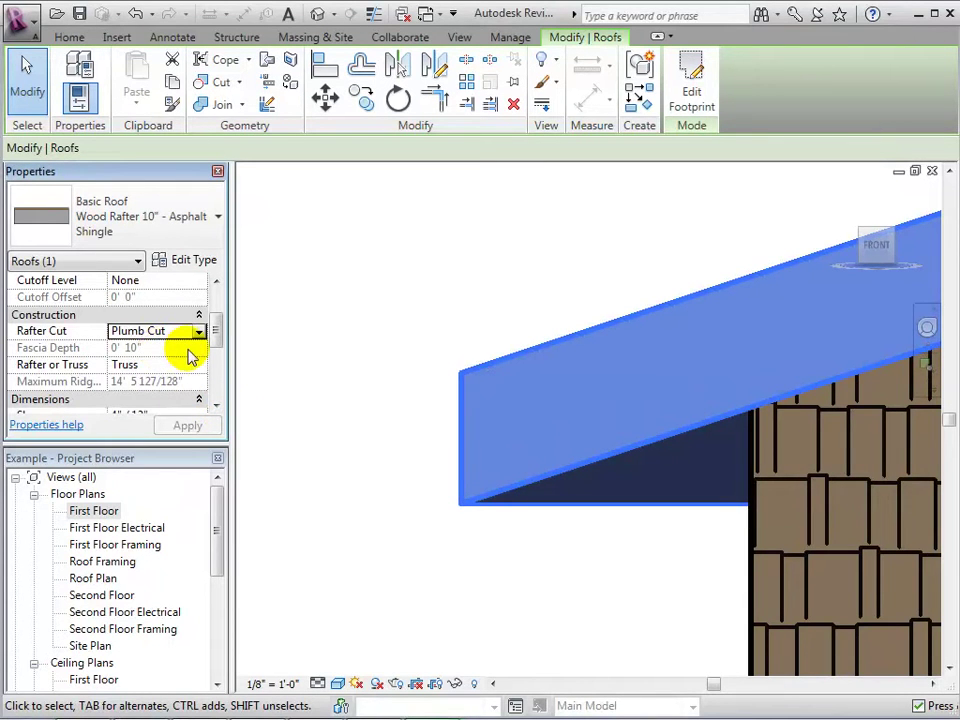
{"action": "left_click", "coordinate": [199, 365]}
{"action": "left_click", "coordinate": [201, 366]}
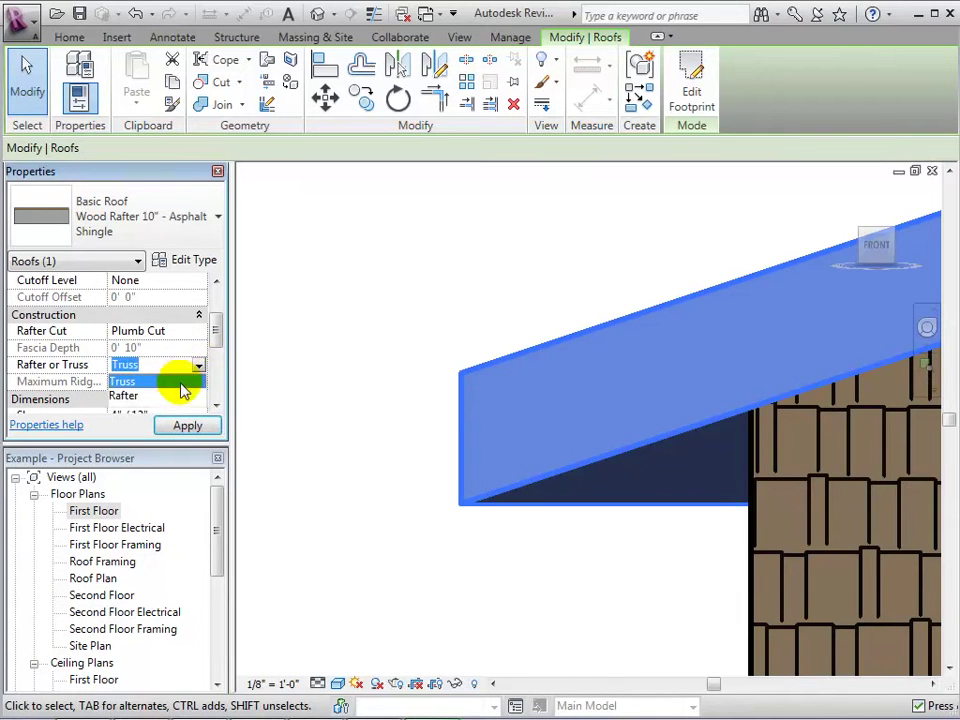
{"action": "left_click", "coordinate": [185, 396]}
{"action": "left_click", "coordinate": [192, 427]}
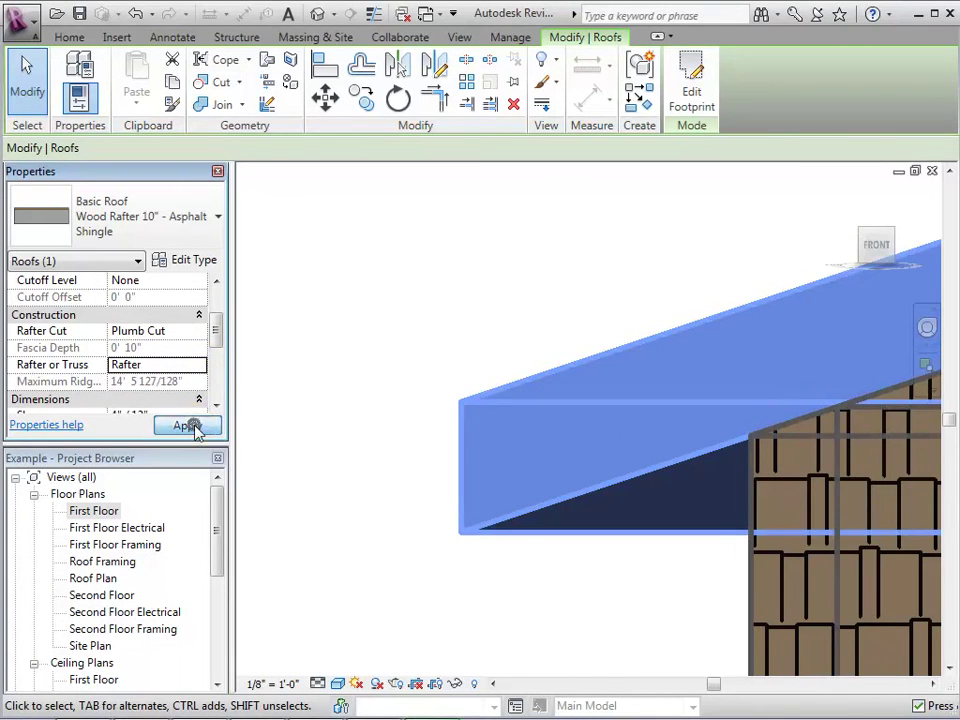
{"action": "left_click", "coordinate": [199, 368]}
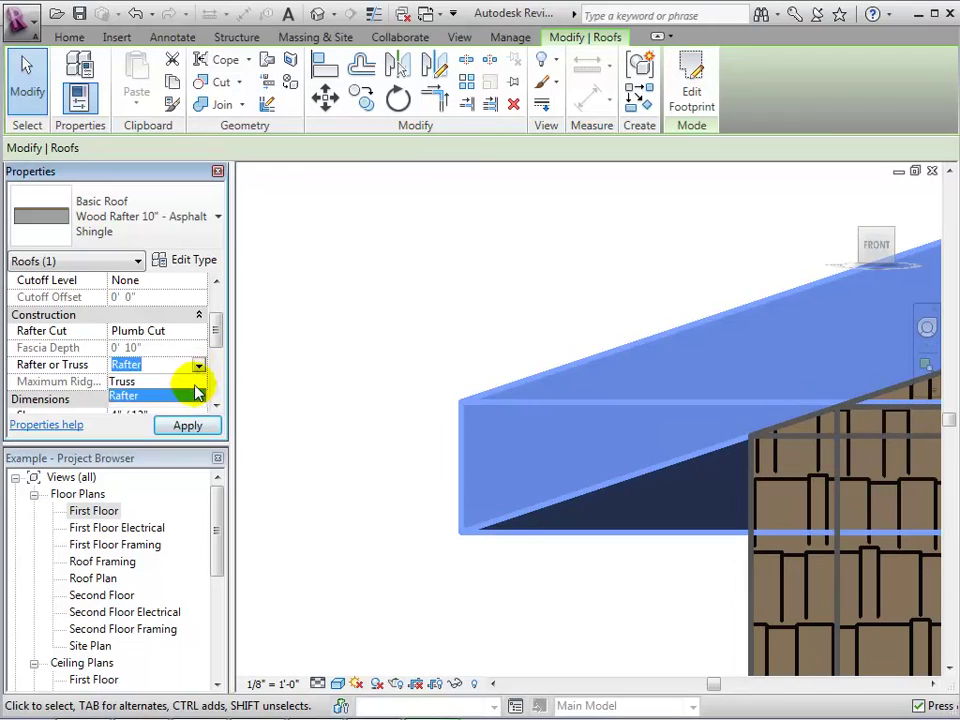
{"action": "left_click", "coordinate": [200, 381]}
{"action": "left_click", "coordinate": [187, 426]}
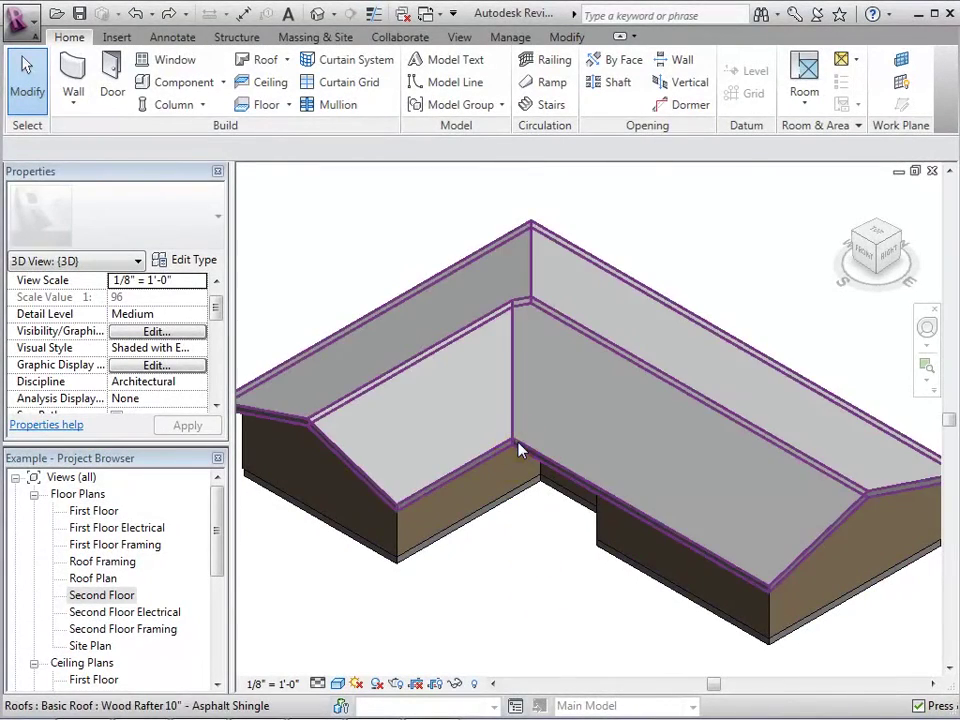
Set the inner eave line's overhang to 4' 0" and return to the 3D view.
{"action": "left_click", "coordinate": [508, 490]}
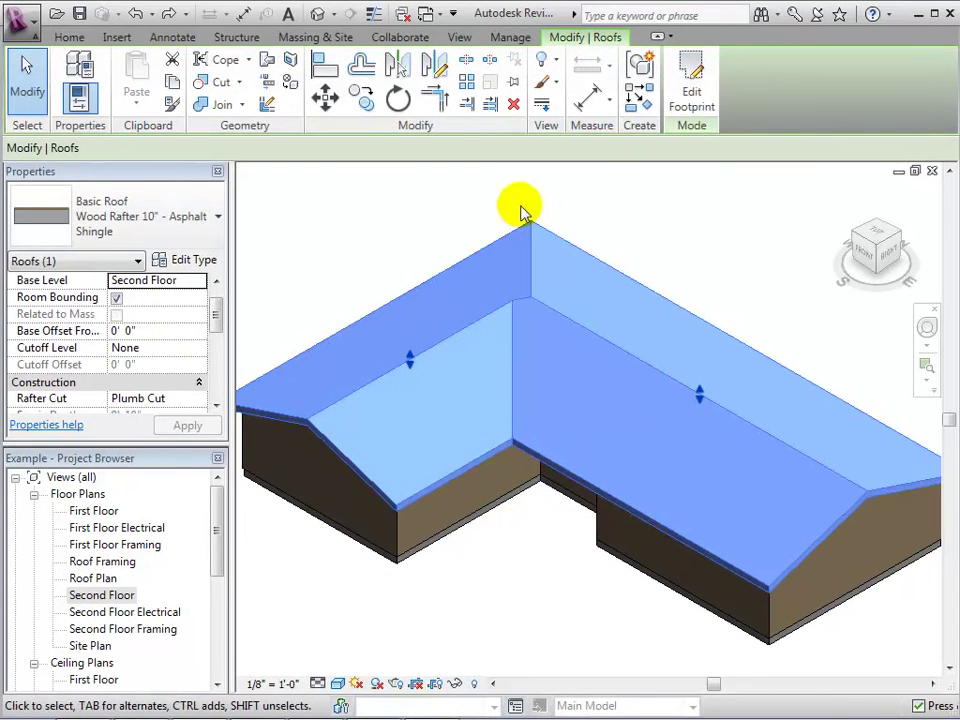
{"action": "left_click", "coordinate": [676, 88]}
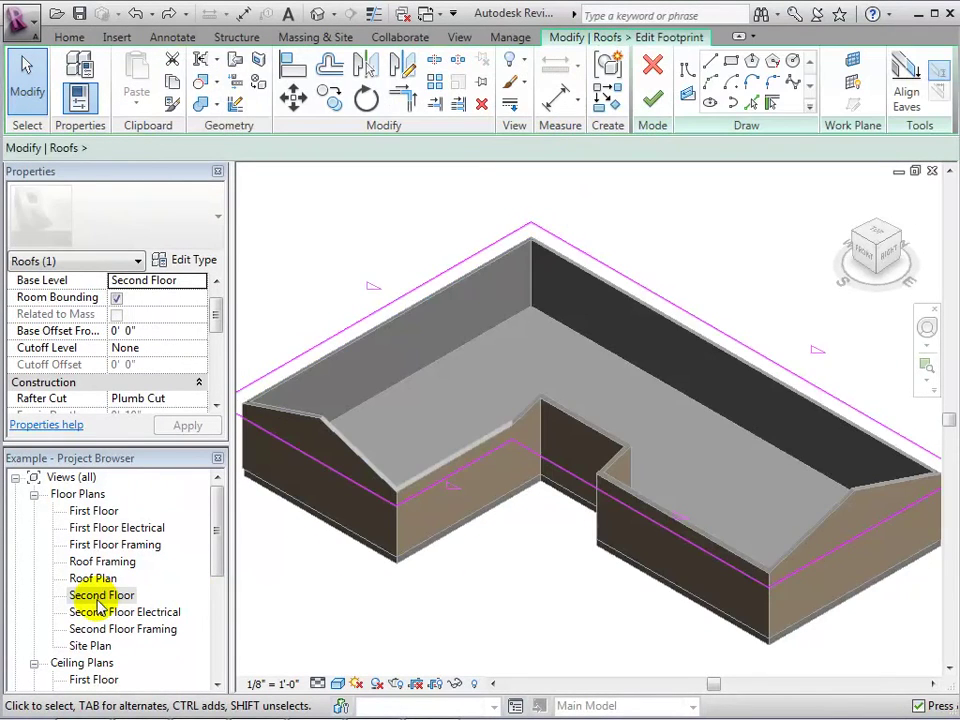
{"action": "double_click", "coordinate": [99, 598]}
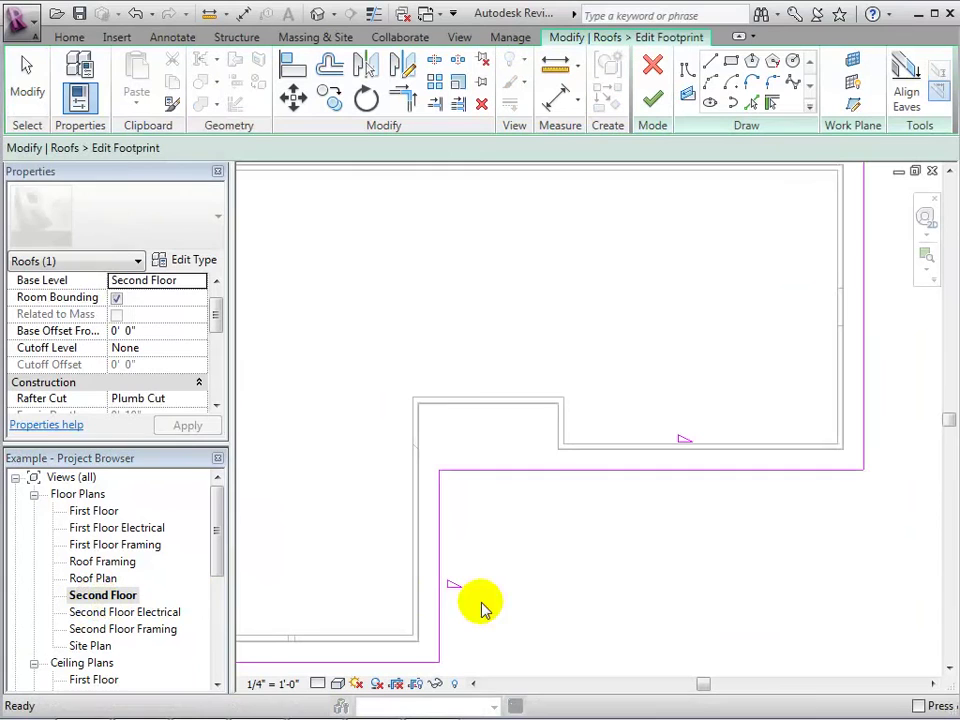
{"action": "left_click", "coordinate": [598, 471]}
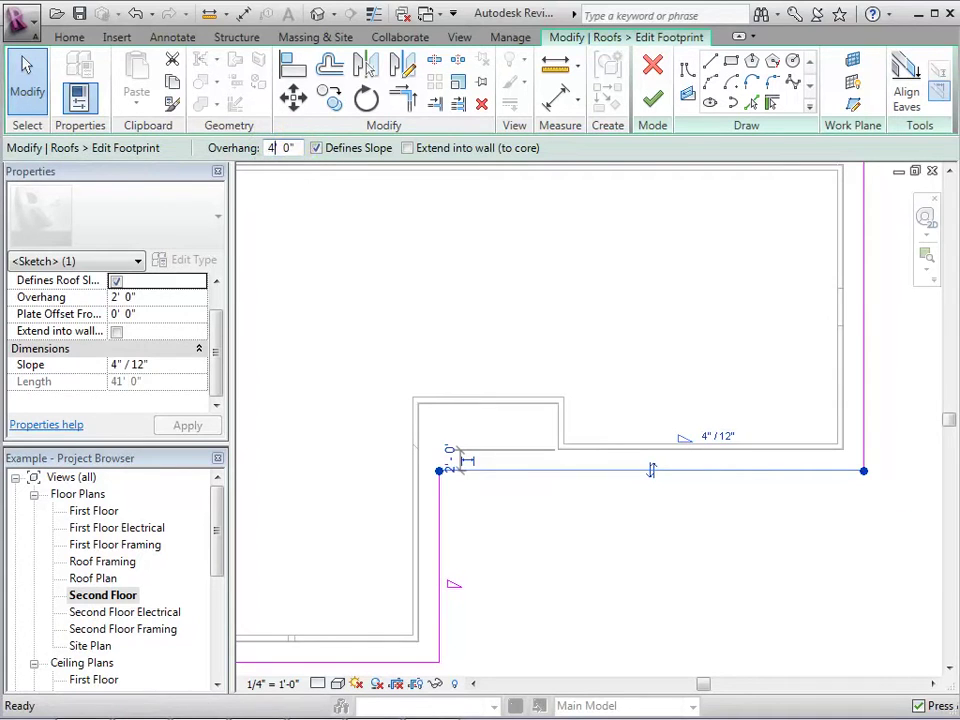
{"action": "key", "text": "Return"}
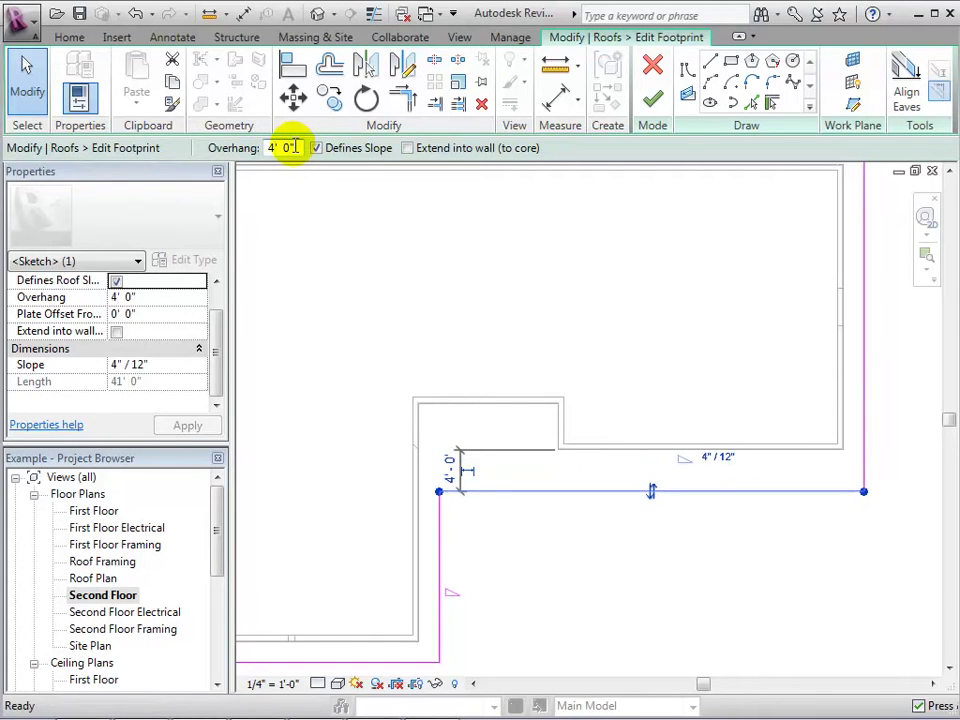
{"action": "left_click", "coordinate": [650, 104]}
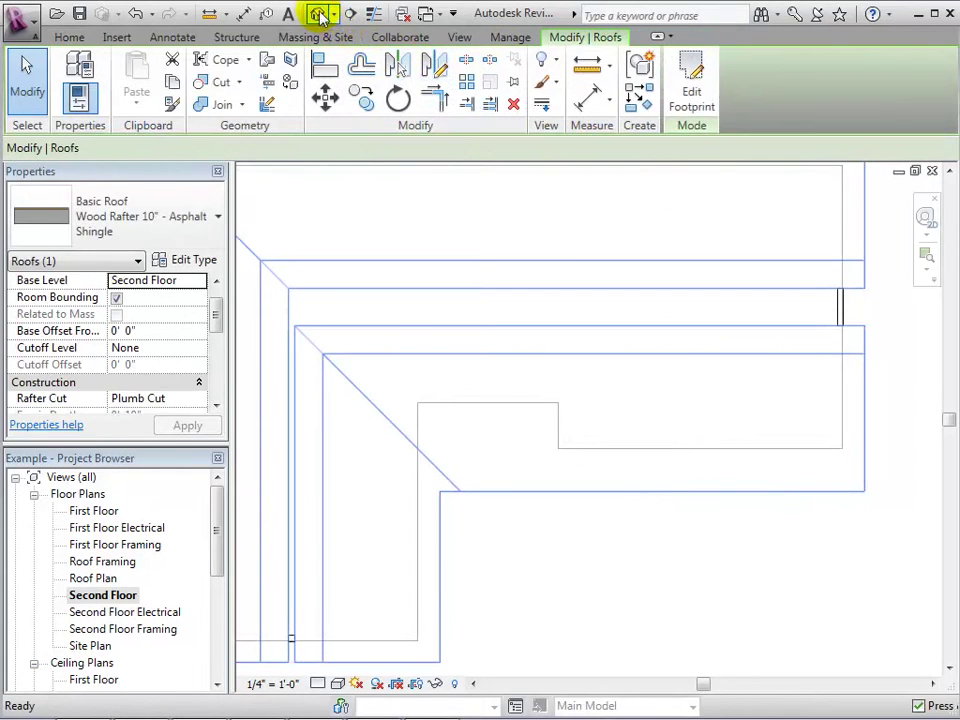
{"action": "left_click", "coordinate": [320, 14]}
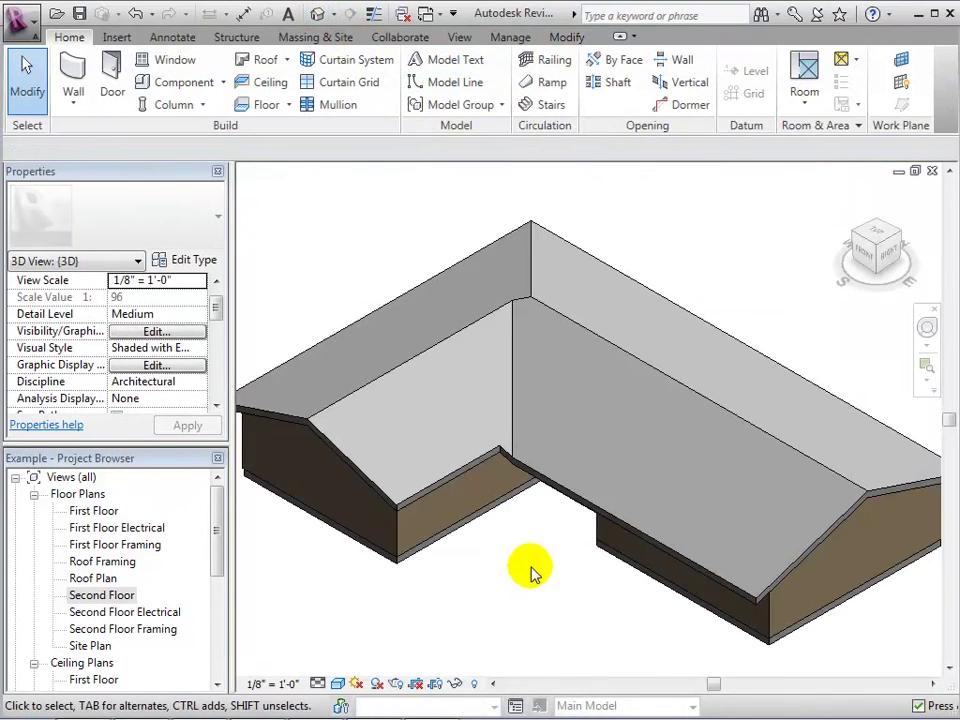
Align the inner-corner eave to the reference eave in the Second Floor footprint, then view 3D.
{"action": "scroll", "coordinate": [531, 560], "scroll_direction": "up", "scroll_amount": 3}
{"action": "scroll", "coordinate": [600, 460], "scroll_direction": "down", "scroll_amount": 1}
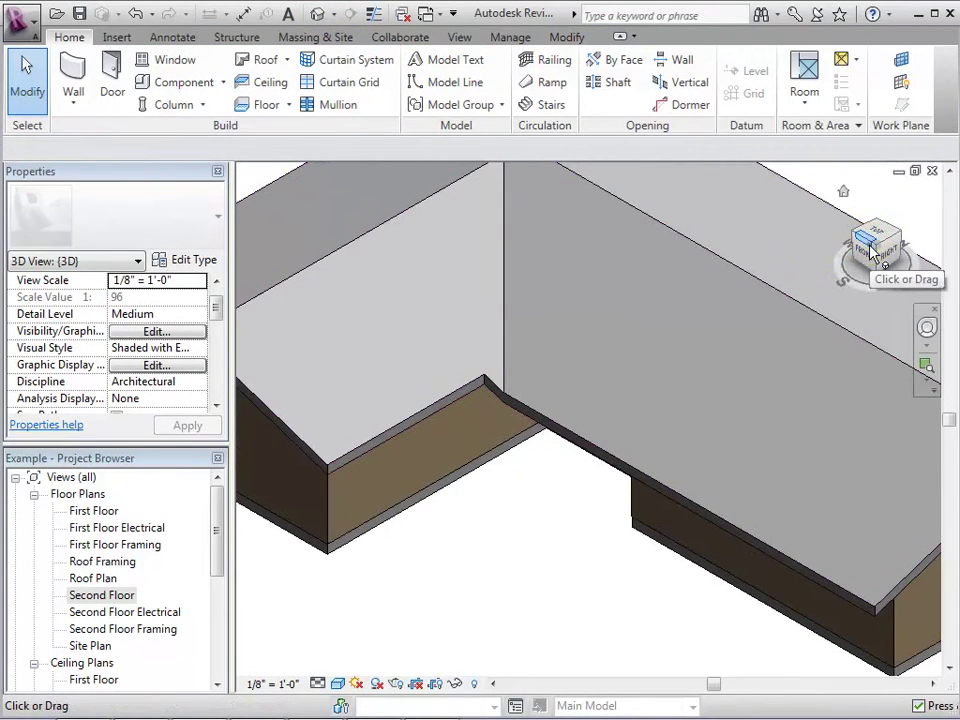
{"action": "mouse_move", "coordinate": [872, 253]}
{"action": "left_mouse_down"}
{"action": "mouse_move", "coordinate": [880, 240]}
{"action": "mouse_move", "coordinate": [904, 249]}
{"action": "mouse_move", "coordinate": [876, 238]}
{"action": "mouse_move", "coordinate": [868, 257]}
{"action": "left_mouse_up"}
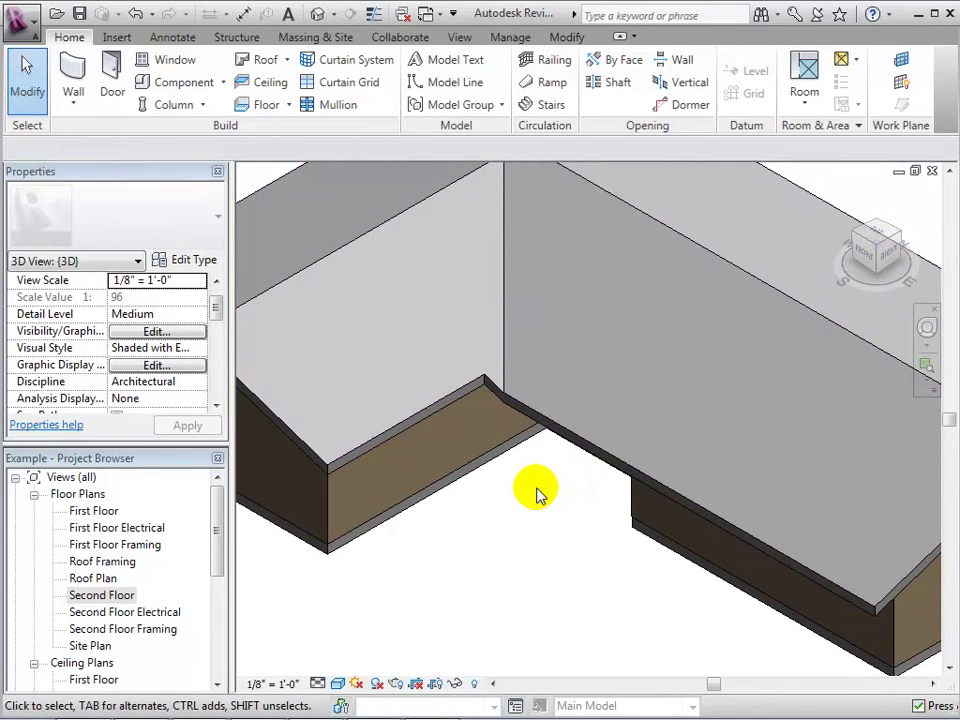
{"action": "left_click", "coordinate": [585, 447]}
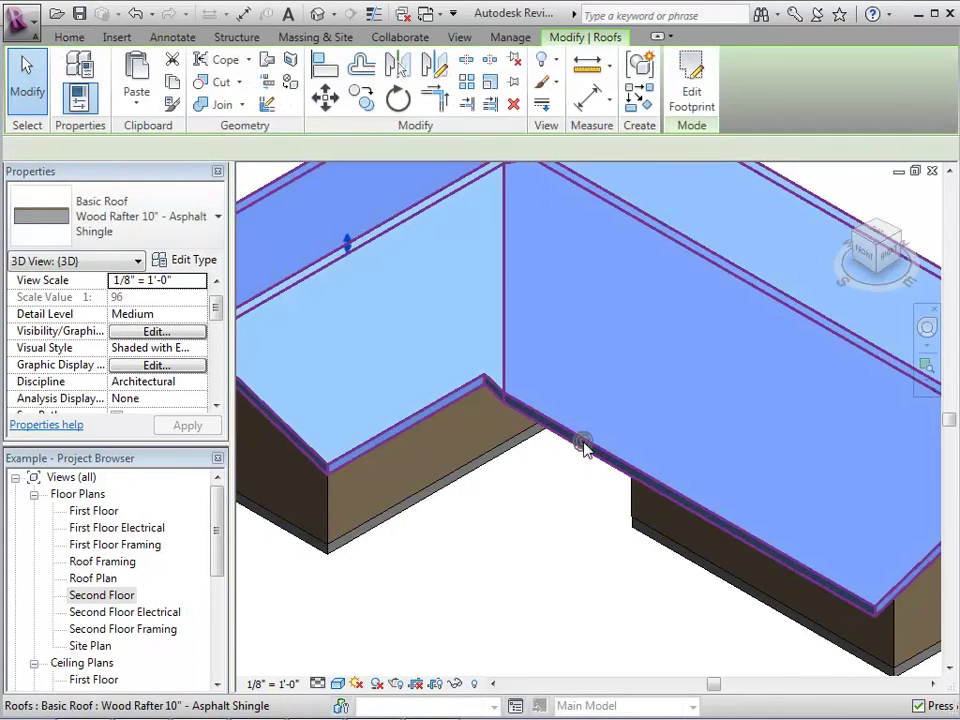
{"action": "left_click", "coordinate": [689, 97]}
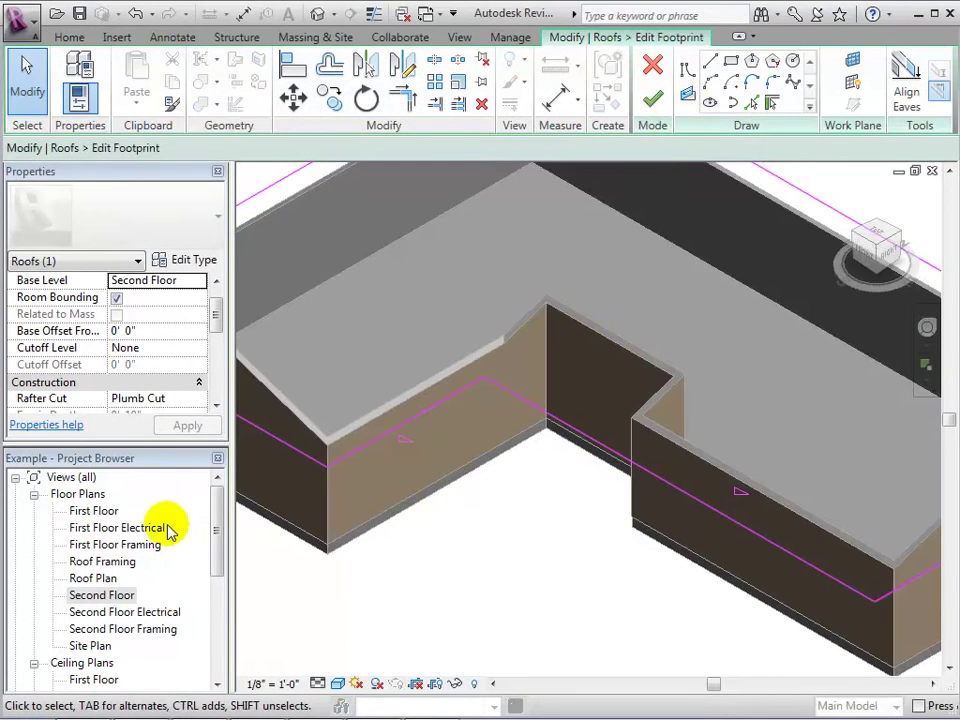
{"action": "double_click", "coordinate": [95, 598]}
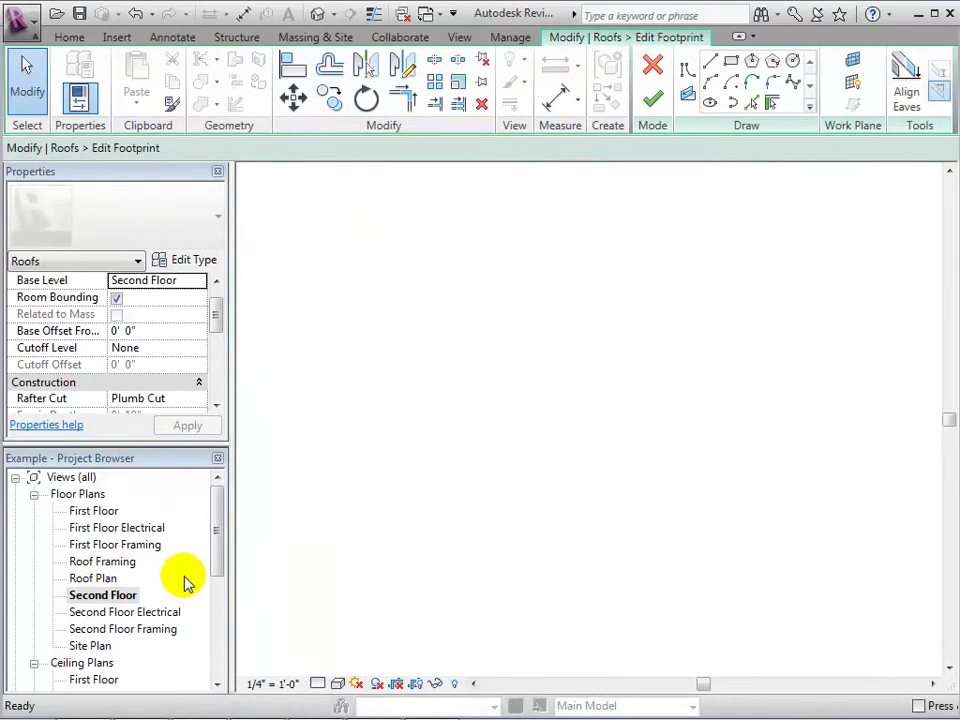
{"action": "left_click", "coordinate": [907, 97]}
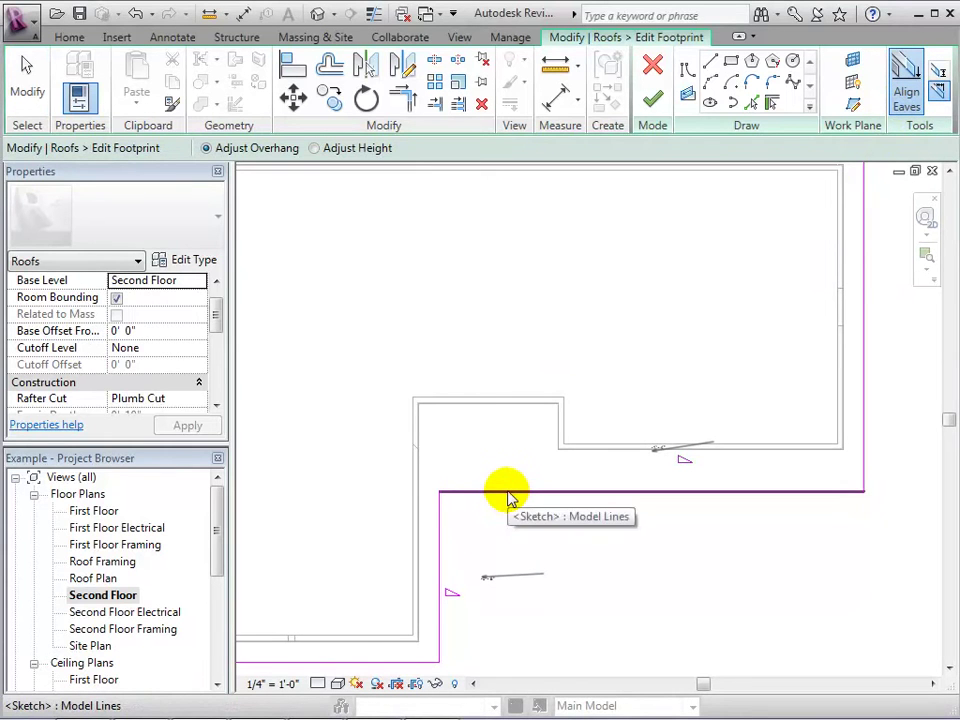
{"action": "left_click", "coordinate": [443, 557]}
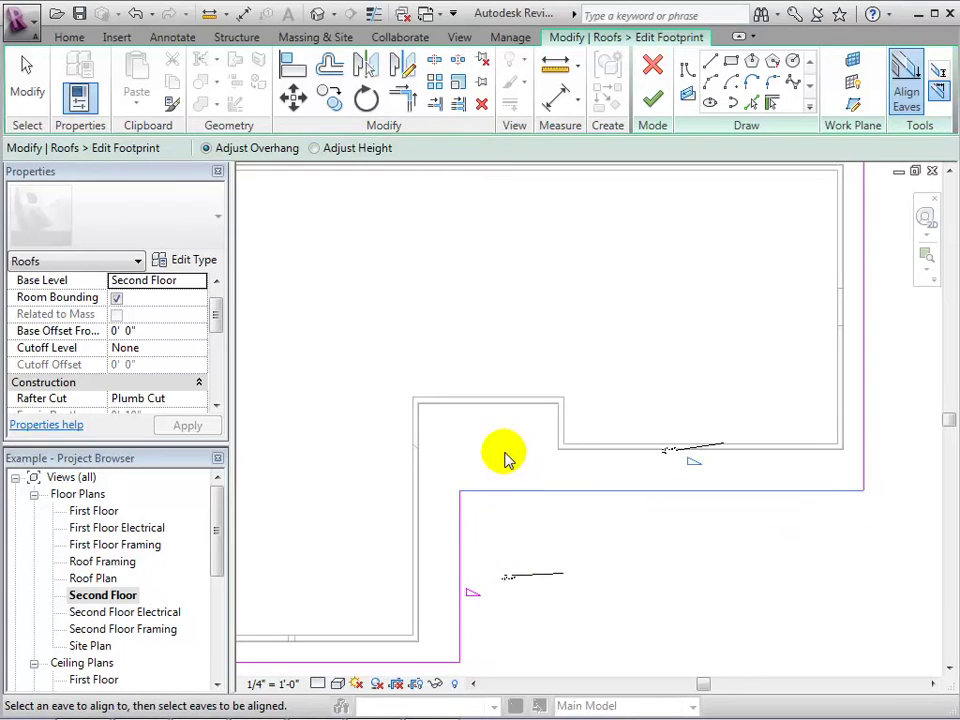
{"action": "left_click", "coordinate": [652, 98]}
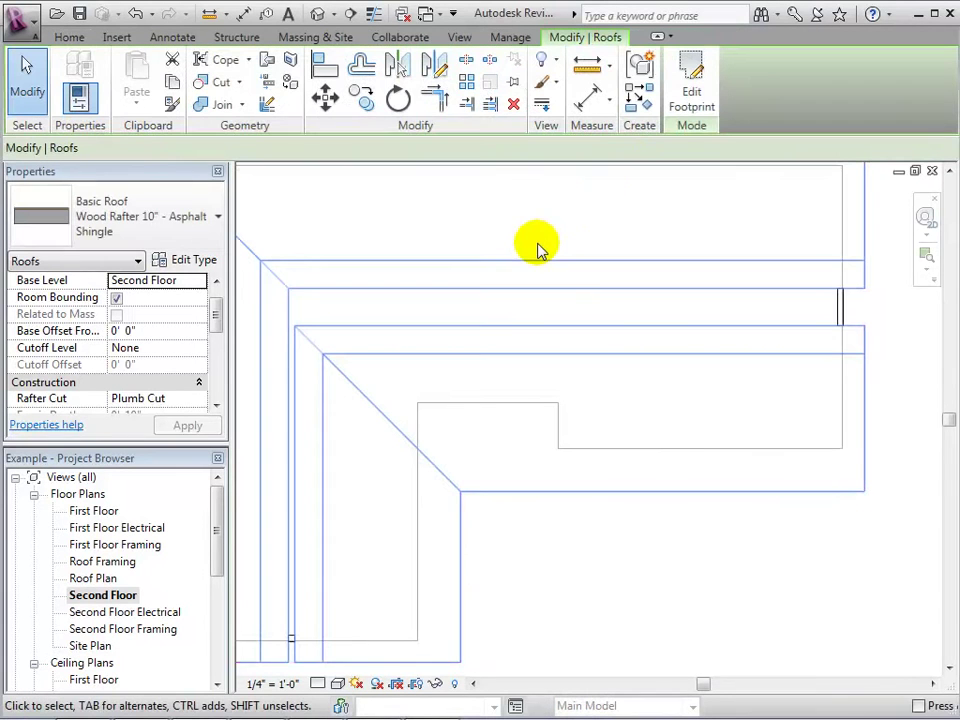
{"action": "left_click", "coordinate": [320, 17]}
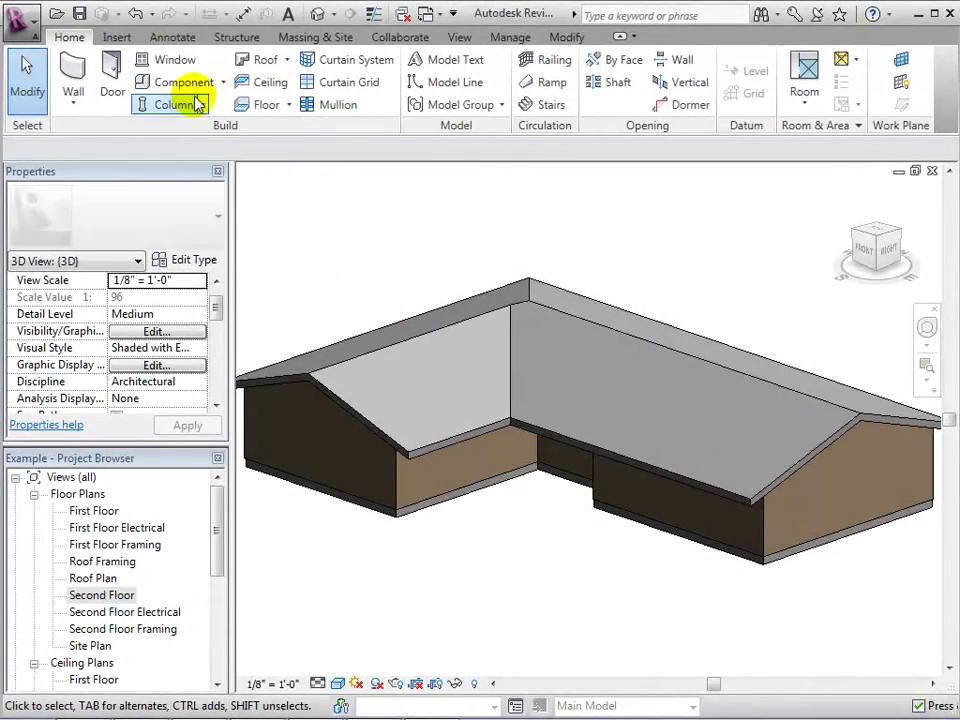
Add roof gutters along two inner roof edges.
{"action": "left_click", "coordinate": [287, 61]}
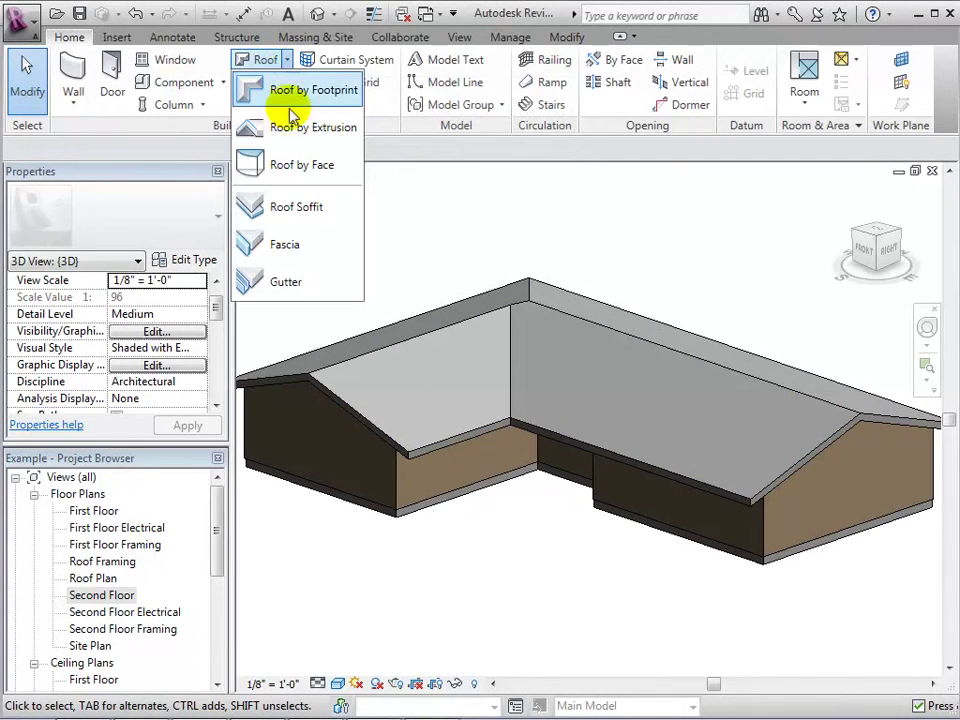
{"action": "left_click", "coordinate": [300, 282]}
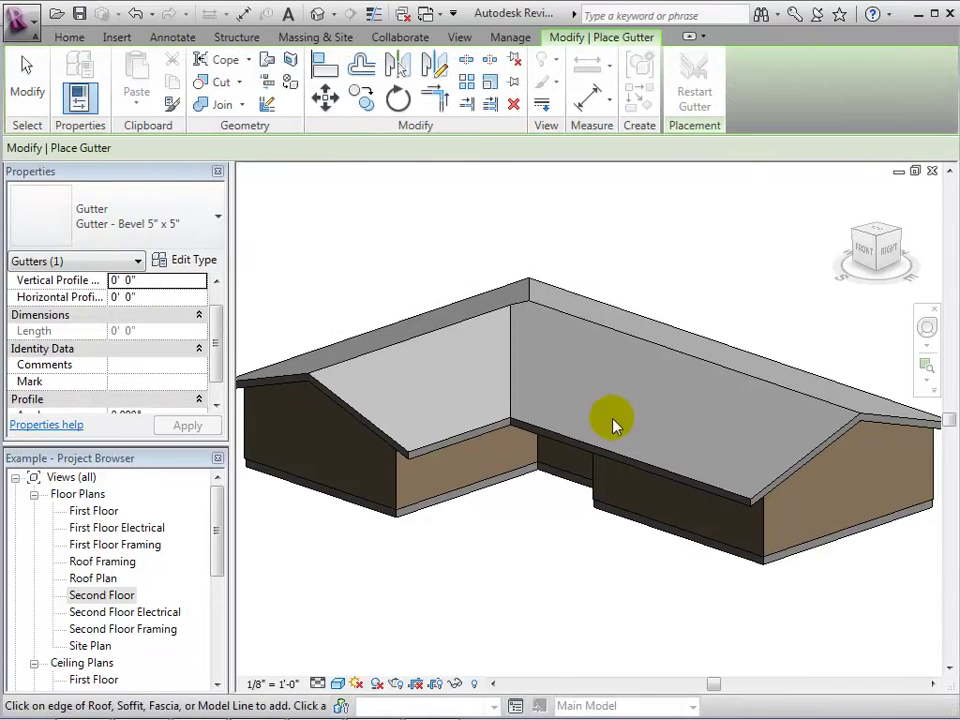
{"action": "left_click", "coordinate": [466, 437]}
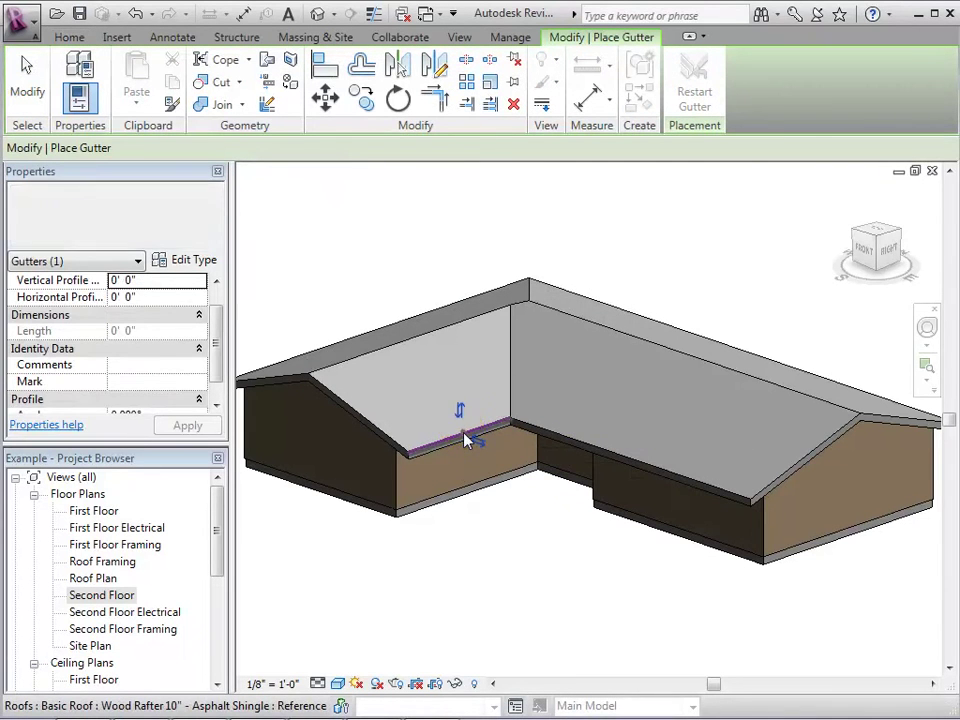
{"action": "left_click", "coordinate": [593, 443]}
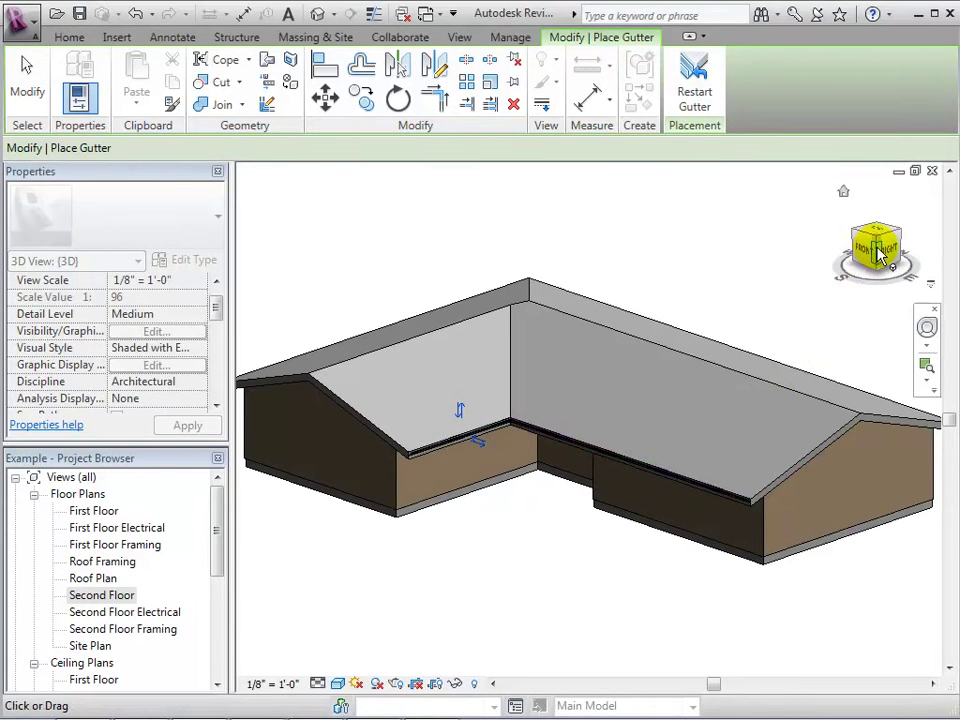
Orbit and pan the 3D view to inspect the gutter, then select the roof.
{"action": "left_click_drag", "start_coordinate": [880, 255], "coordinate": [815, 260]}
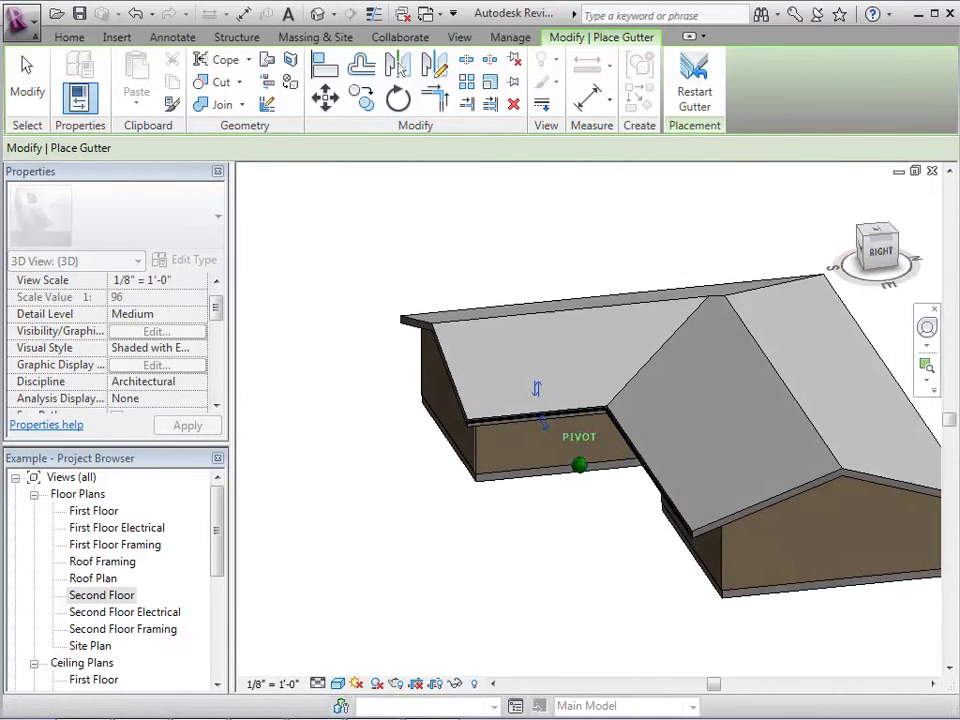
{"action": "scroll", "coordinate": [710, 522], "scroll_direction": "up", "scroll_amount": 8}
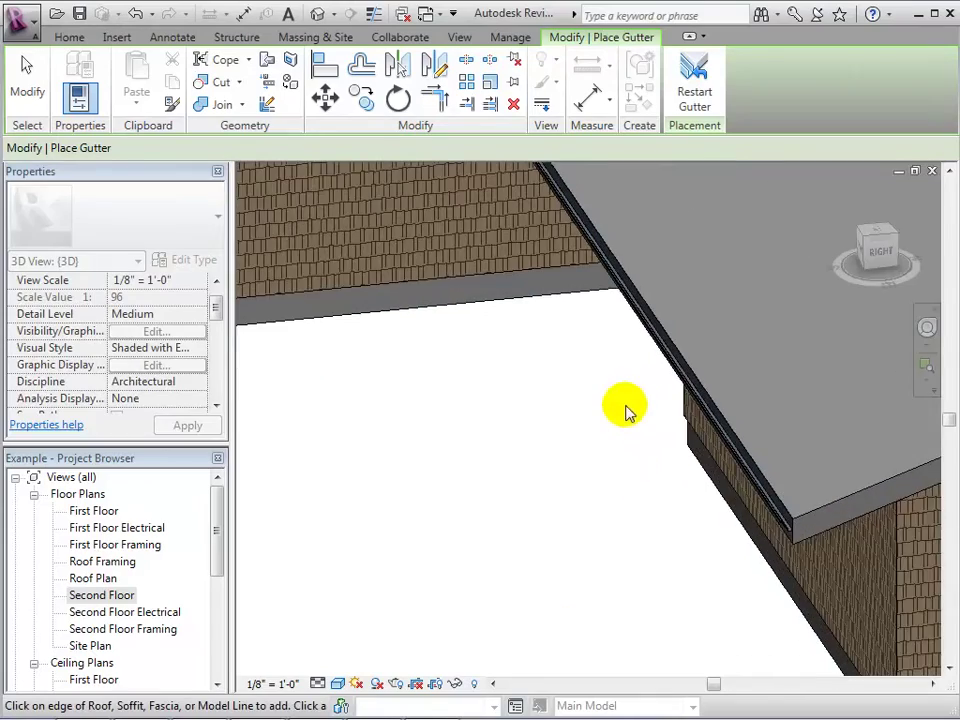
{"action": "middle_click_drag", "start_coordinate": [614, 492], "coordinate": [590, 510]}
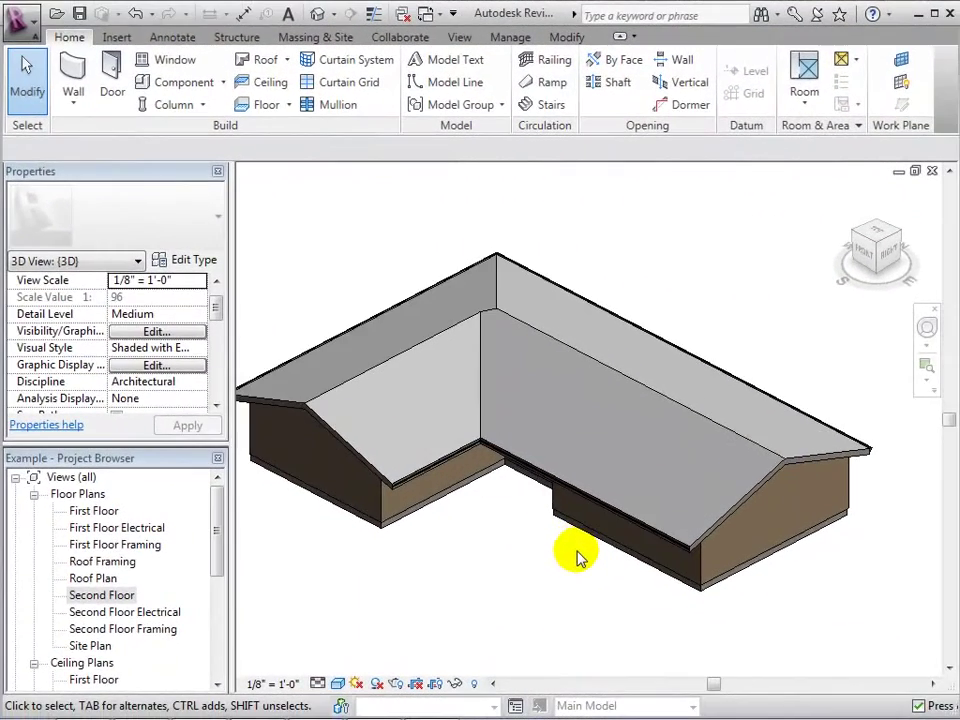
{"action": "middle_click_drag", "start_coordinate": [800, 620], "coordinate": [829, 616]}
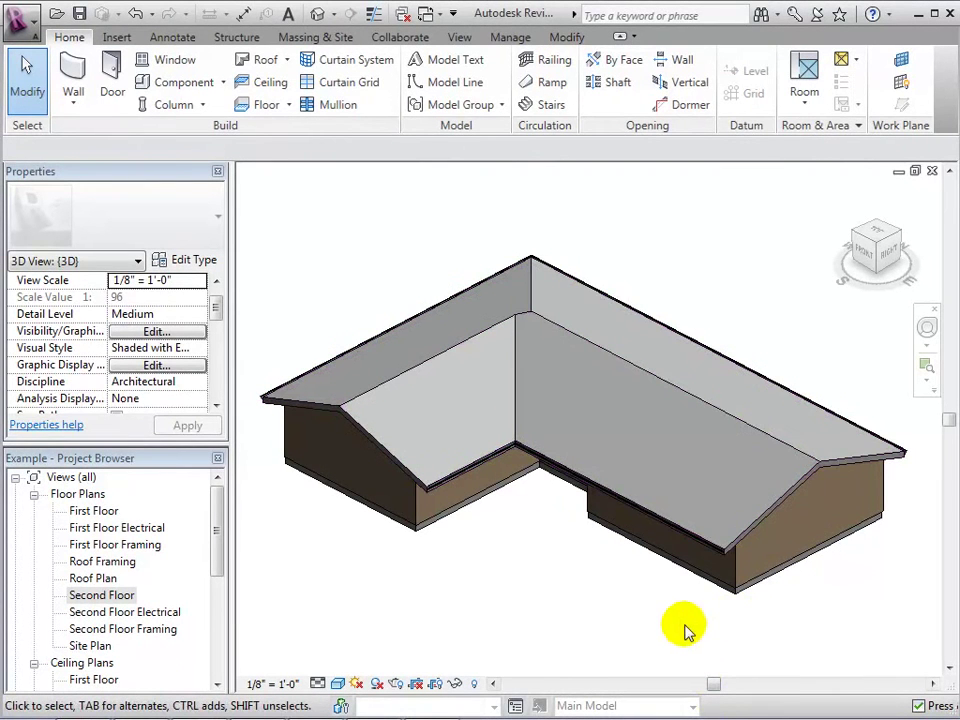
{"action": "left_click", "coordinate": [756, 522]}
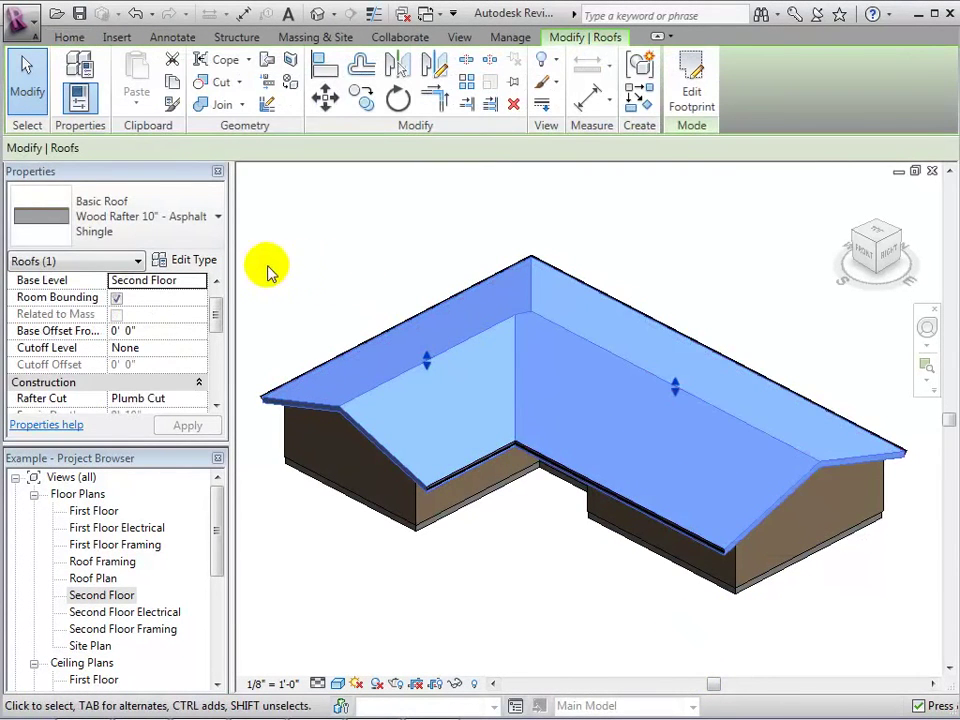
Duplicate the current roof type as 'Spanish Tile' and open its Structure layer assembly.
{"action": "left_click", "coordinate": [205, 260]}
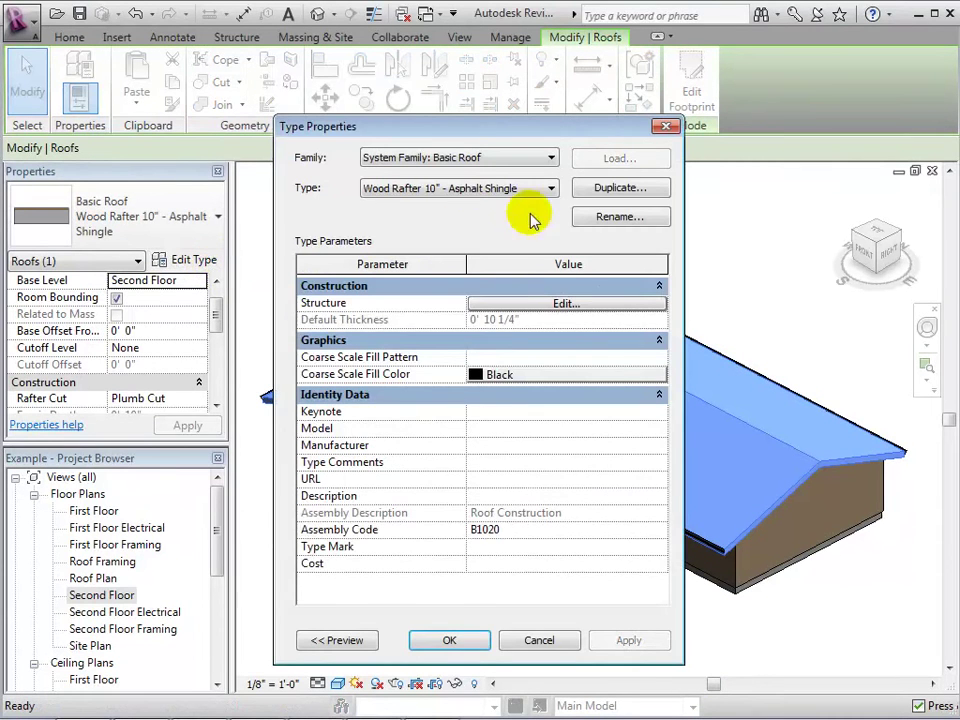
{"action": "left_click", "coordinate": [604, 193]}
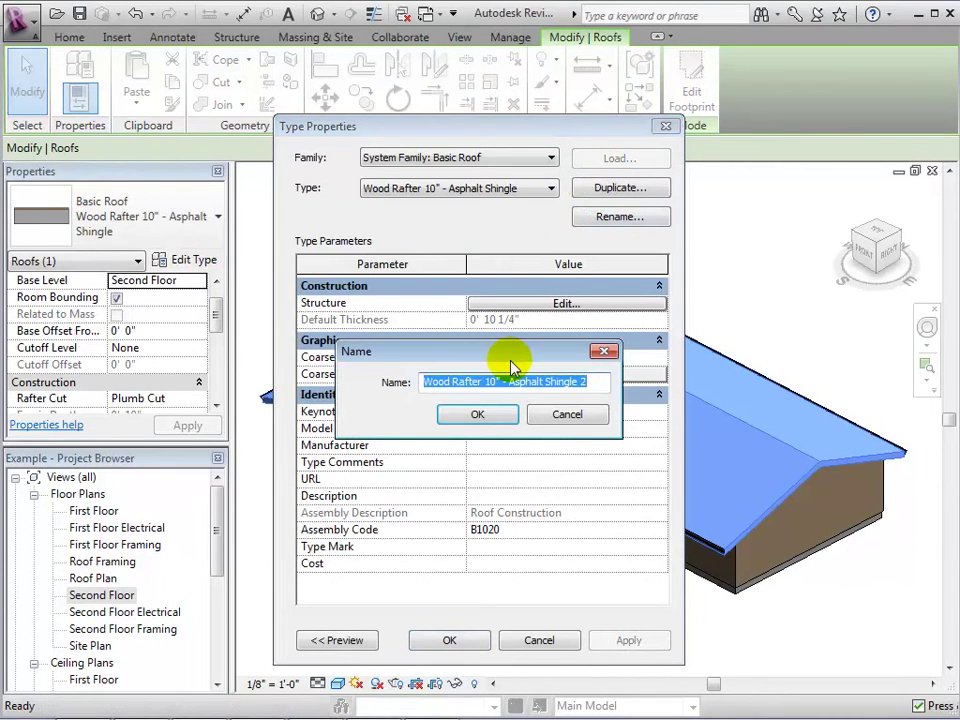
{"action": "type", "text": "Spanish Tile"}
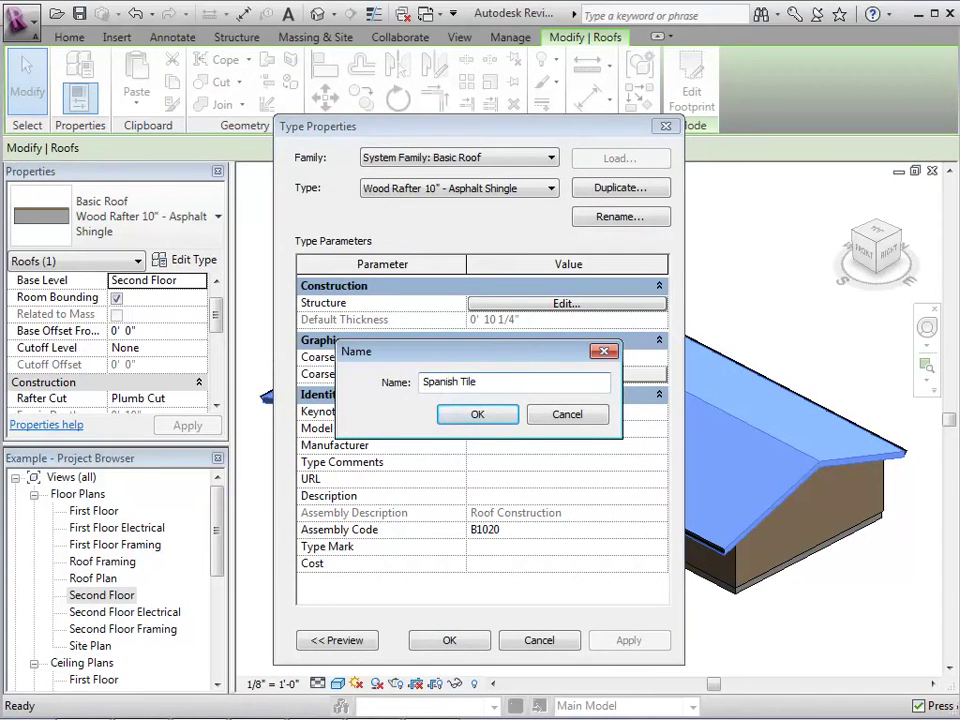
{"action": "left_click", "coordinate": [491, 411]}
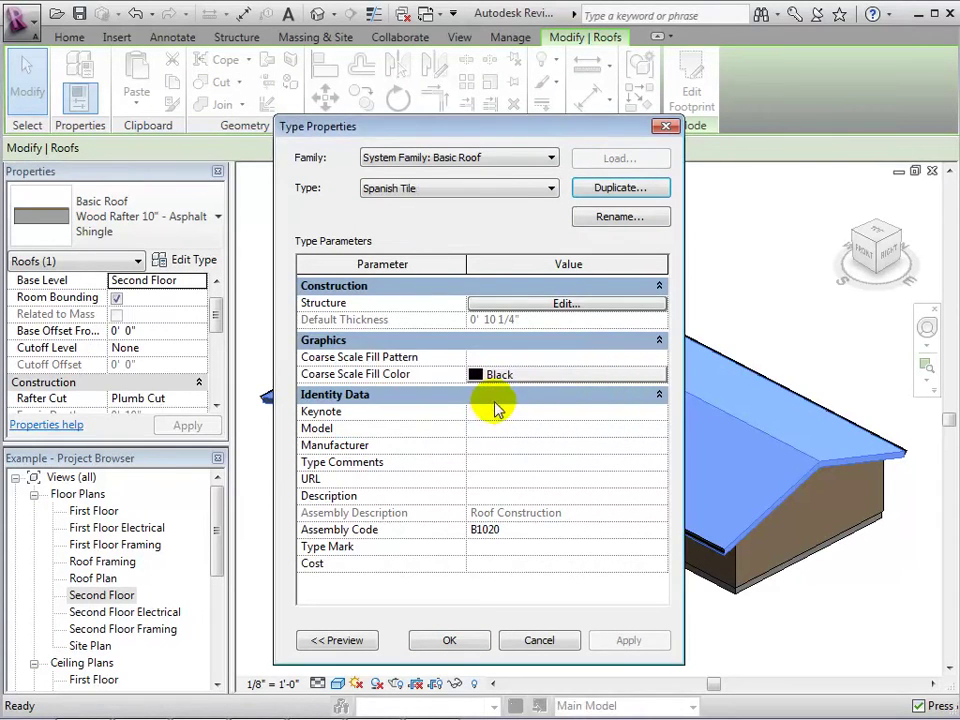
{"action": "left_click", "coordinate": [570, 302]}
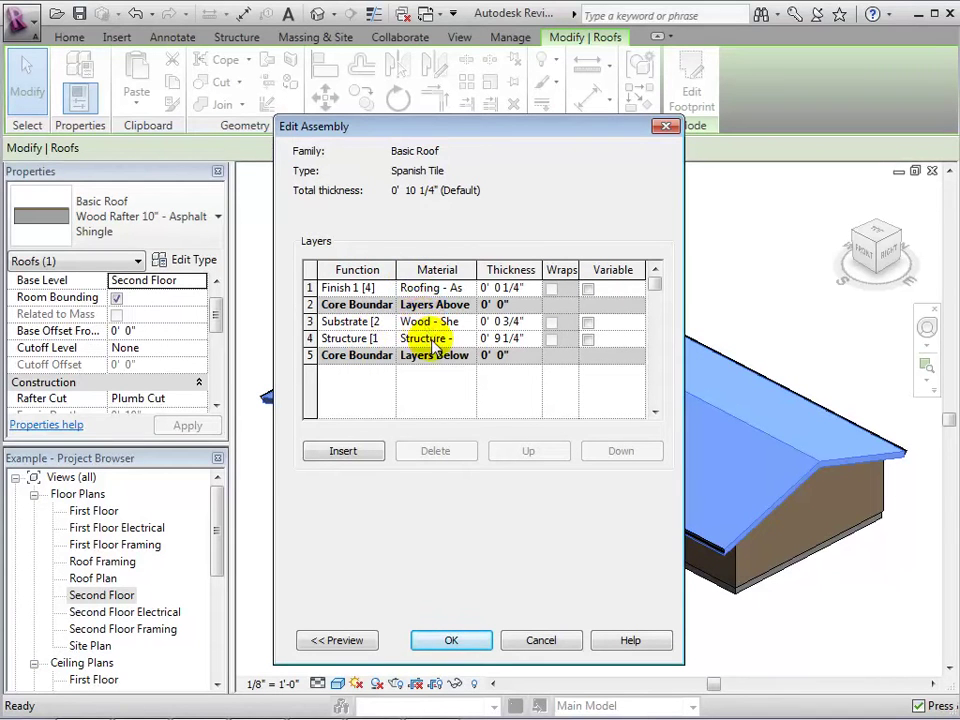
For the roof's top Finish layer, duplicate the Tile material as 'Spanish Tile'.
{"action": "left_click", "coordinate": [443, 287]}
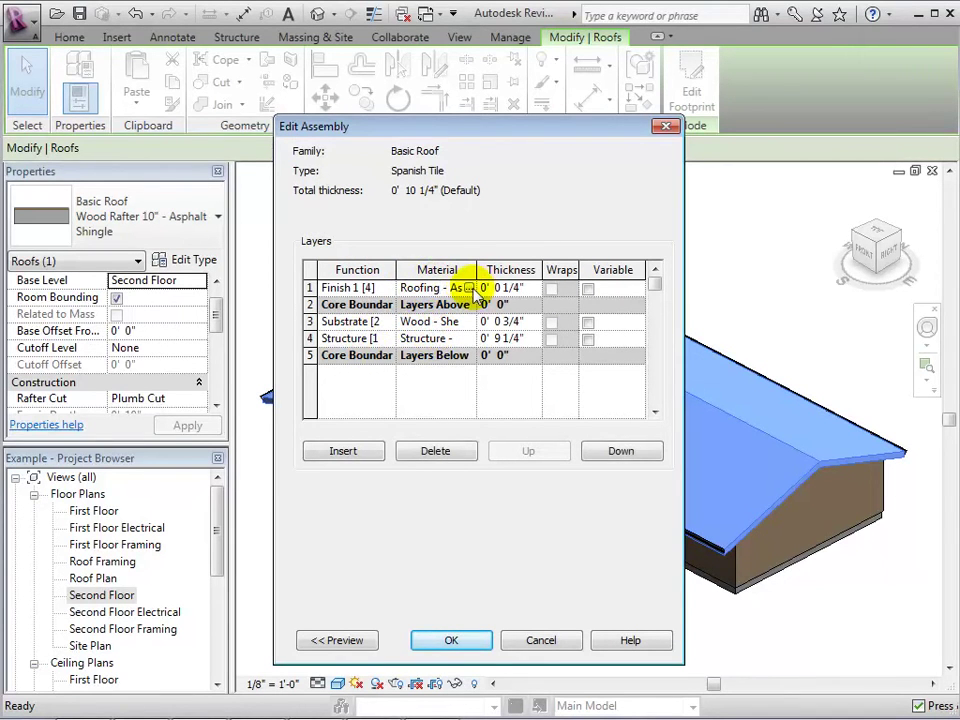
{"action": "left_click", "coordinate": [468, 288]}
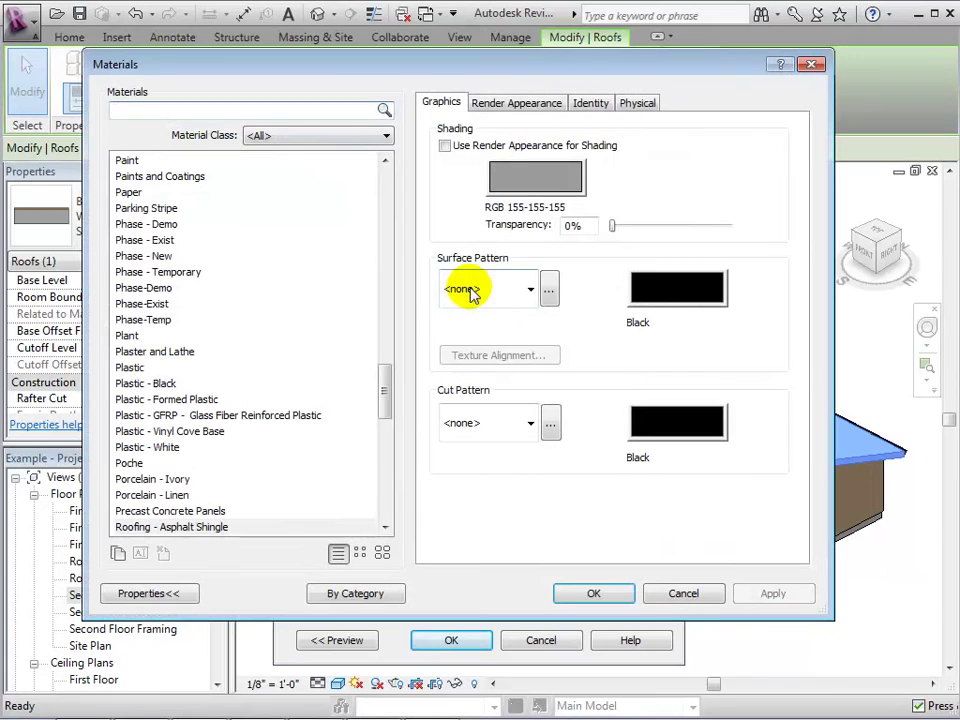
{"action": "left_click_drag", "start_coordinate": [386, 400], "coordinate": [380, 478]}
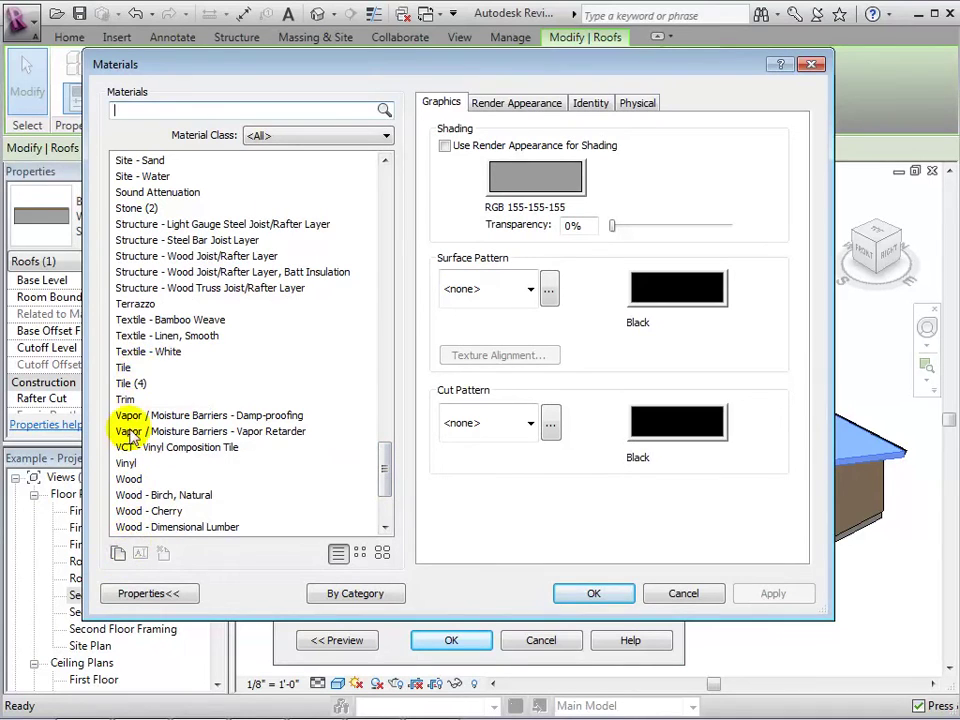
{"action": "left_click", "coordinate": [128, 367]}
{"action": "left_click", "coordinate": [118, 554]}
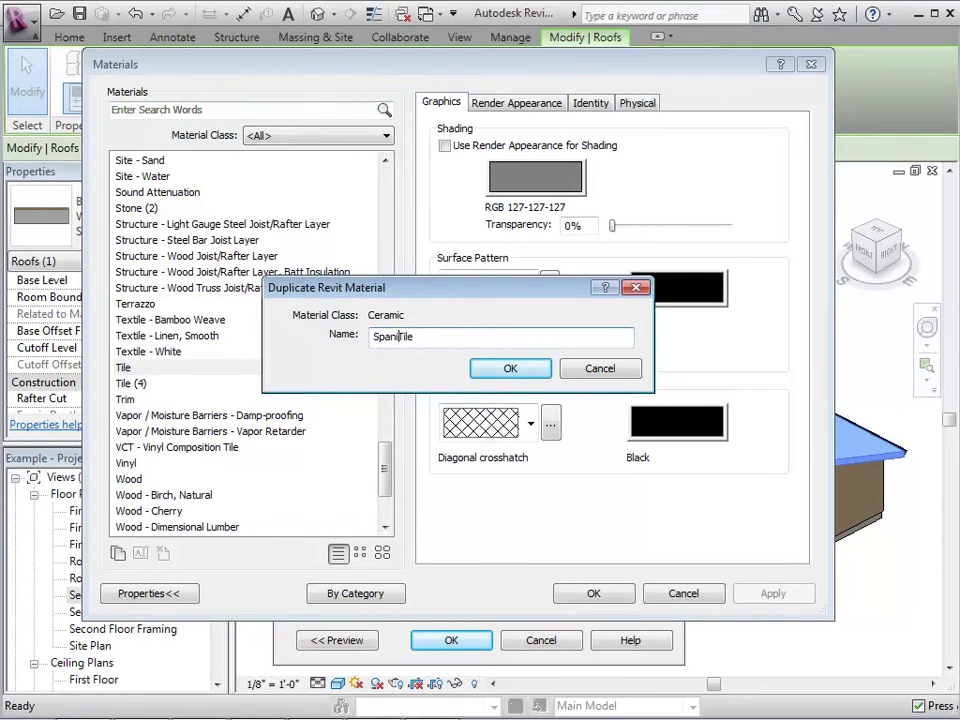
{"action": "left_click", "coordinate": [493, 370]}
{"action": "left_click", "coordinate": [165, 210]}
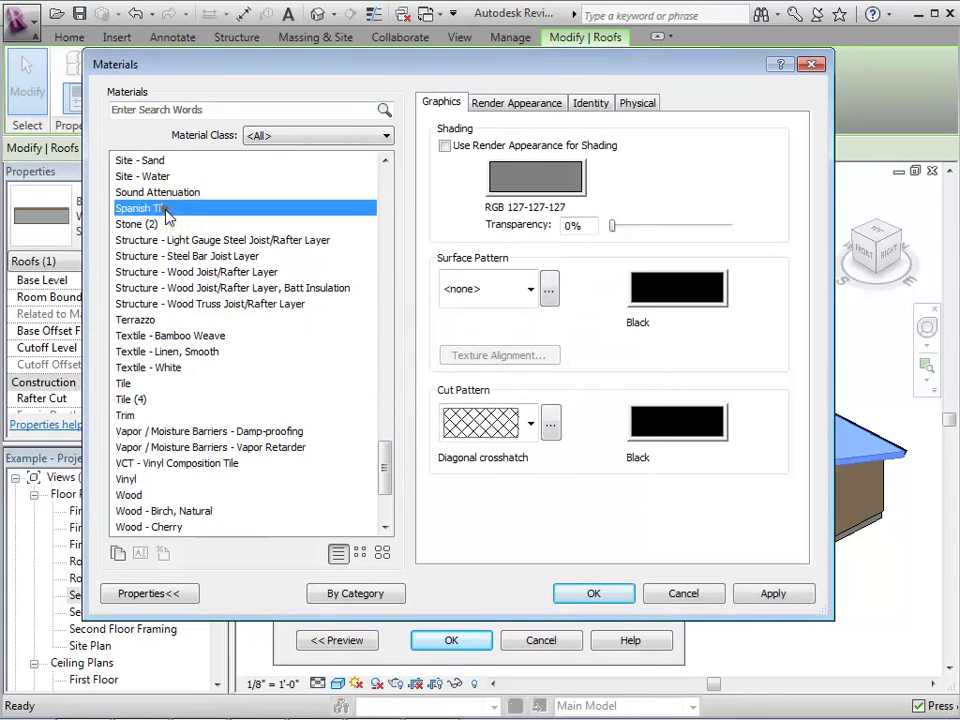
Give Spanish Tile a 12" Tile surface pattern and dark red RGB 145-0-0 shading, then confirm.
{"action": "left_click", "coordinate": [530, 290]}
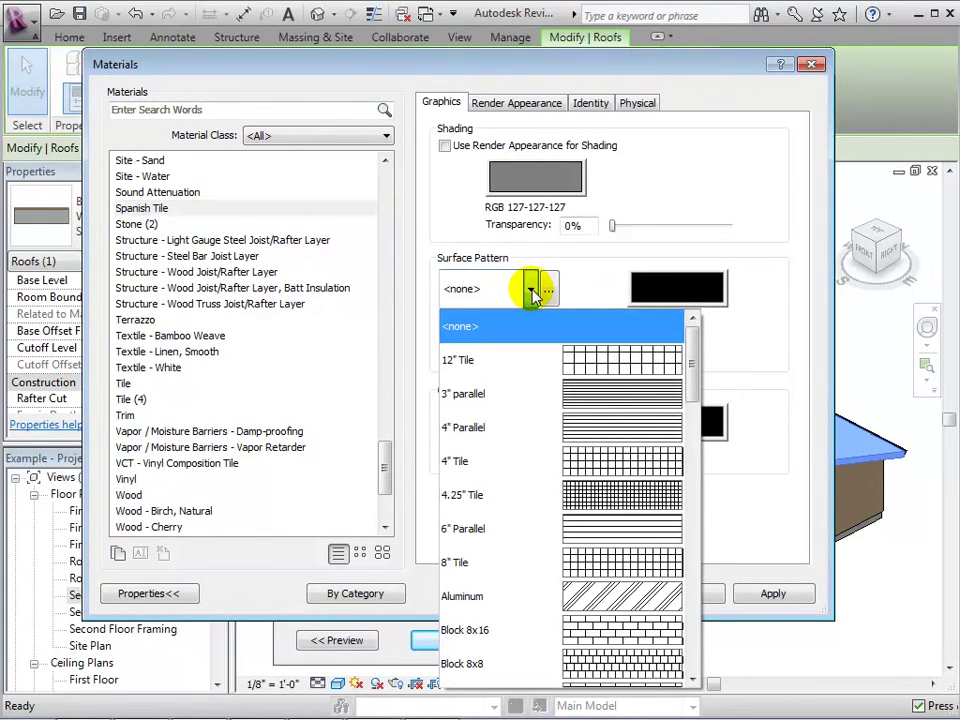
{"action": "left_click", "coordinate": [598, 360]}
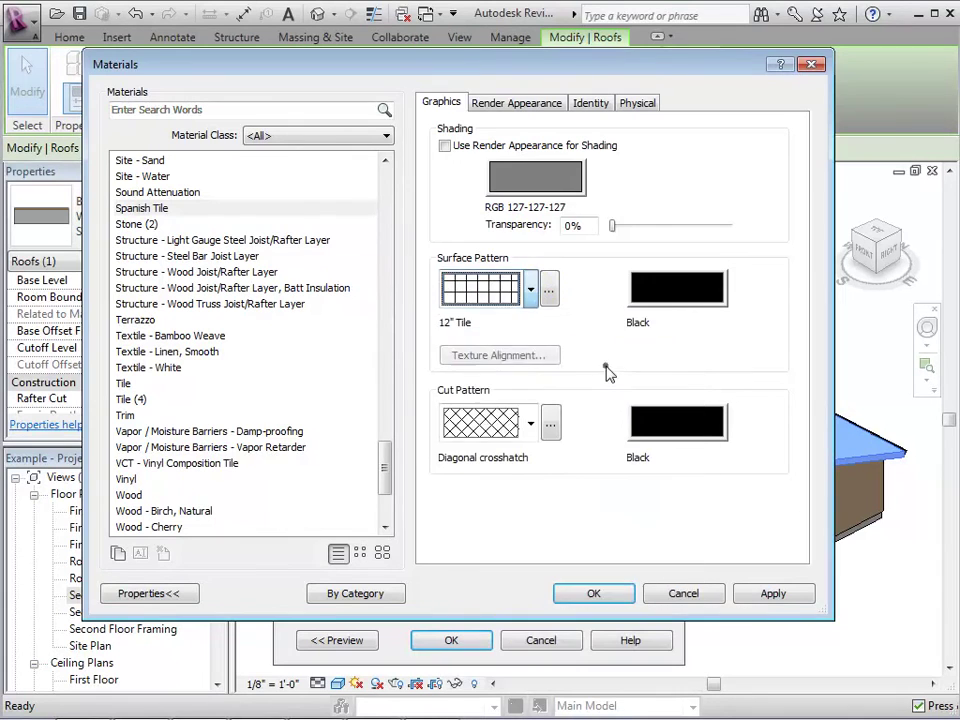
{"action": "left_click", "coordinate": [534, 182]}
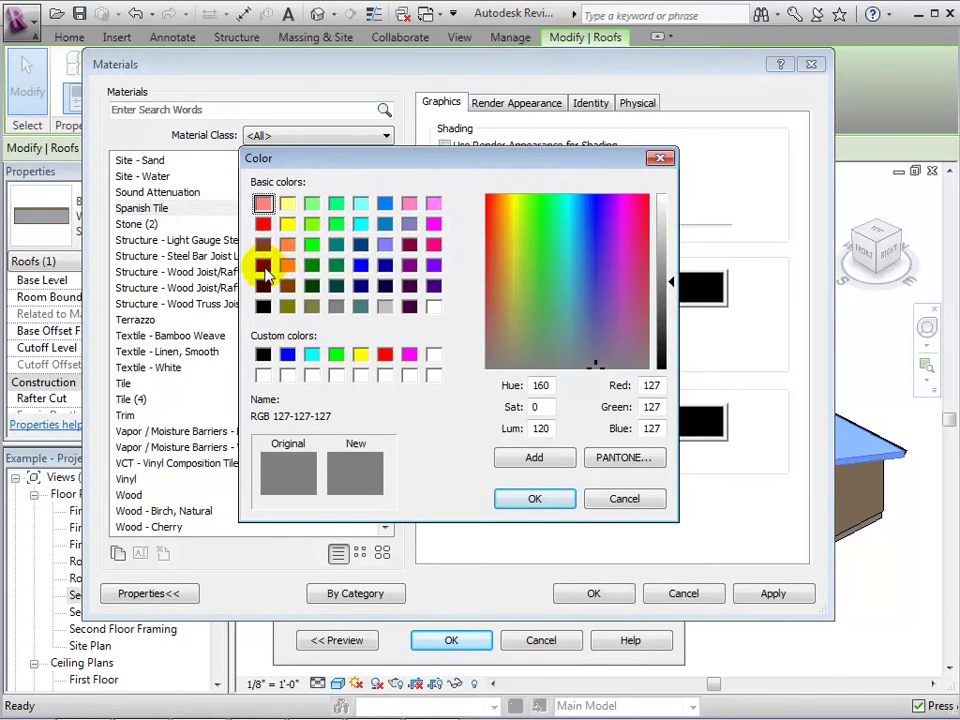
{"action": "left_click", "coordinate": [263, 265]}
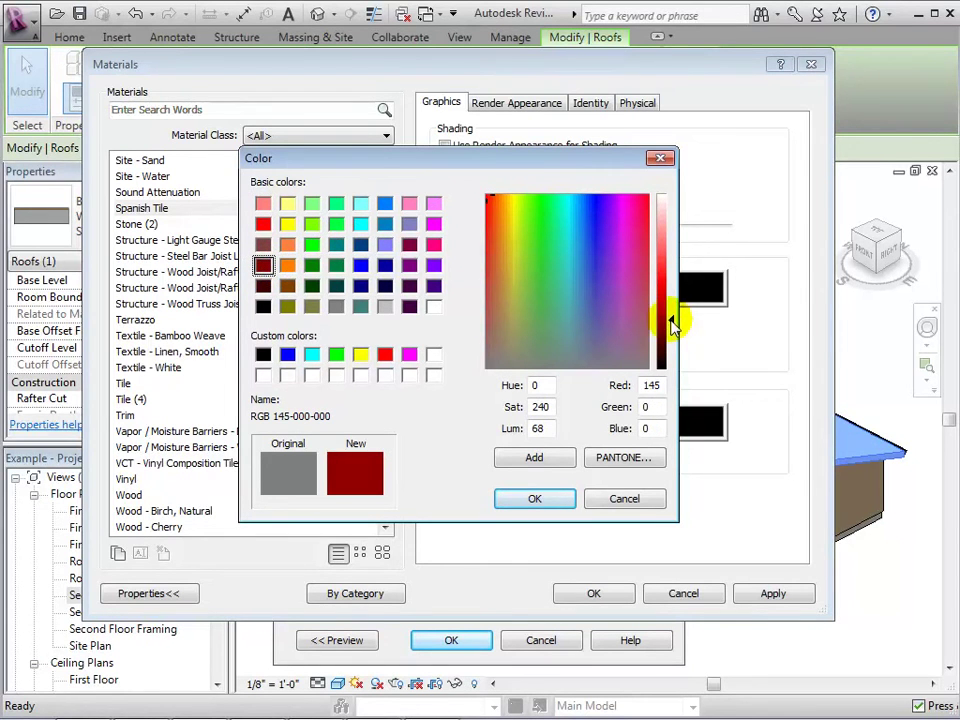
{"action": "left_click", "coordinate": [535, 499]}
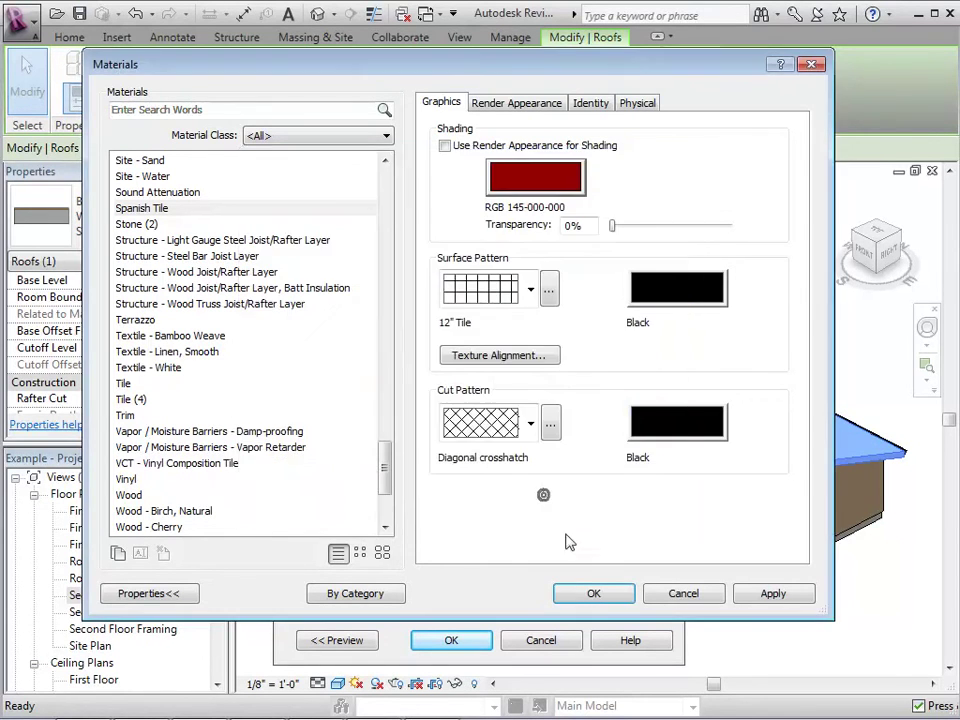
{"action": "left_click", "coordinate": [594, 593]}
{"action": "left_click", "coordinate": [476, 641]}
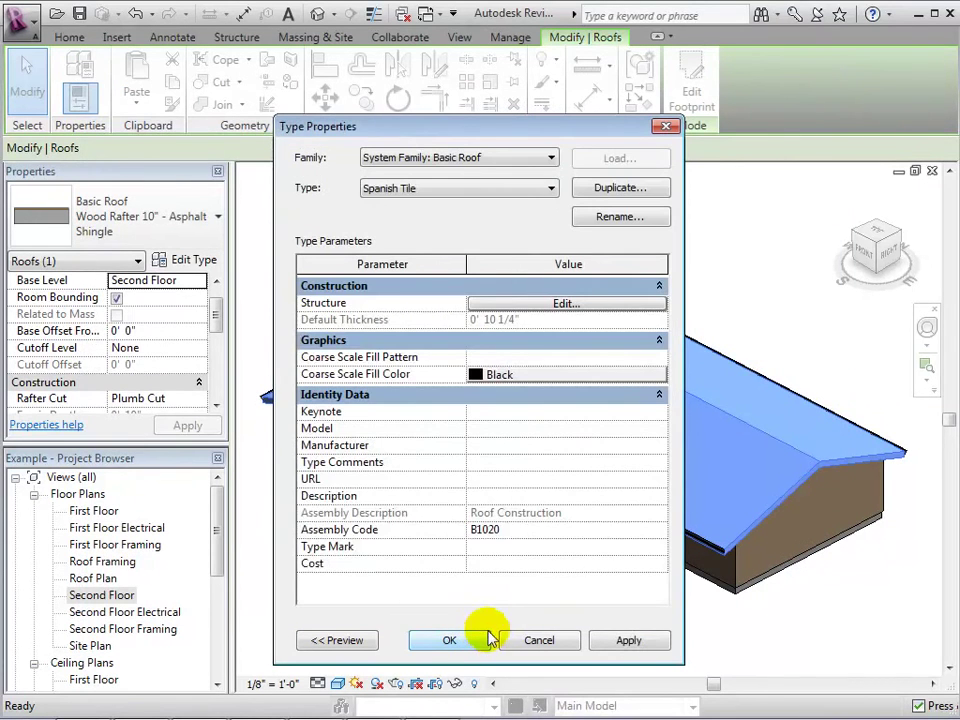
{"action": "left_click", "coordinate": [485, 640]}
Deselect the roof to see its red finish, then view Project2's U-shaped walls in 3D.
{"action": "left_click", "coordinate": [561, 600]}
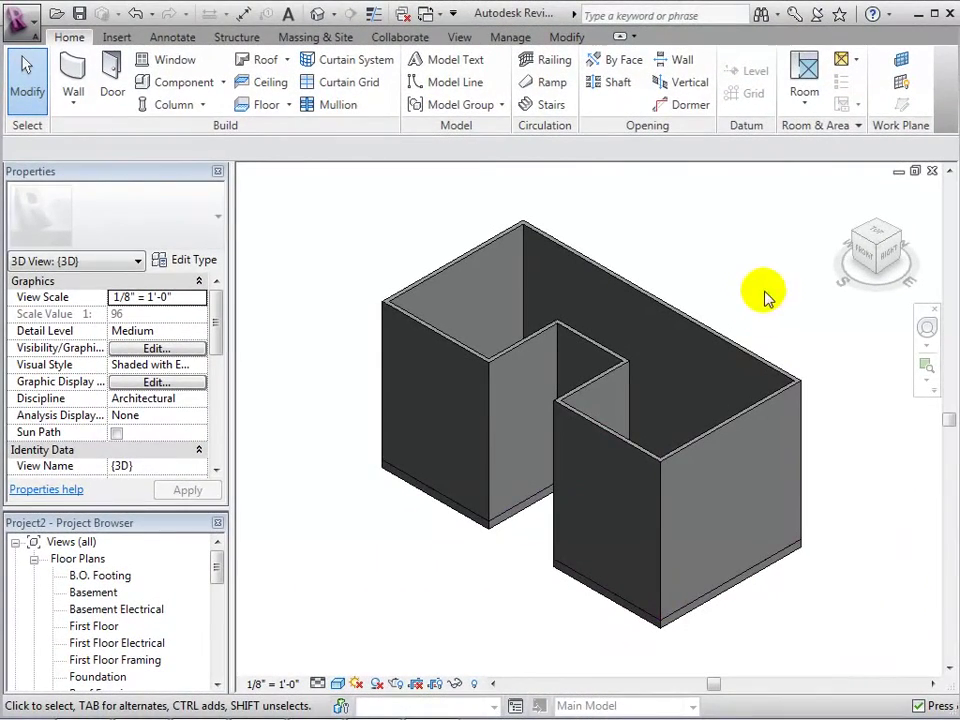
{"action": "mouse_move", "coordinate": [885, 235]}
{"action": "left_mouse_down"}
{"action": "mouse_move", "coordinate": [864, 231]}
{"action": "mouse_move", "coordinate": [853, 242]}
{"action": "mouse_move", "coordinate": [870, 227]}
{"action": "mouse_move", "coordinate": [882, 233]}
{"action": "left_mouse_up"}
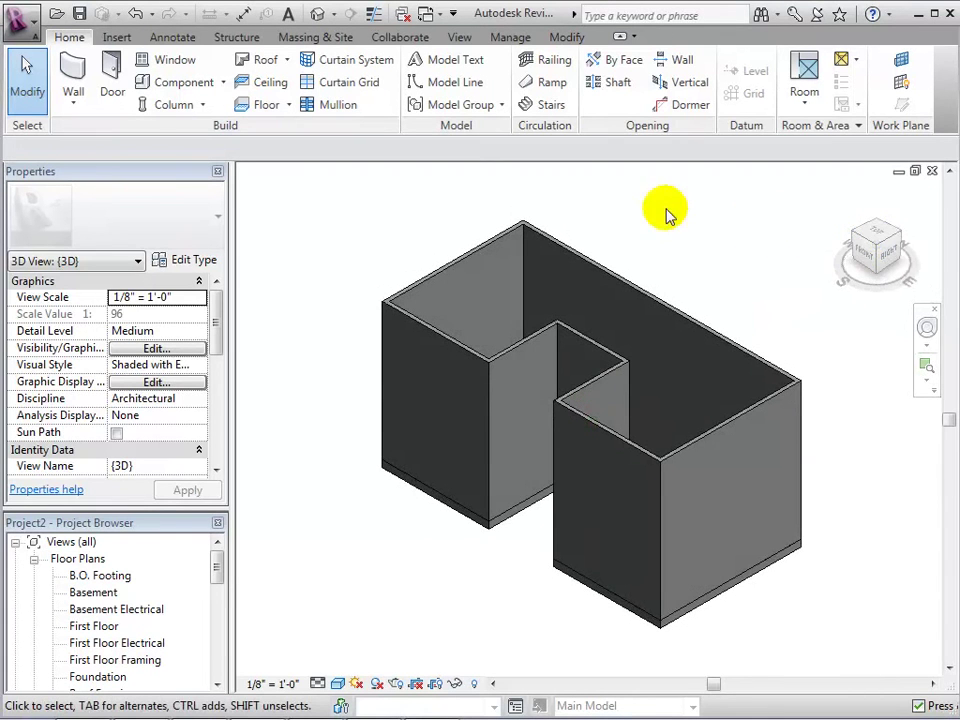
{"action": "left_click_drag", "start_coordinate": [222, 563], "coordinate": [216, 641]}
Draw a vertical reference plane to the right of the building in the South elevation.
{"action": "double_click", "coordinate": [80, 627]}
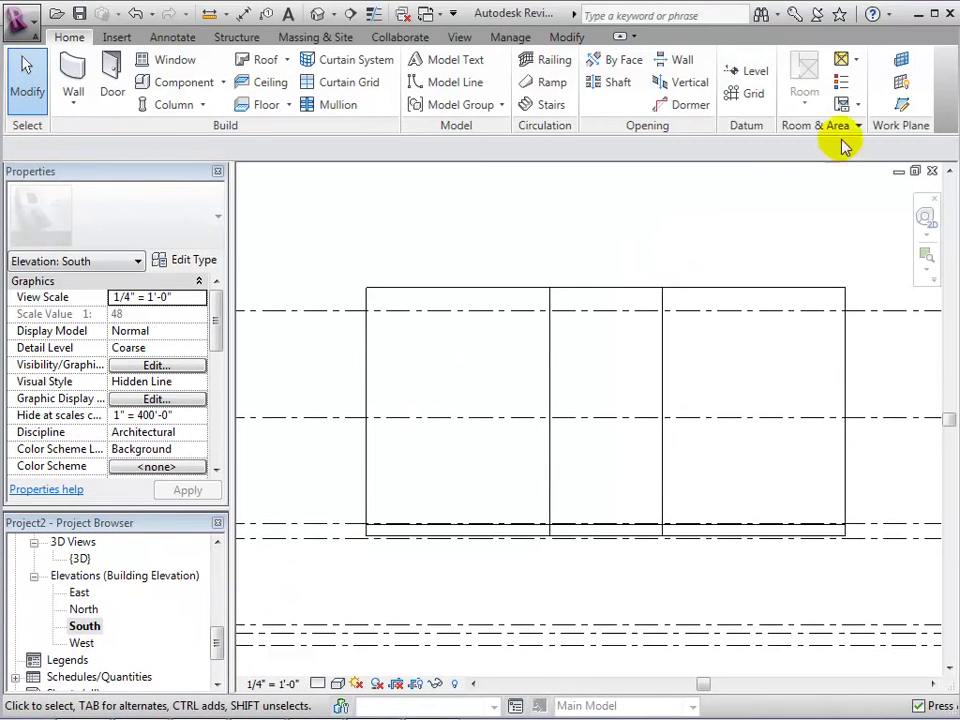
{"action": "left_click", "coordinate": [902, 106]}
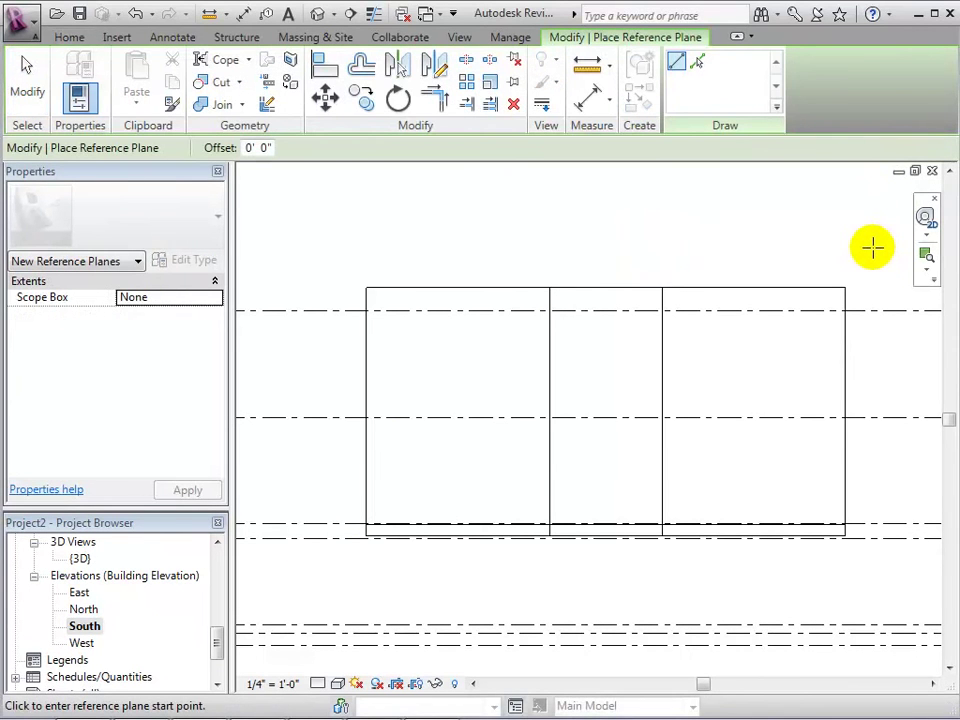
{"action": "left_click", "coordinate": [868, 191]}
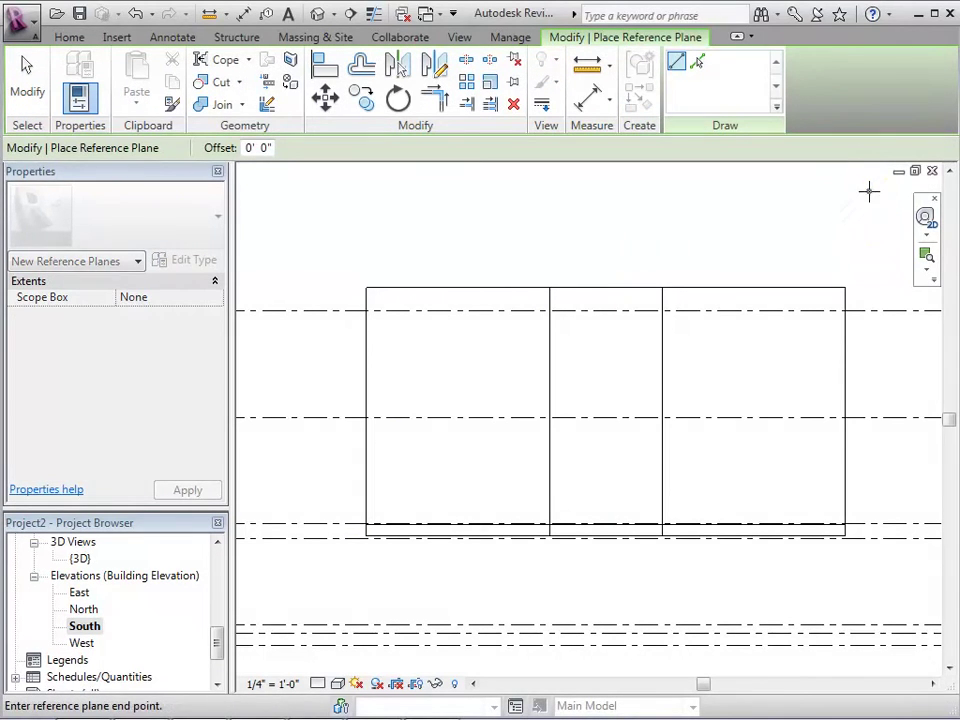
{"action": "left_click", "coordinate": [868, 584]}
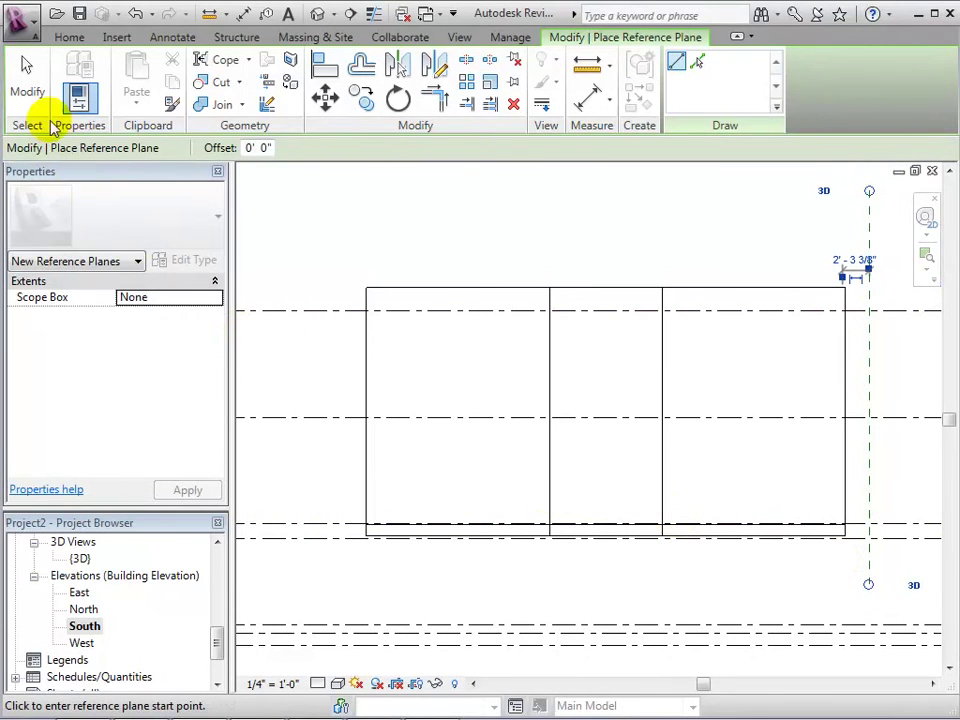
{"action": "left_click", "coordinate": [28, 88]}
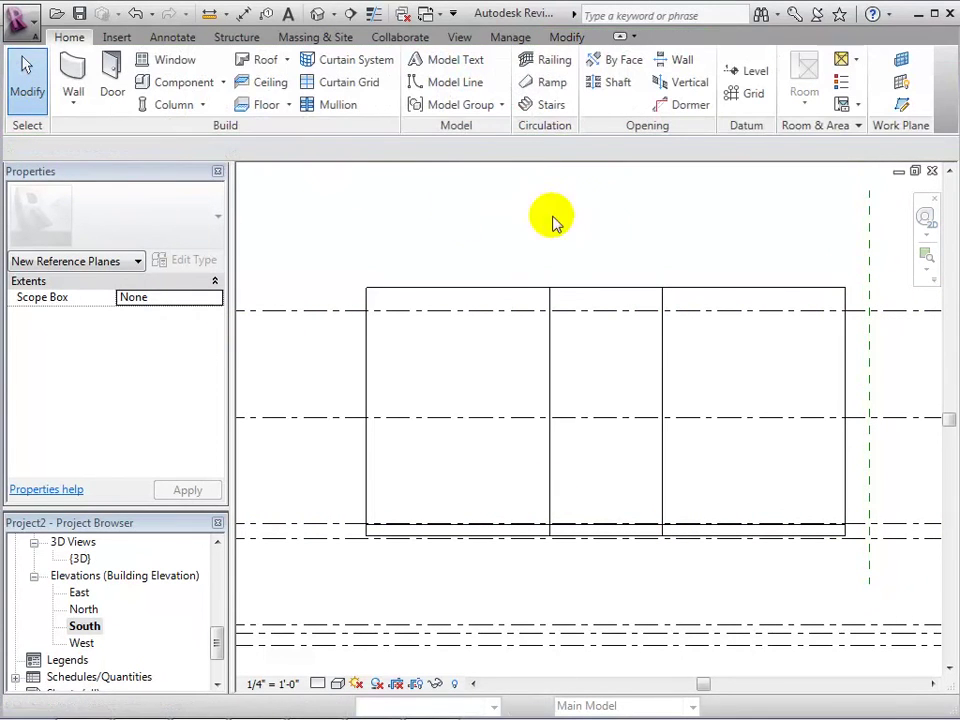
Name the reference plane 'Roof Plane' and return to the default 3D view.
{"action": "left_click", "coordinate": [870, 234]}
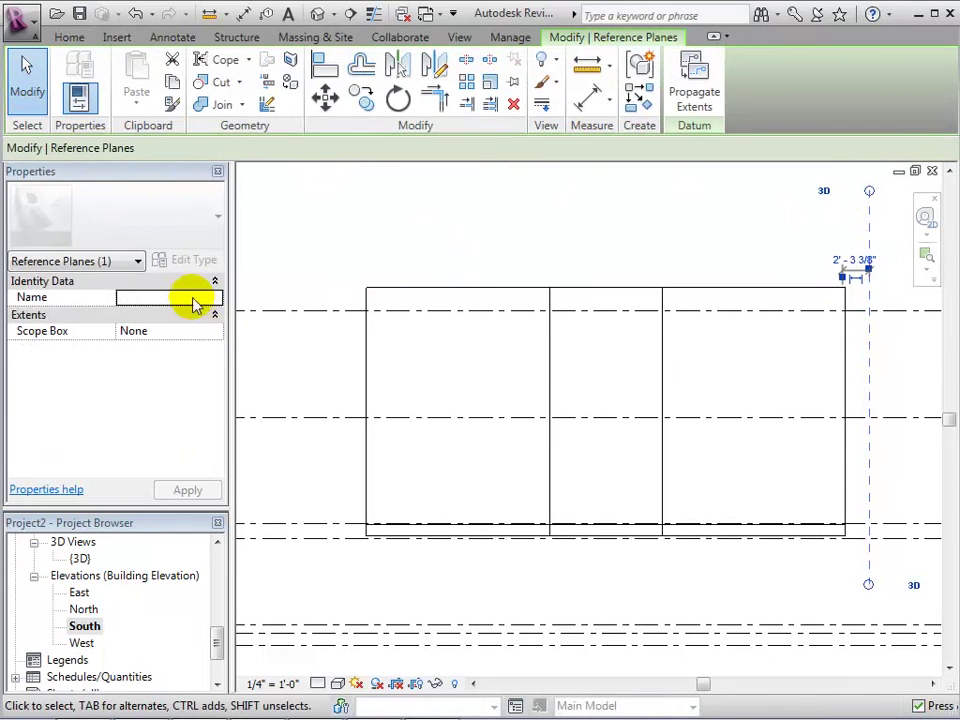
{"action": "left_click", "coordinate": [192, 298]}
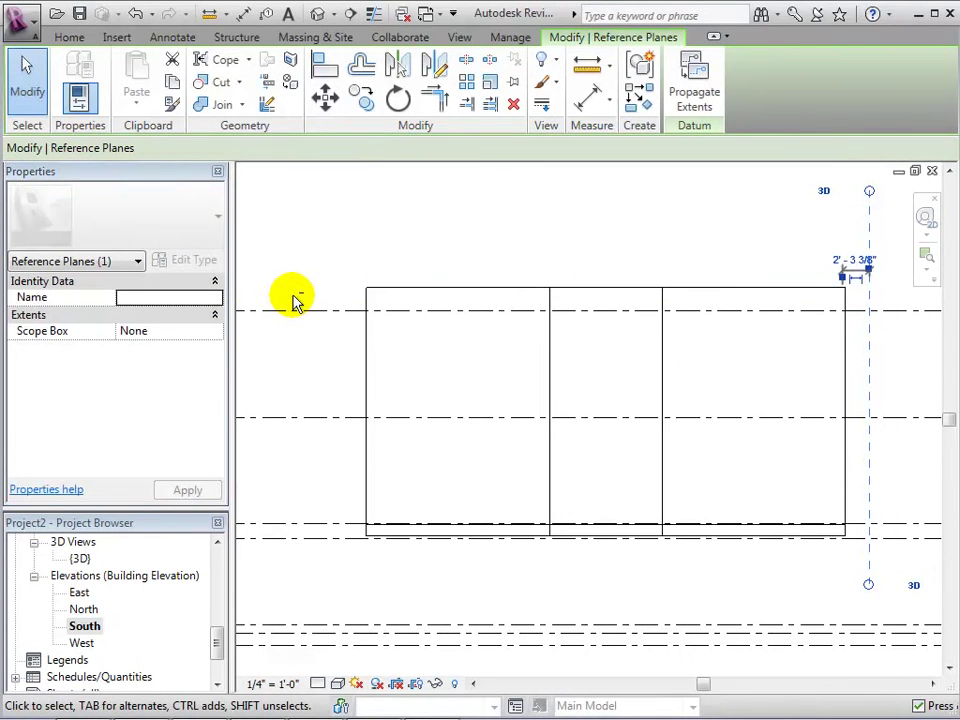
{"action": "key", "text": "f"}
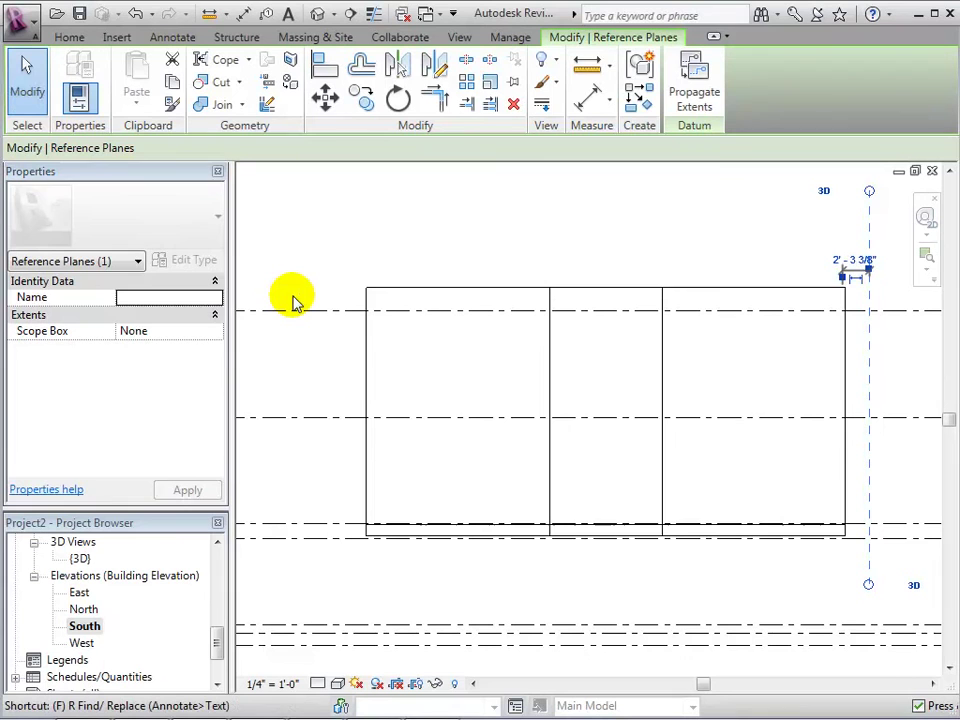
{"action": "left_click", "coordinate": [189, 297]}
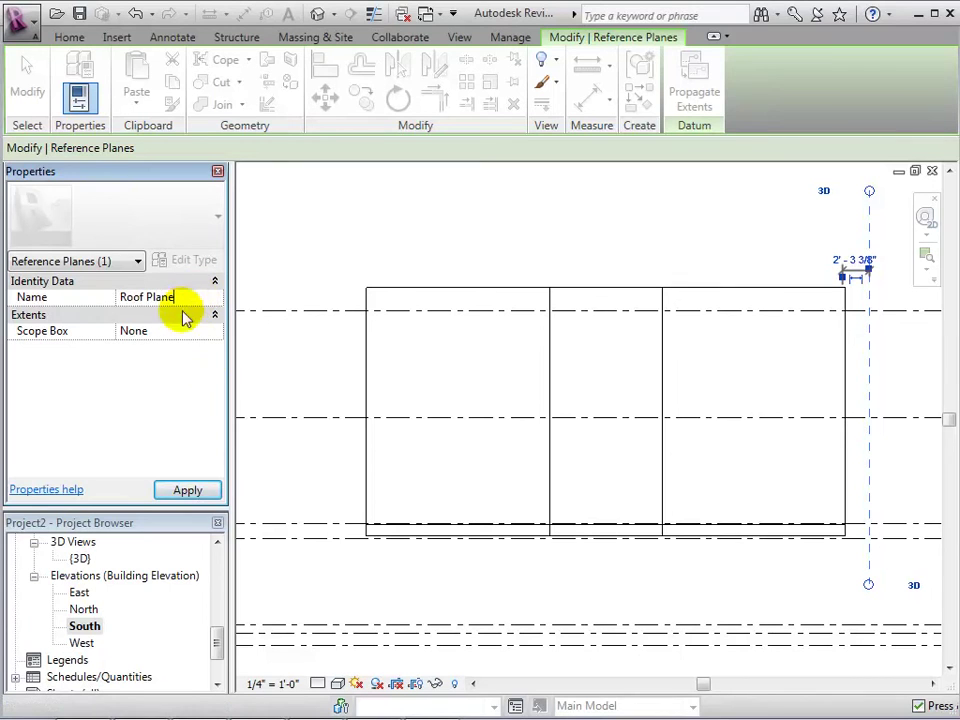
{"action": "left_click", "coordinate": [212, 488]}
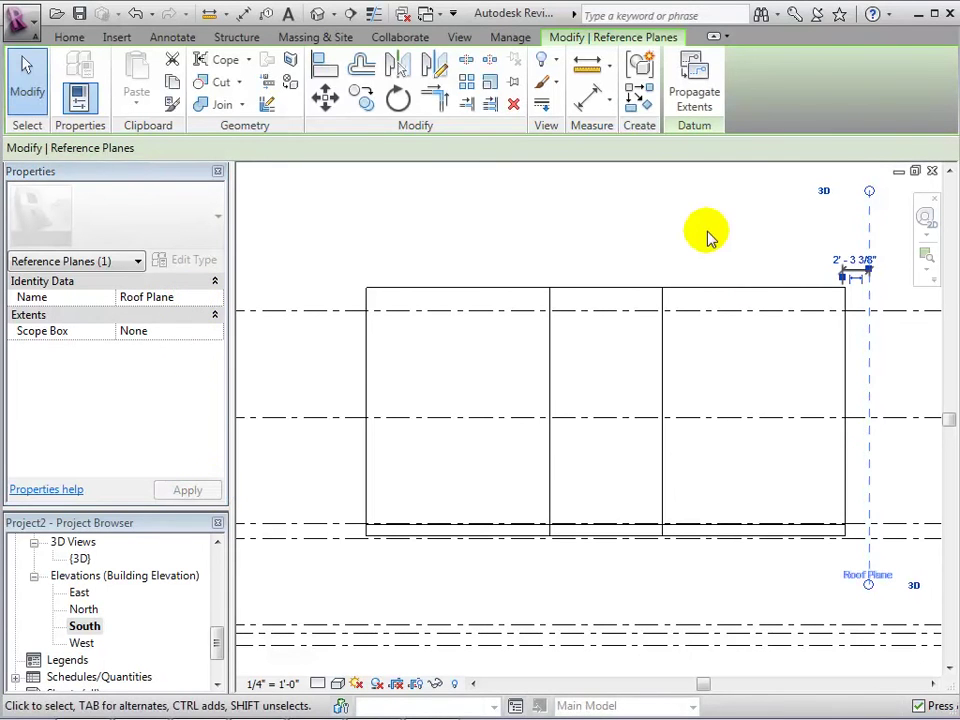
{"action": "left_click", "coordinate": [728, 270]}
{"action": "left_click", "coordinate": [870, 566]}
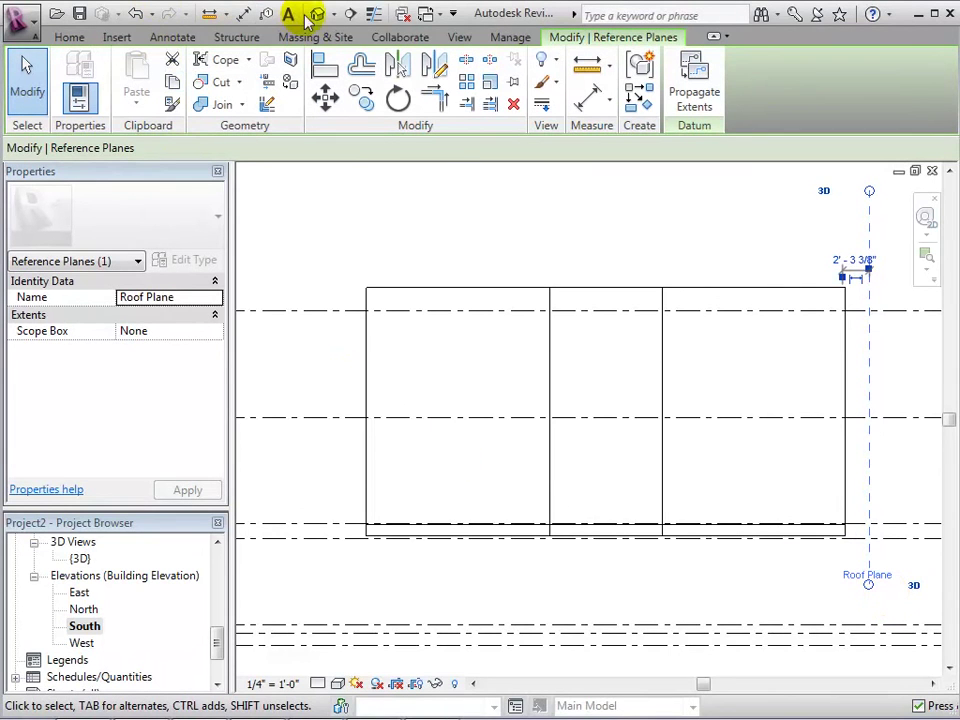
{"action": "left_click", "coordinate": [316, 16]}
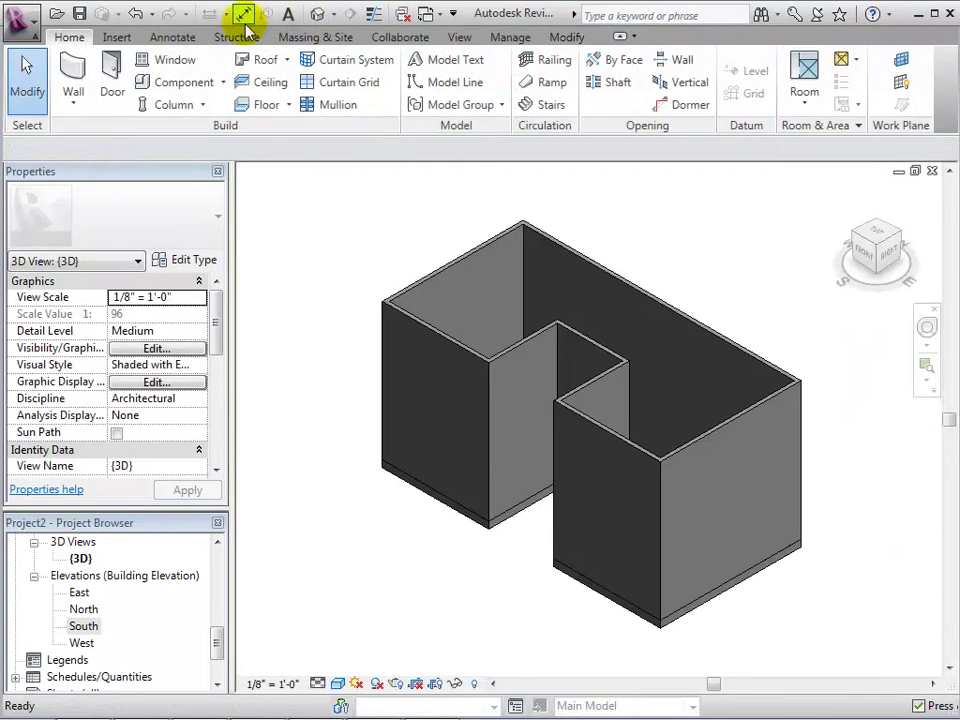
Start a Roof by Extrusion on Reference Plane : Roof Plane, at level Roof with offset 0.
{"action": "left_click", "coordinate": [287, 61]}
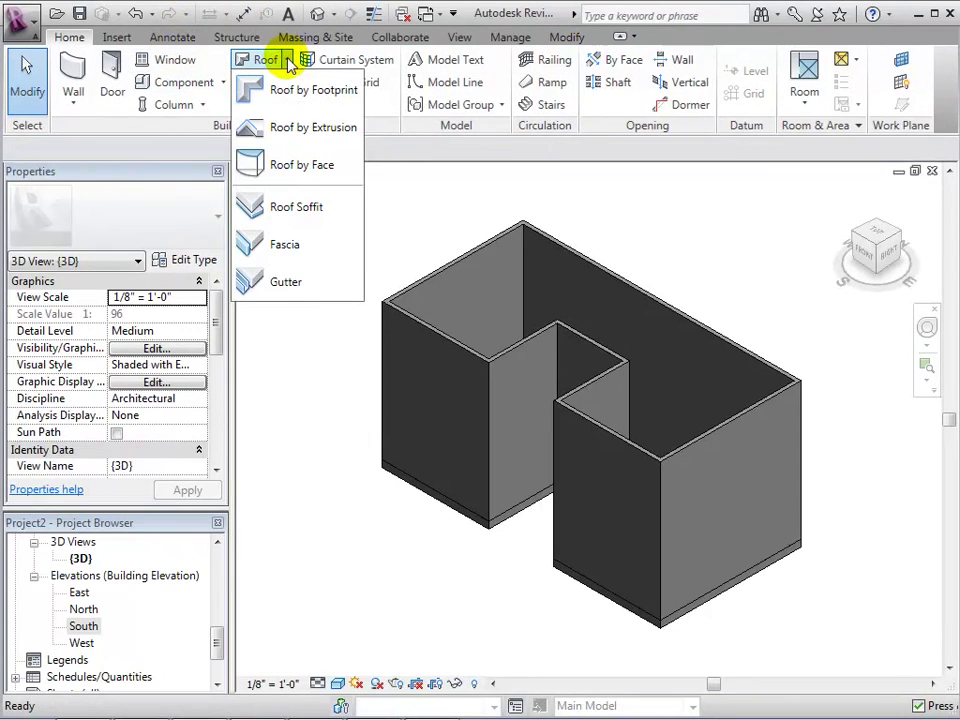
{"action": "left_click", "coordinate": [305, 130]}
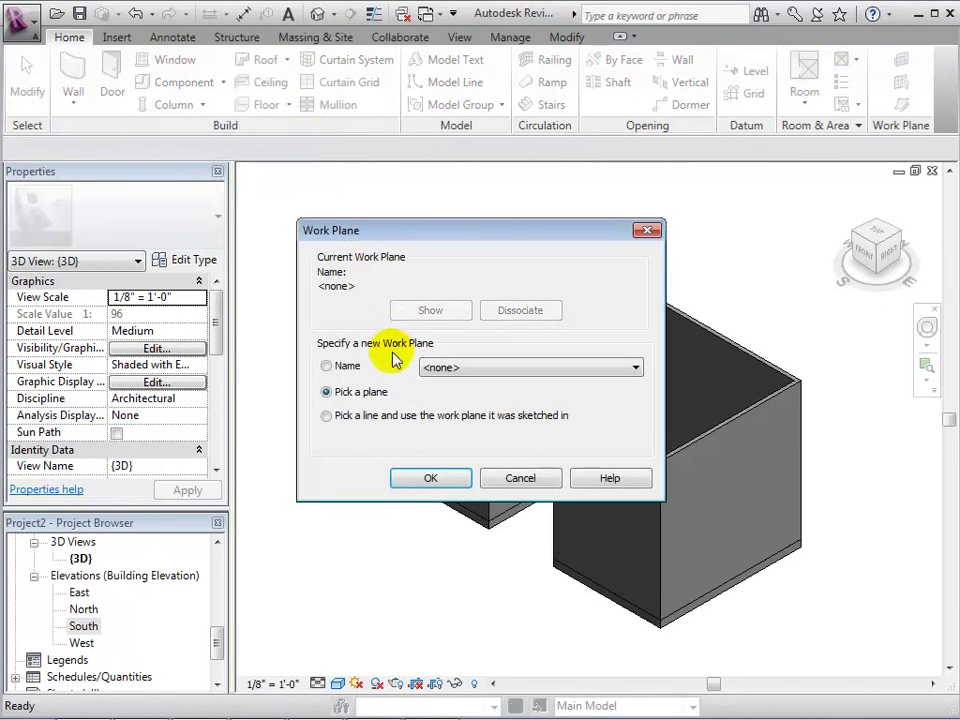
{"action": "left_click", "coordinate": [327, 367]}
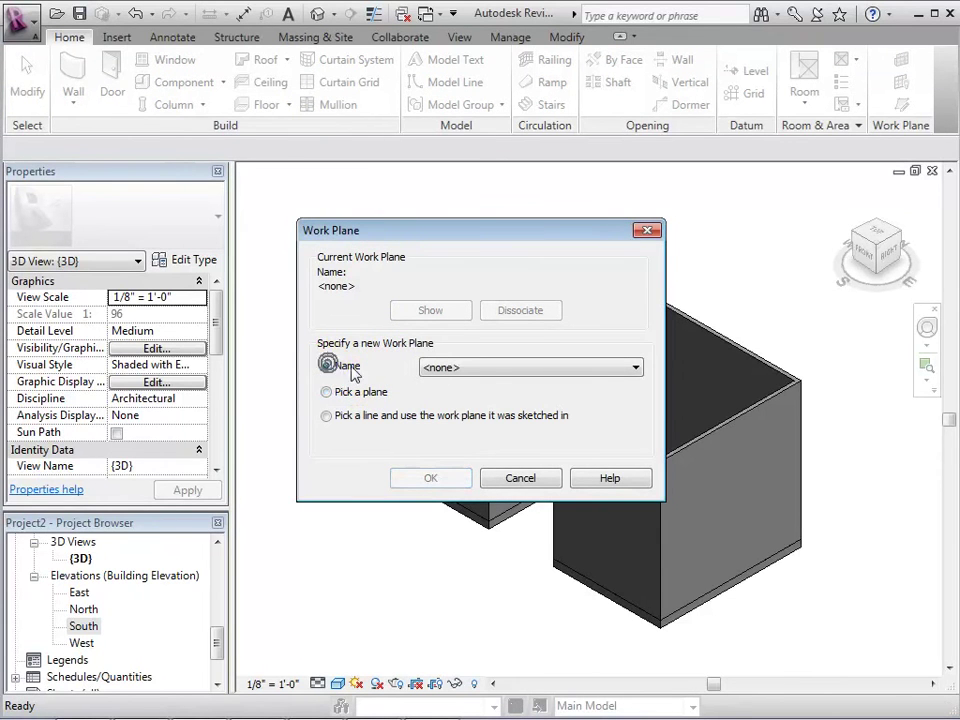
{"action": "left_click", "coordinate": [634, 368]}
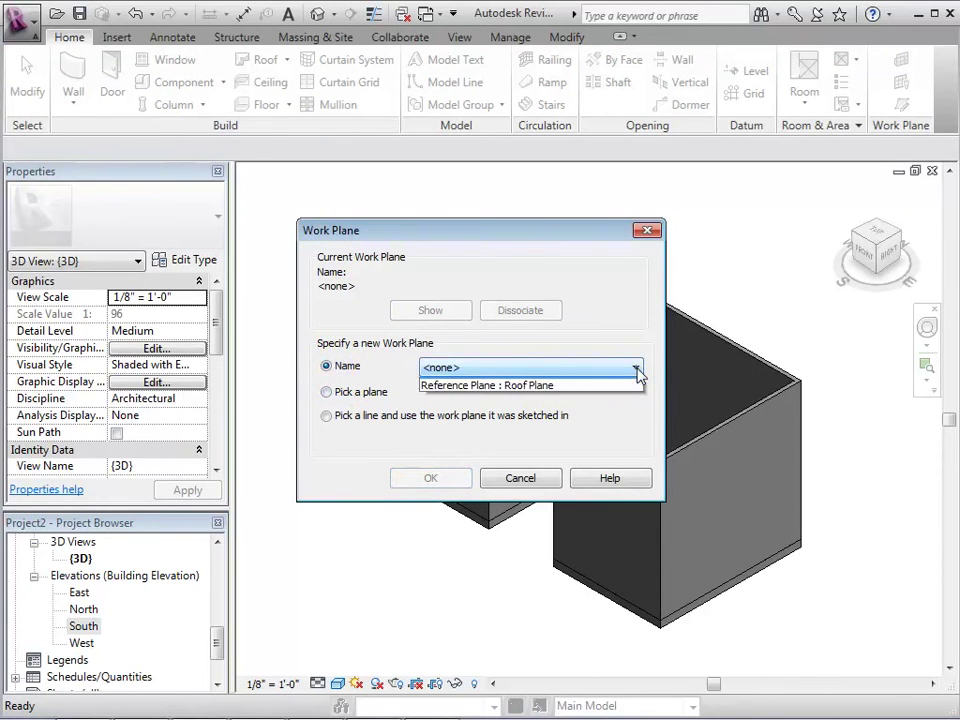
{"action": "left_click", "coordinate": [538, 397]}
{"action": "left_click", "coordinate": [430, 478]}
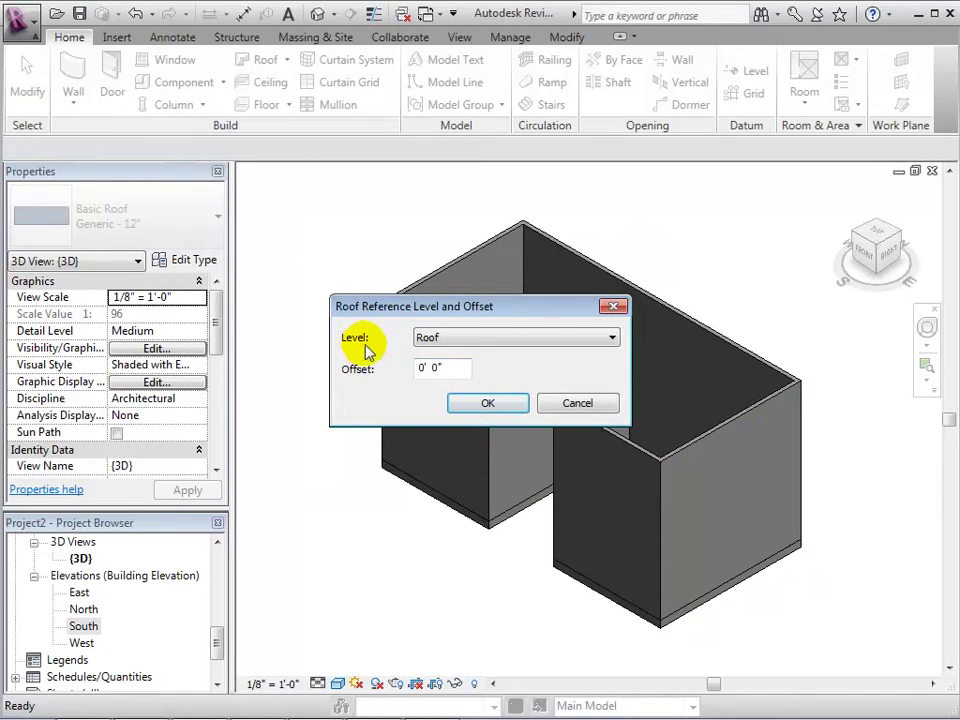
{"action": "left_click", "coordinate": [490, 403]}
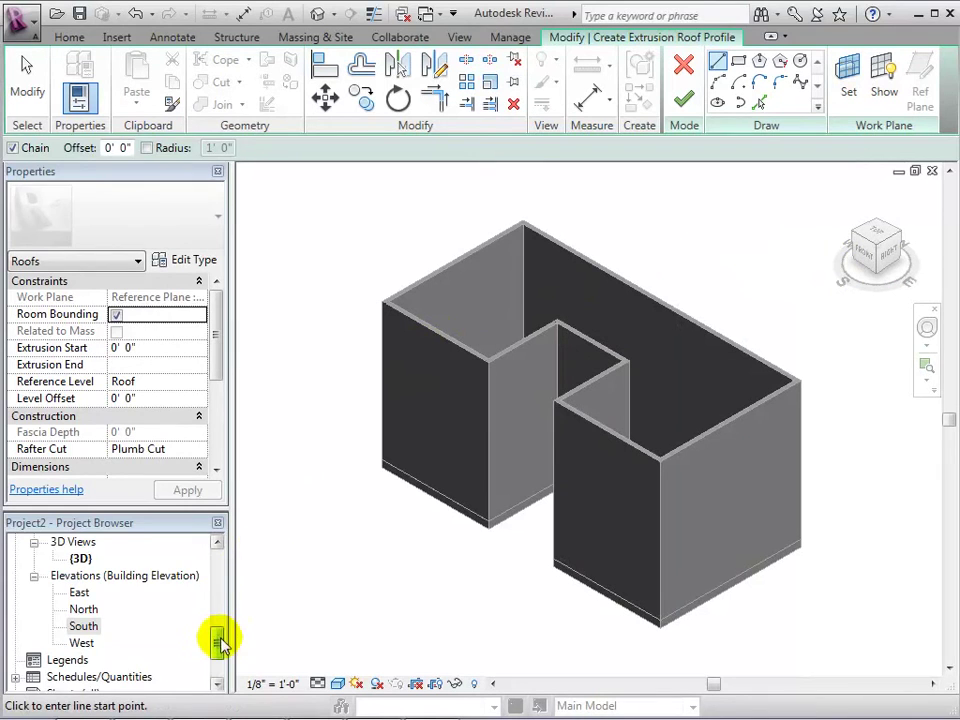
In the East elevation, draw a four-point spline profile curving across the building top.
{"action": "left_click_drag", "start_coordinate": [220, 640], "coordinate": [219, 643]}
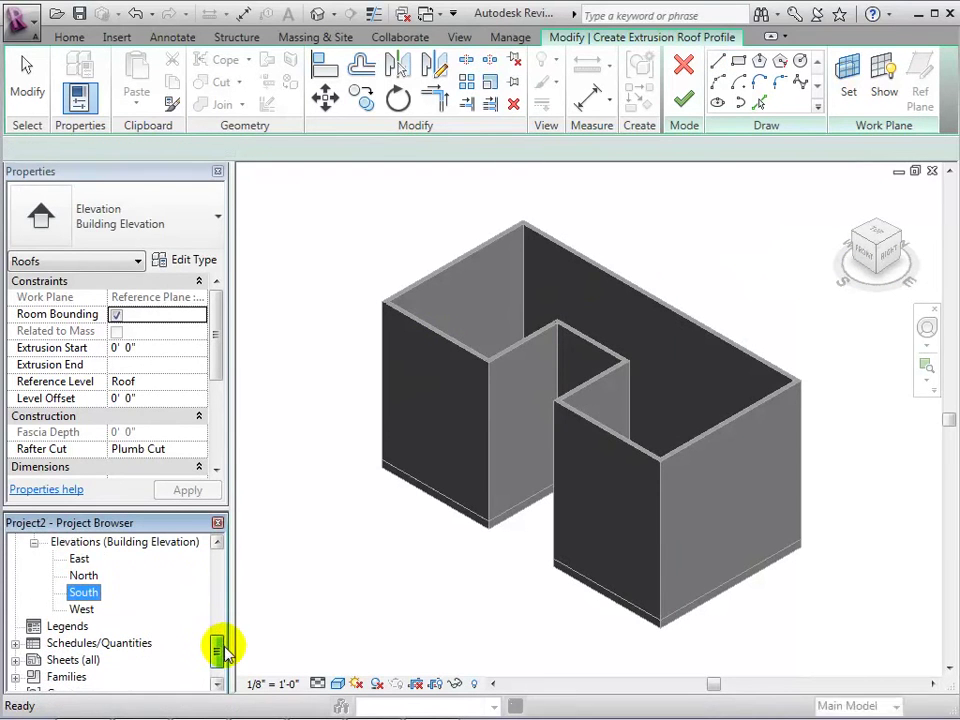
{"action": "left_click", "coordinate": [88, 593]}
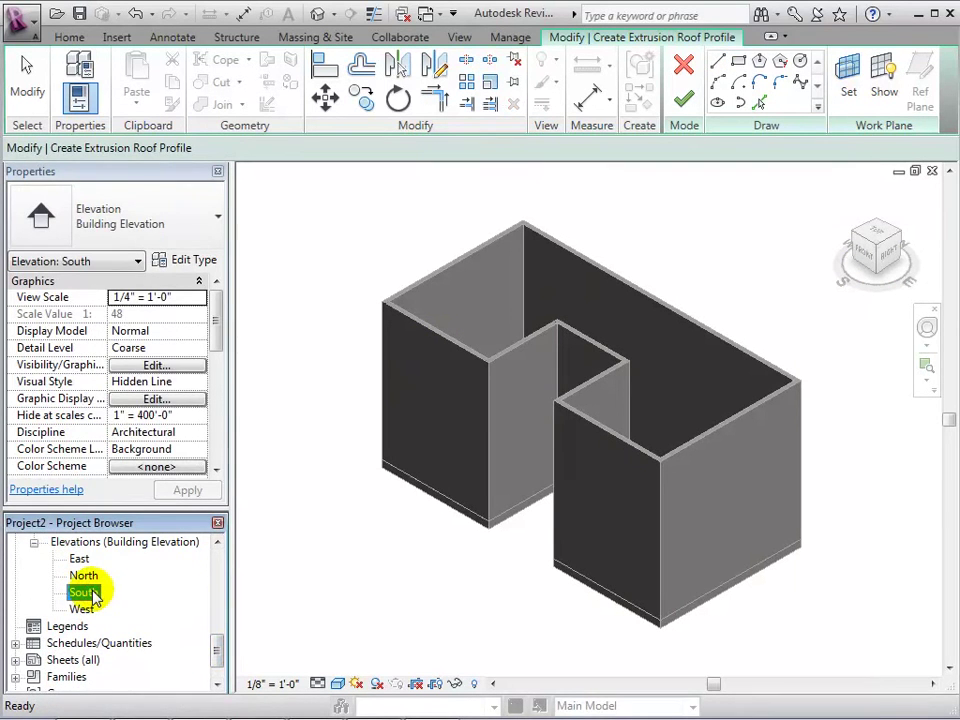
{"action": "double_click", "coordinate": [79, 559]}
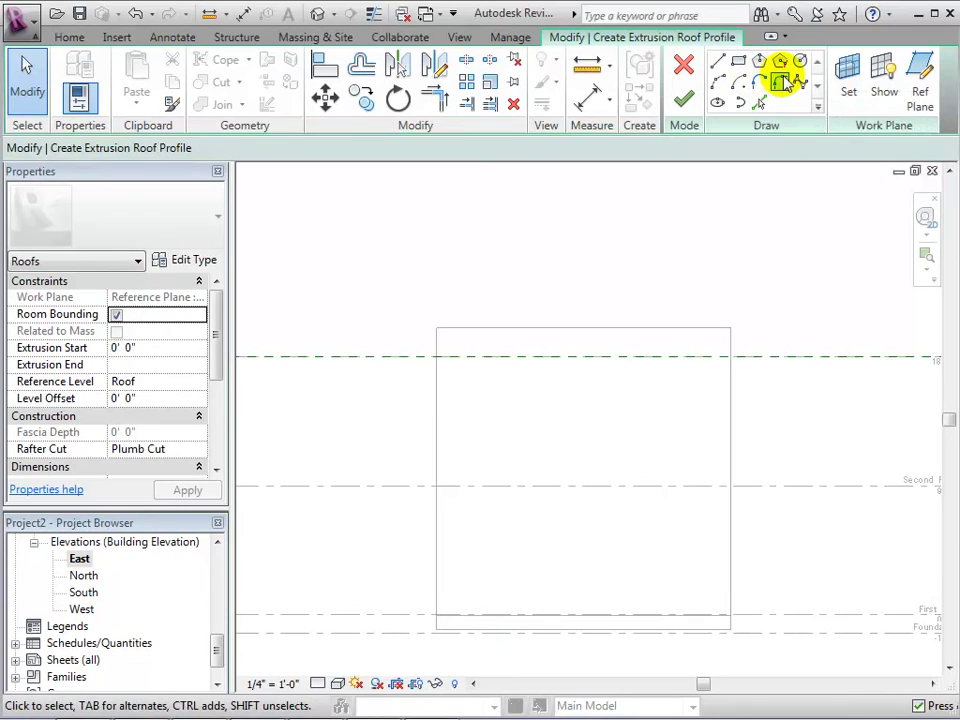
{"action": "left_click", "coordinate": [800, 82]}
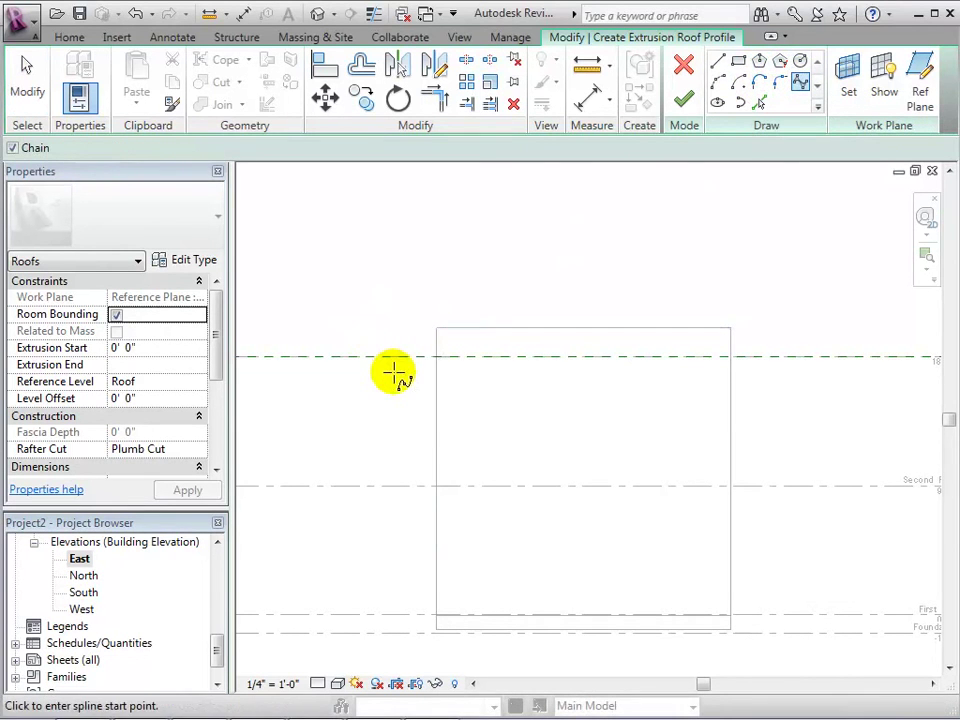
{"action": "left_click", "coordinate": [386, 403]}
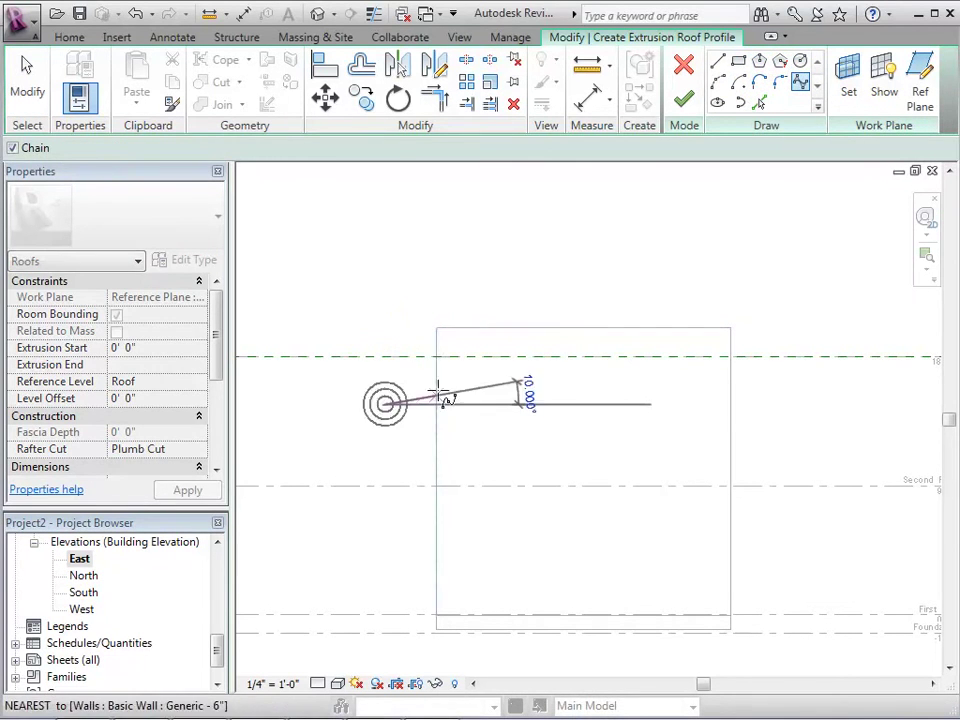
{"action": "left_click", "coordinate": [503, 304]}
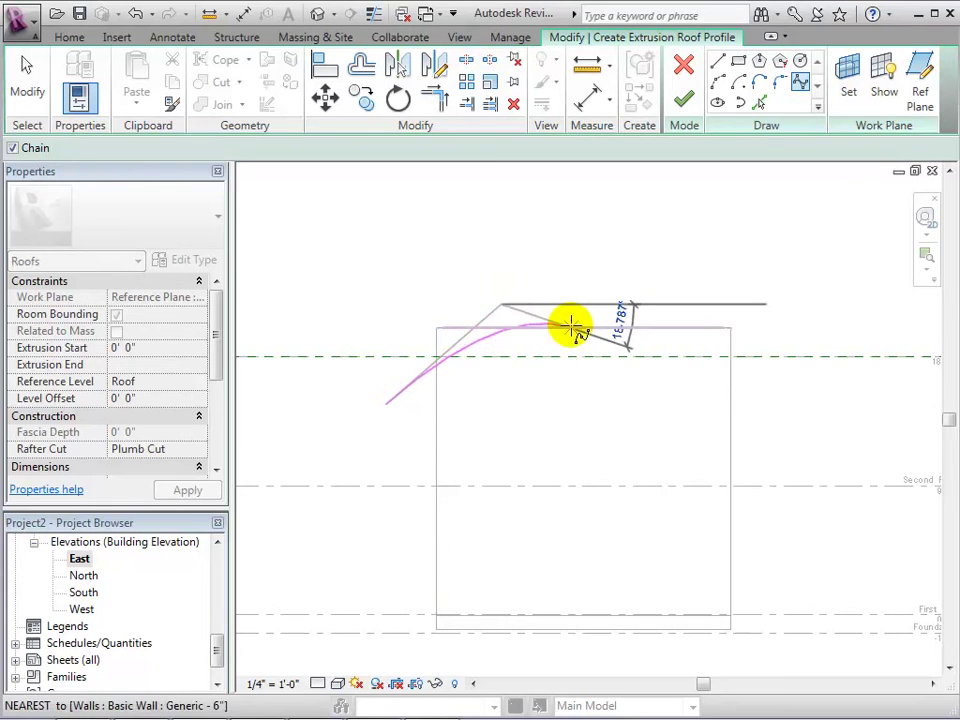
{"action": "left_click", "coordinate": [600, 391]}
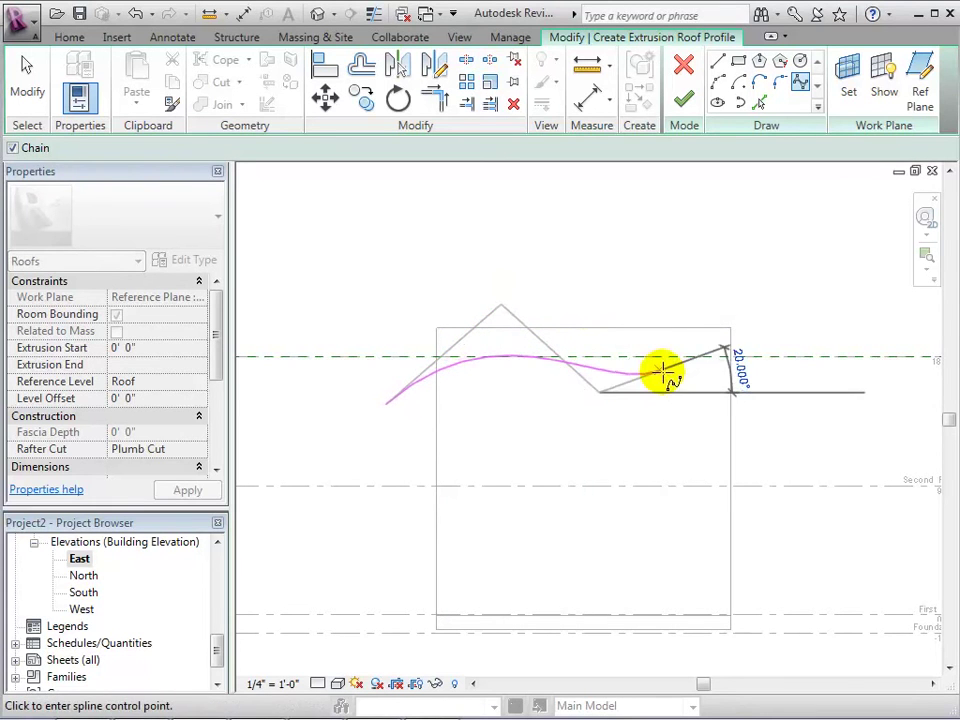
{"action": "left_click", "coordinate": [789, 289]}
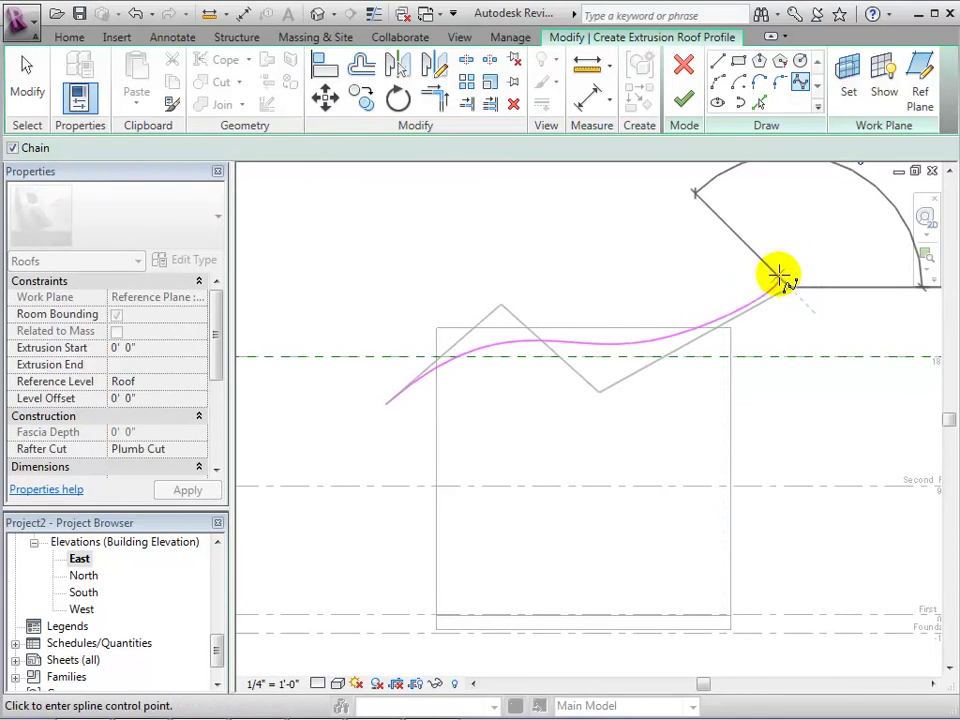
{"action": "key", "text": "Escape"}
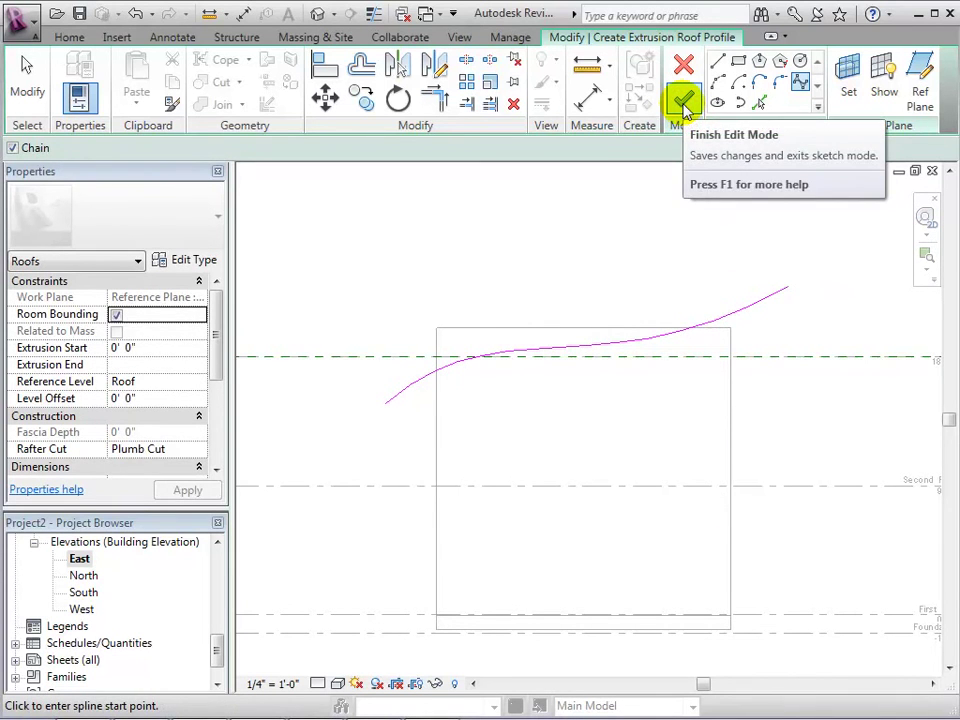
Finish the extrusion roof, view it isometrically in 3D, and window-select the whole building.
{"action": "left_click", "coordinate": [684, 104]}
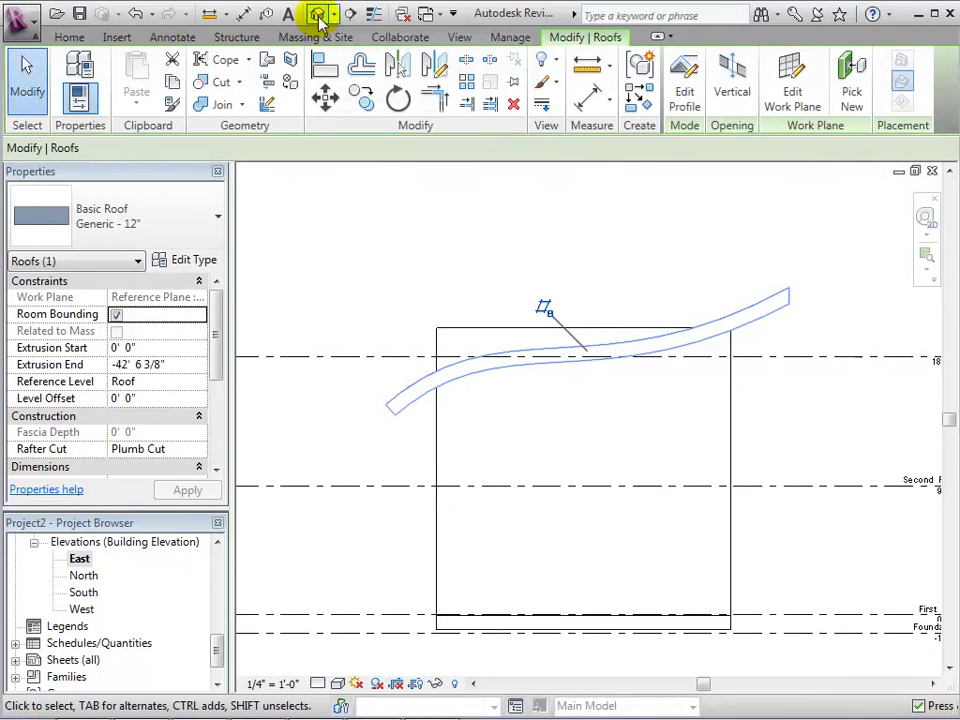
{"action": "left_click", "coordinate": [318, 16]}
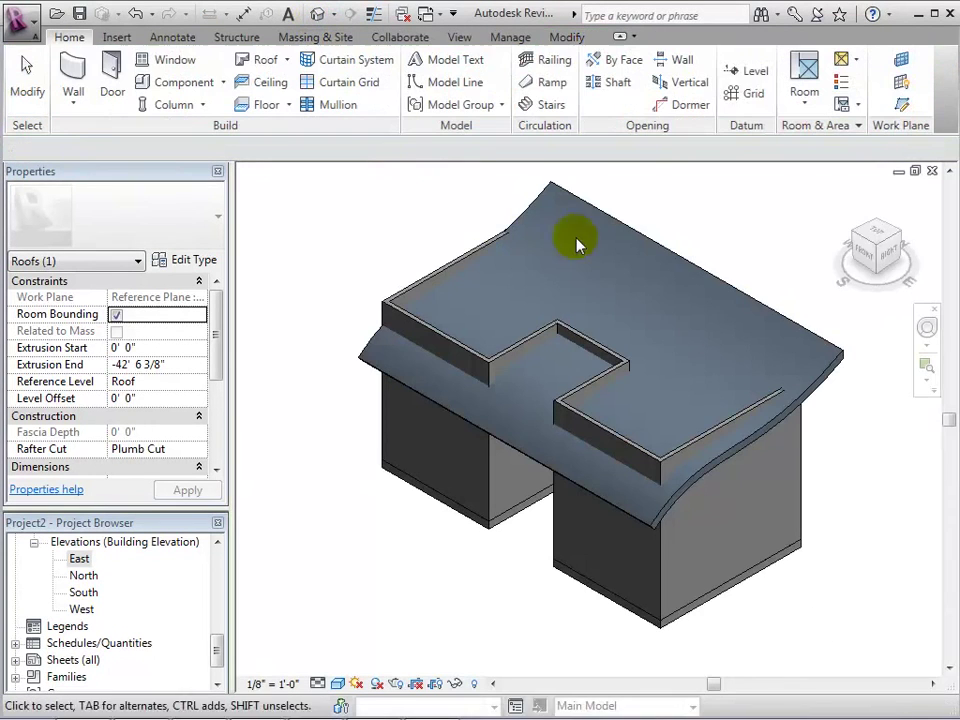
{"action": "left_click", "coordinate": [868, 262]}
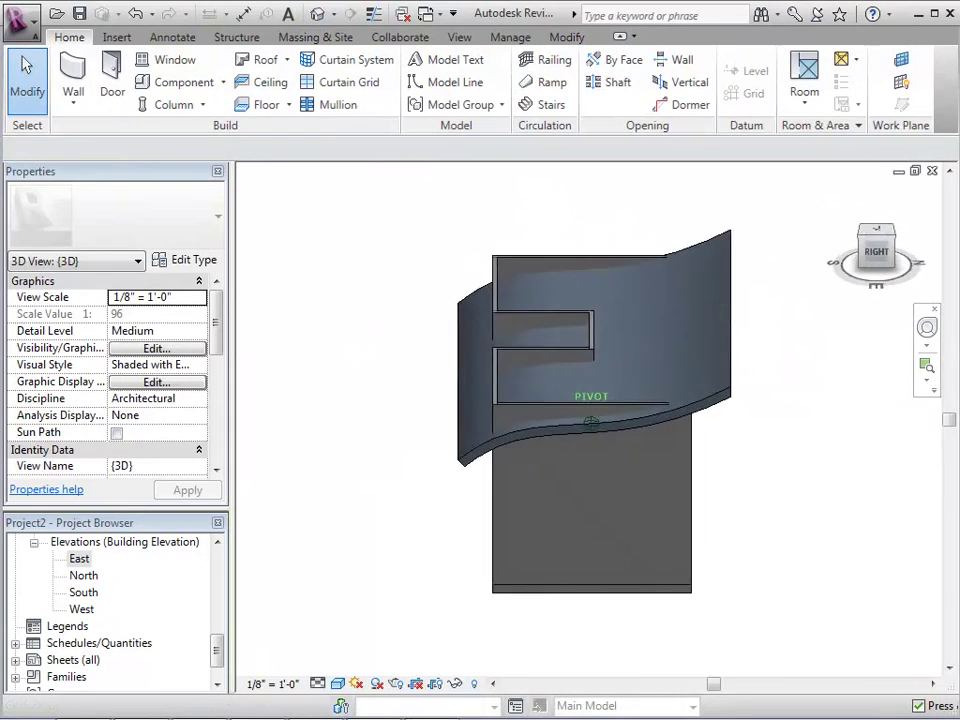
{"action": "mouse_move", "coordinate": [591, 423]}
{"action": "middle_mouse_down", "text": "shift"}
{"action": "mouse_move", "coordinate": [610, 455]}
{"action": "mouse_move", "coordinate": [655, 490]}
{"action": "middle_mouse_up", "text": "shift"}
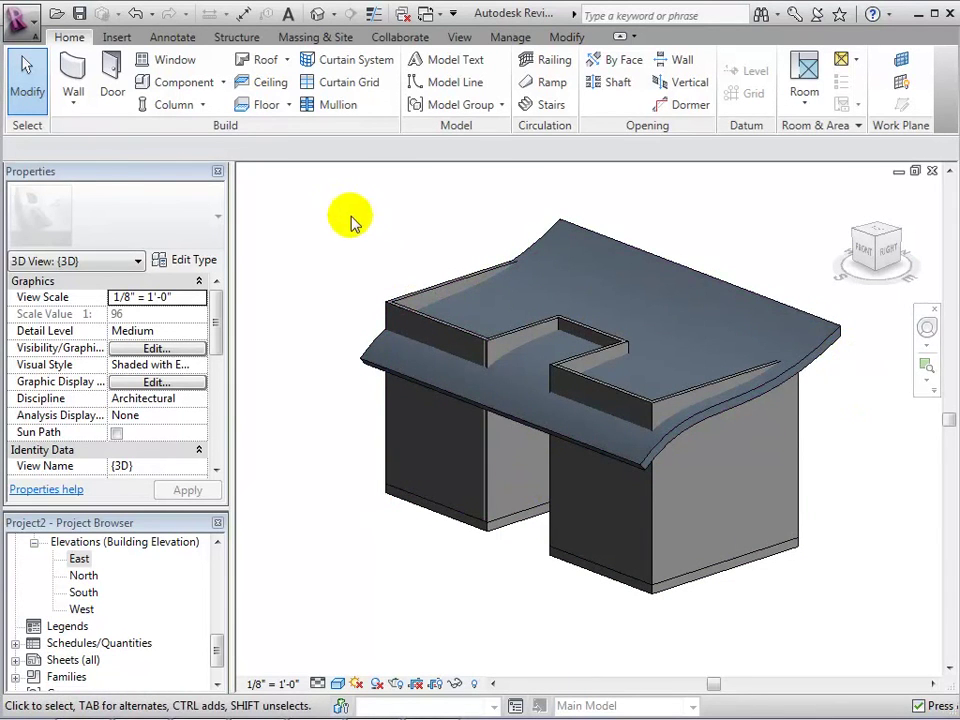
{"action": "left_click_drag", "start_coordinate": [343, 186], "coordinate": [866, 614]}
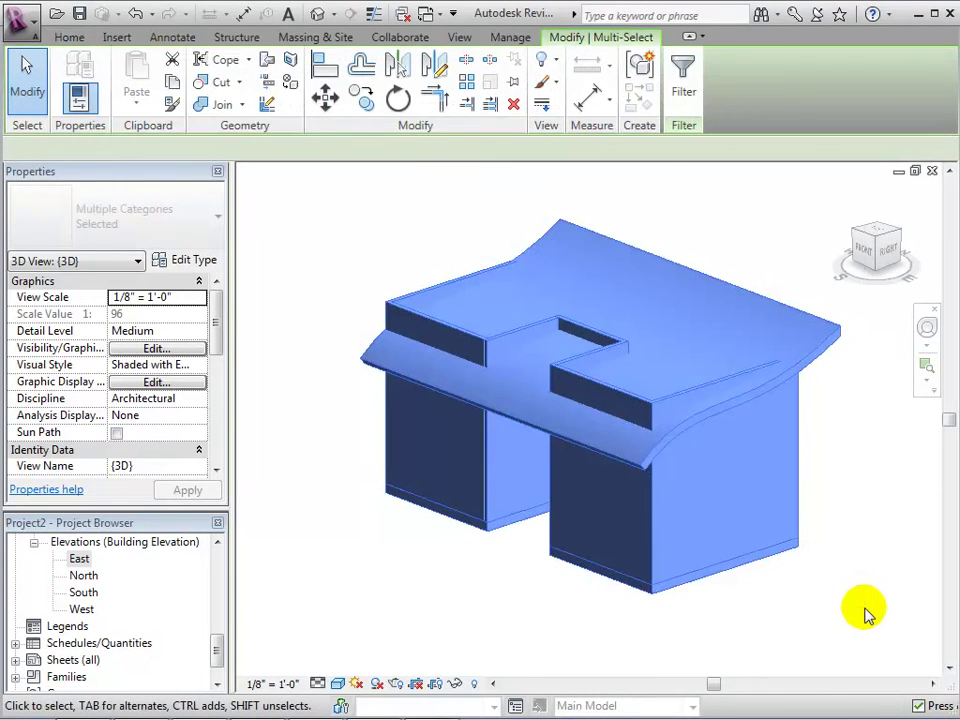
Filter the selection down to only the 8 walls.
{"action": "left_click", "coordinate": [679, 80]}
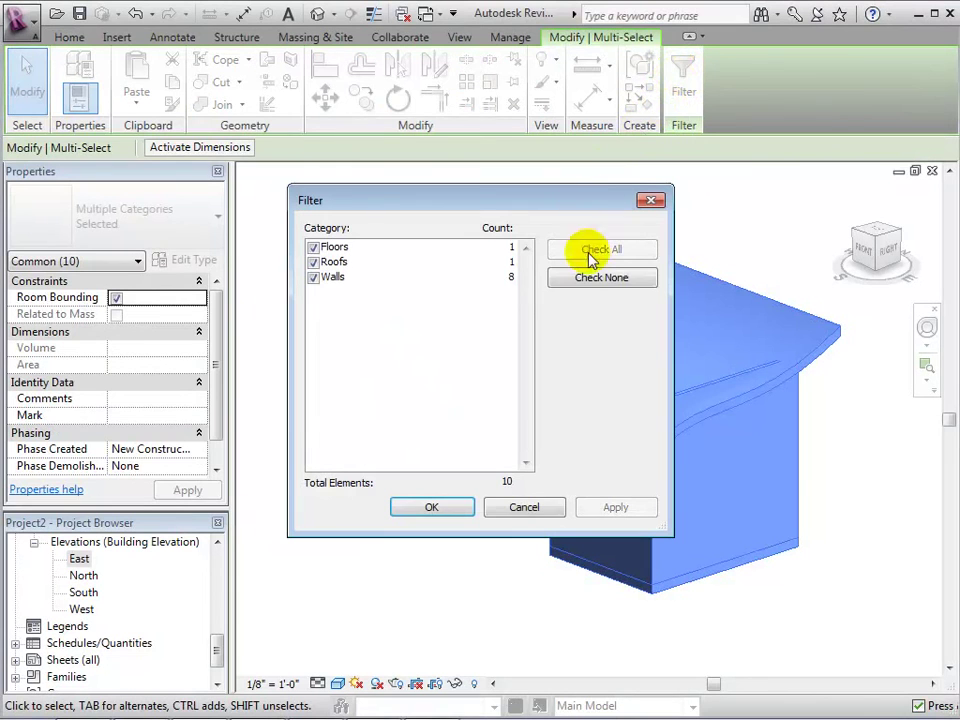
{"action": "left_click", "coordinate": [601, 277]}
{"action": "left_click", "coordinate": [315, 278]}
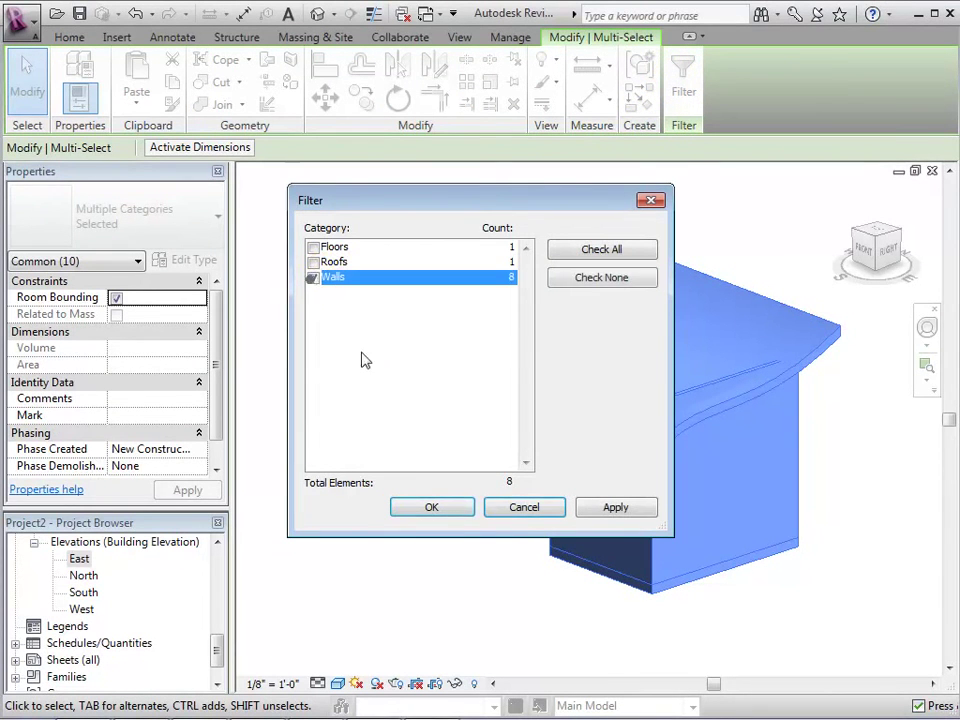
{"action": "left_click", "coordinate": [470, 508]}
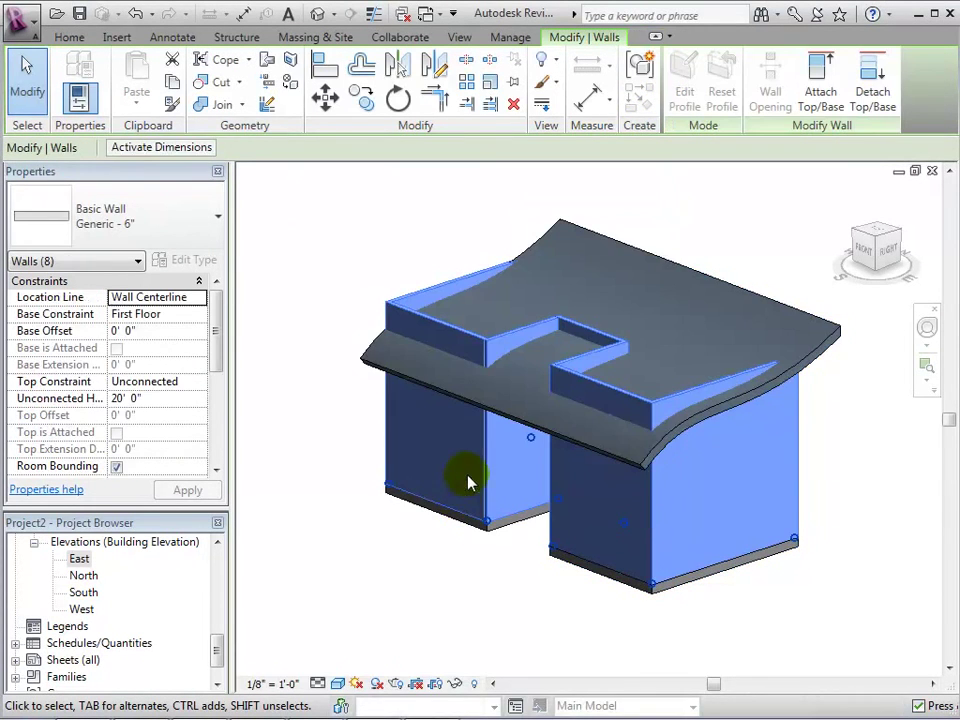
Attach the walls' tops to the curved roof and orbit to check the result.
{"action": "left_click", "coordinate": [821, 80]}
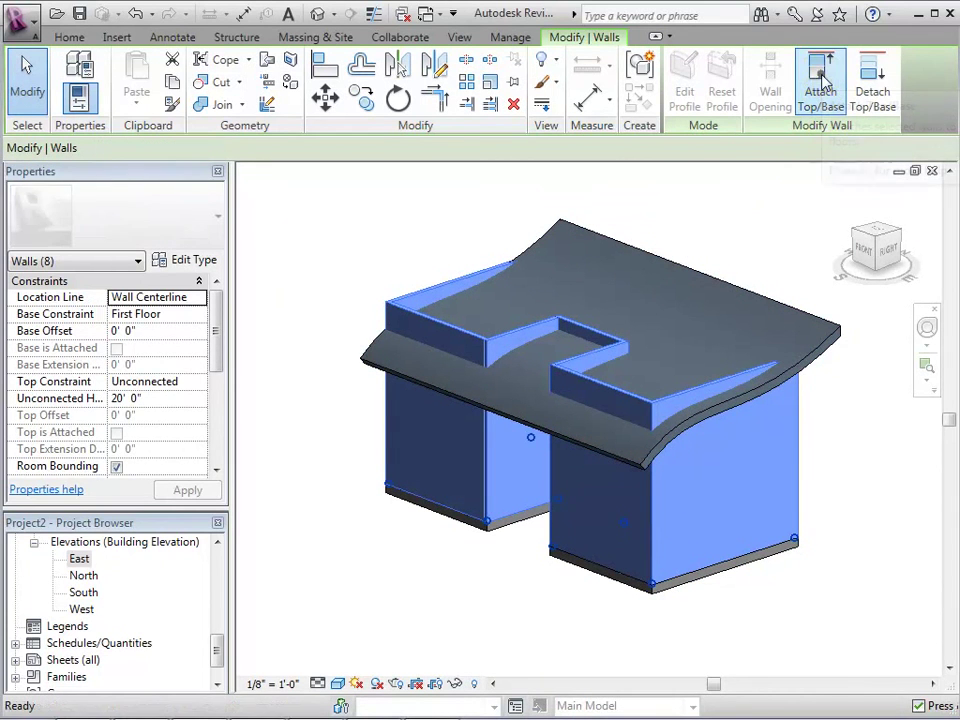
{"action": "left_click", "coordinate": [786, 297]}
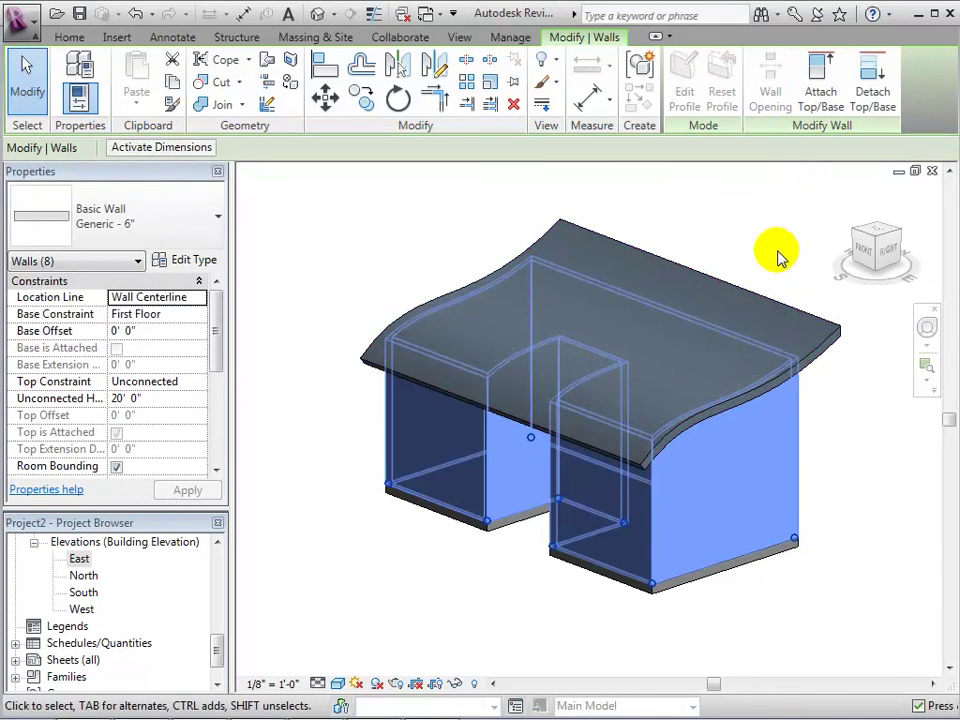
{"action": "left_click", "coordinate": [843, 395]}
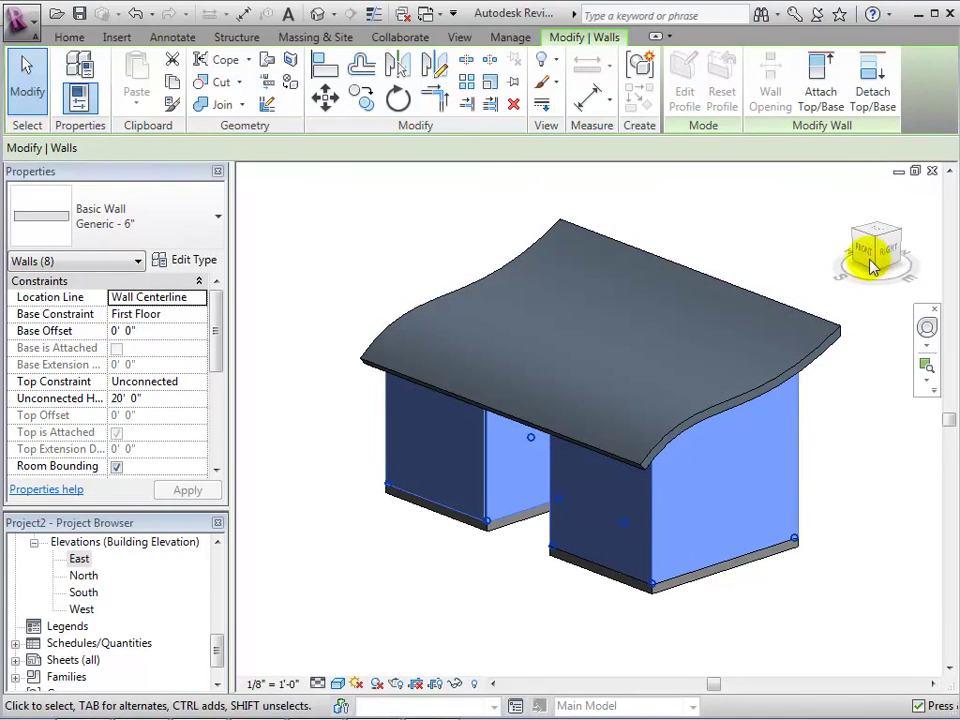
{"action": "left_click", "coordinate": [857, 332]}
{"action": "mouse_move", "coordinate": [872, 252]}
{"action": "left_mouse_down"}
{"action": "mouse_move", "coordinate": [872, 200]}
{"action": "mouse_move", "coordinate": [878, 250]}
{"action": "left_mouse_up"}
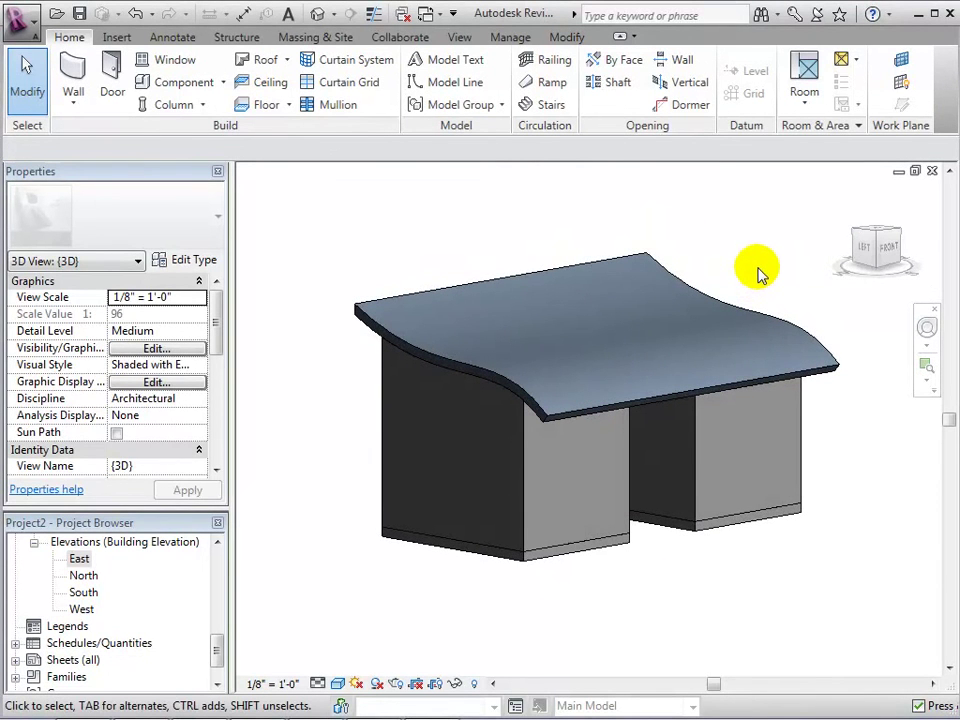
Change the curved roof to Wood Rafter 8" - Asphalt Shingle and check its new look.
{"action": "left_click", "coordinate": [378, 310]}
{"action": "left_click", "coordinate": [205, 232]}
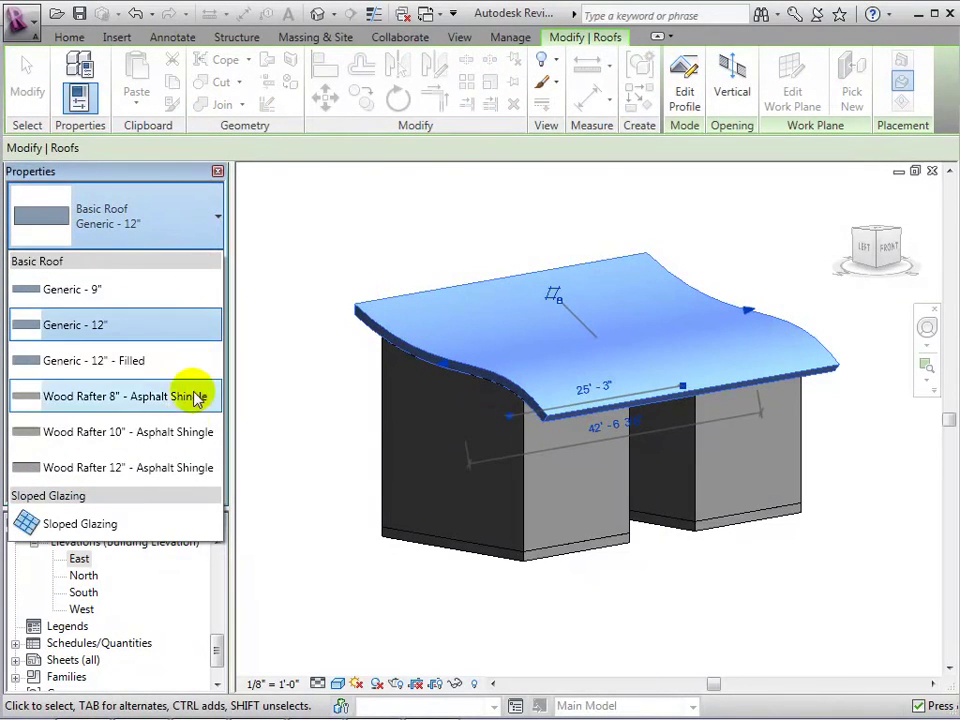
{"action": "left_click", "coordinate": [178, 406]}
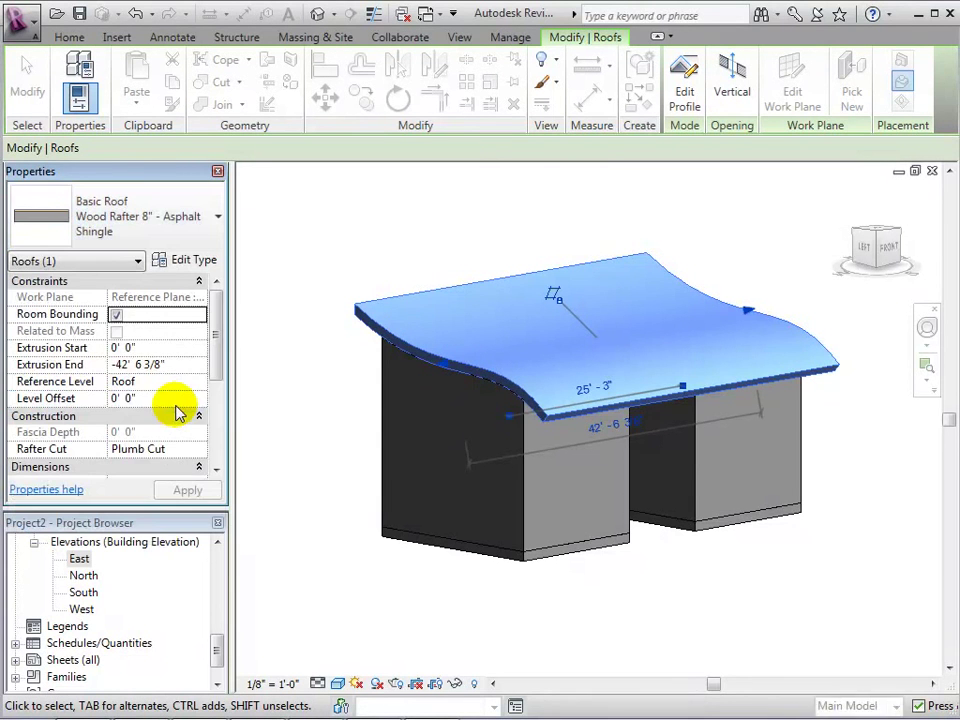
{"action": "left_click", "coordinate": [289, 368]}
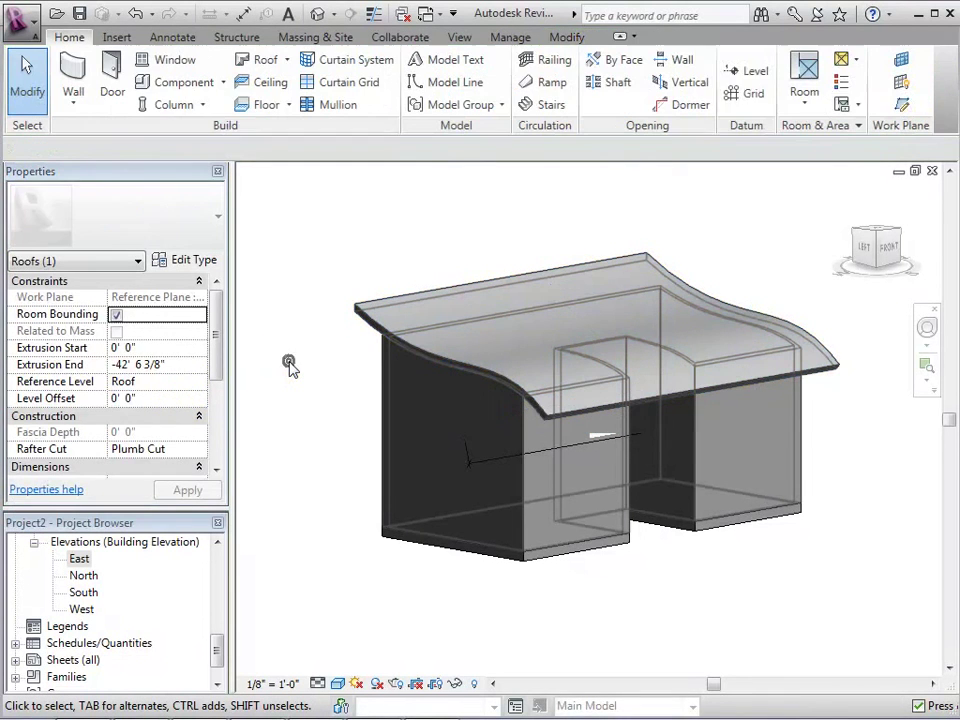
{"action": "left_click", "coordinate": [358, 317]}
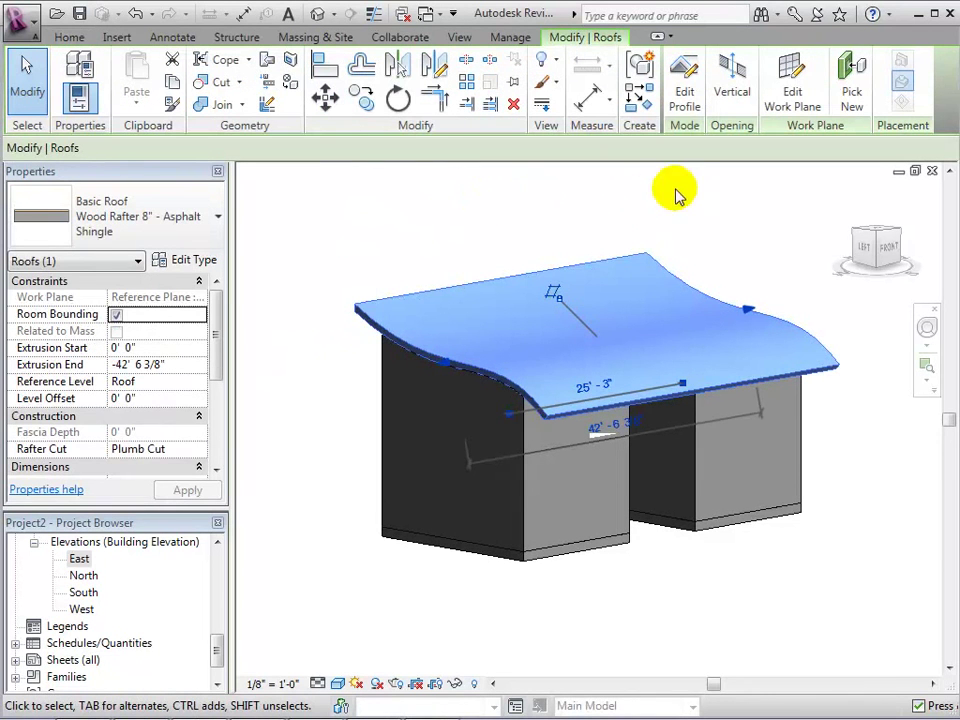
In the East elevation, deepen the spline's middle dip and raise its right end, then rebuild the roof.
{"action": "left_click", "coordinate": [680, 91]}
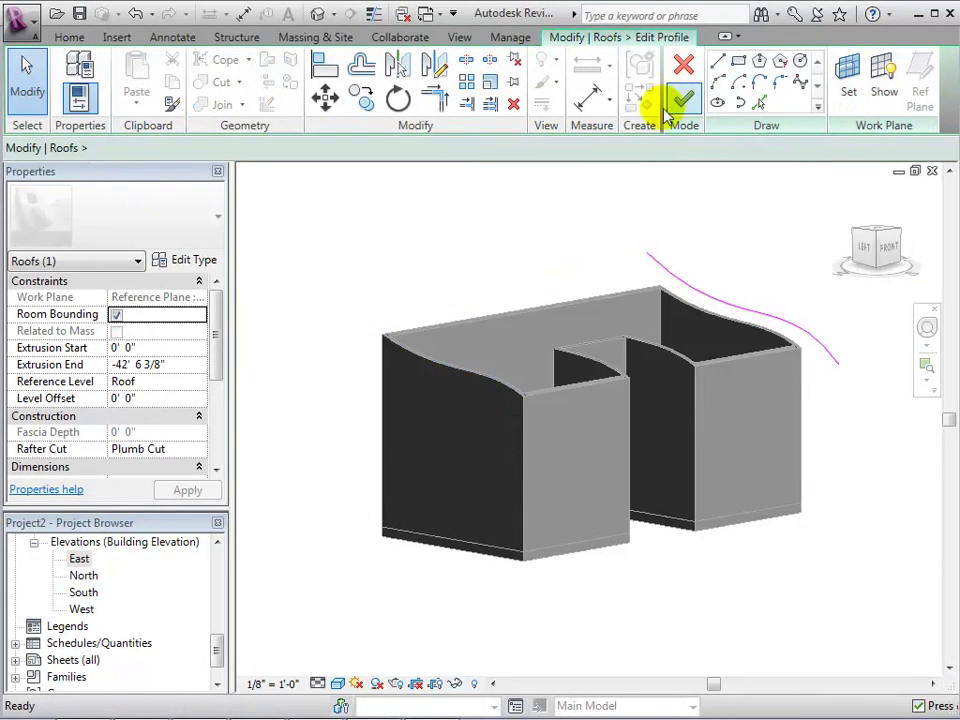
{"action": "double_click", "coordinate": [79, 559]}
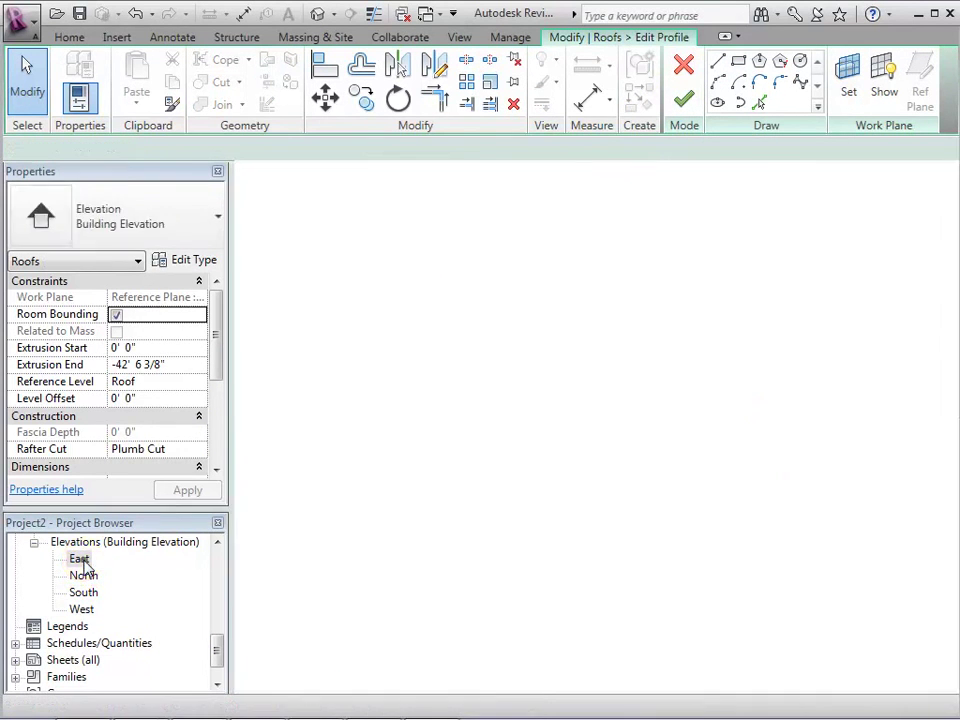
{"action": "scroll", "coordinate": [574, 322], "scroll_direction": "up", "scroll_amount": 2}
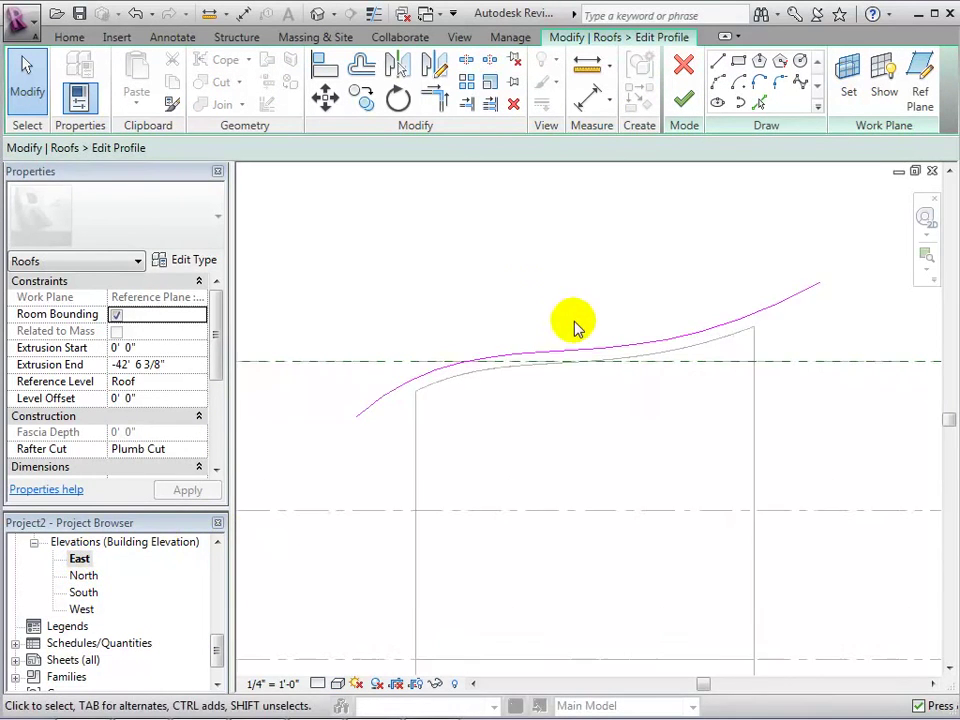
{"action": "left_click", "coordinate": [681, 347]}
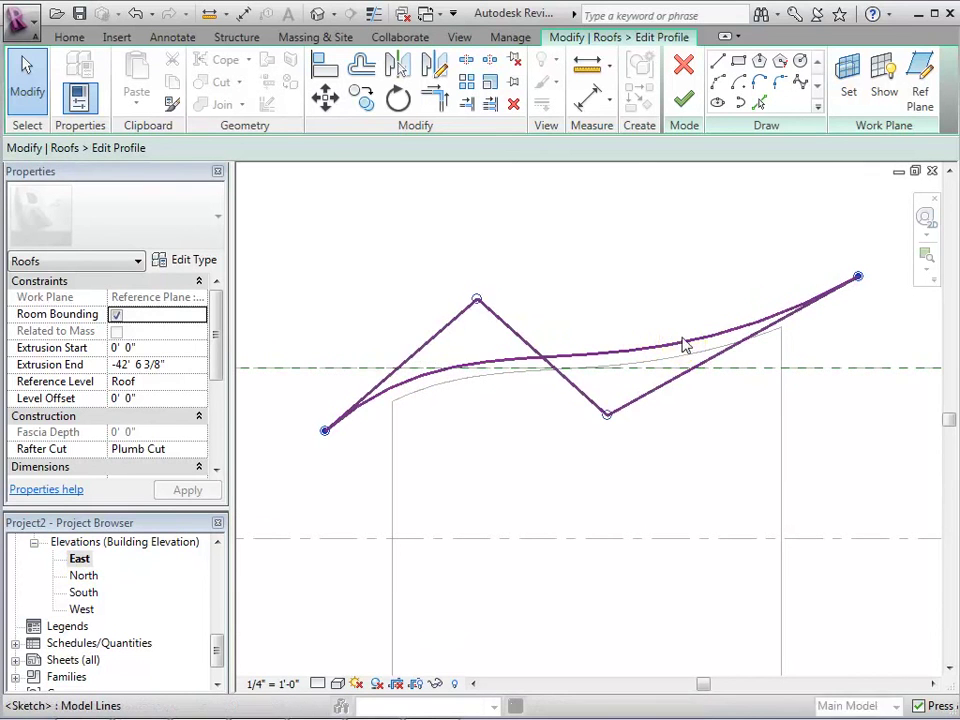
{"action": "left_click_drag", "start_coordinate": [605, 420], "coordinate": [607, 527]}
{"action": "left_click", "coordinate": [326, 433]}
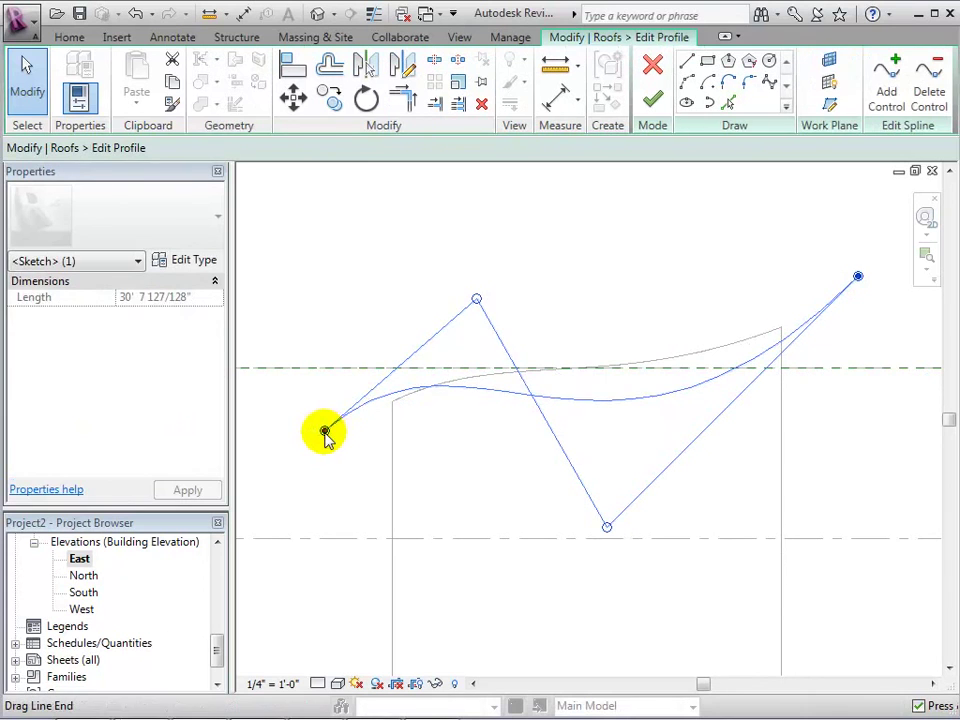
{"action": "mouse_move", "coordinate": [326, 433]}
{"action": "left_mouse_down"}
{"action": "mouse_move", "coordinate": [340, 315]}
{"action": "mouse_move", "coordinate": [326, 439]}
{"action": "mouse_move", "coordinate": [362, 443]}
{"action": "left_mouse_up"}
{"action": "left_click", "coordinate": [497, 400]}
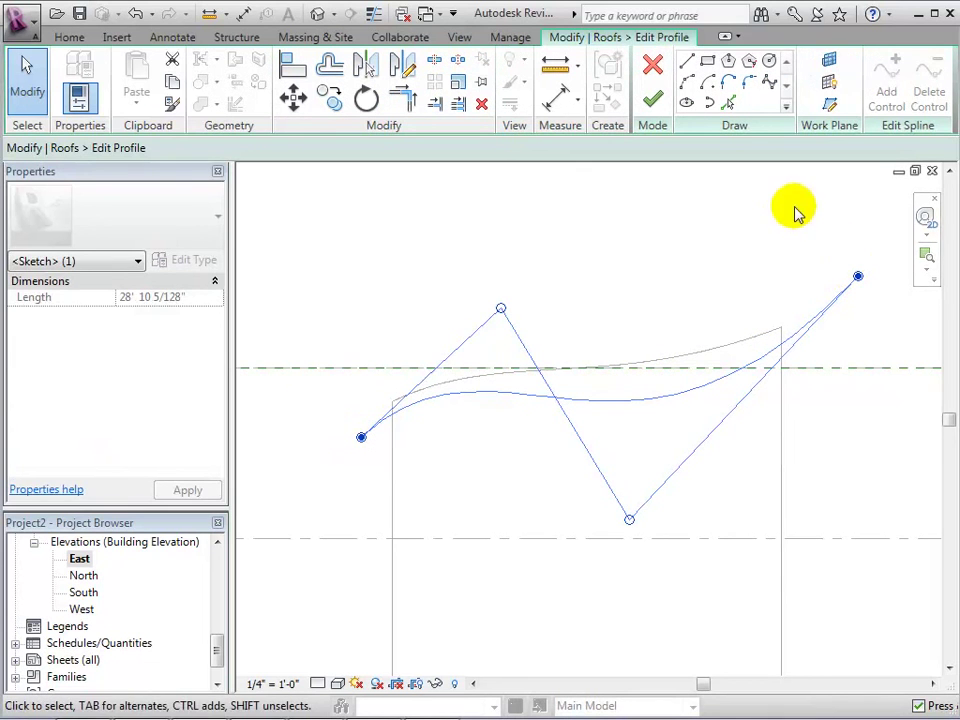
{"action": "left_click_drag", "start_coordinate": [857, 280], "coordinate": [801, 259]}
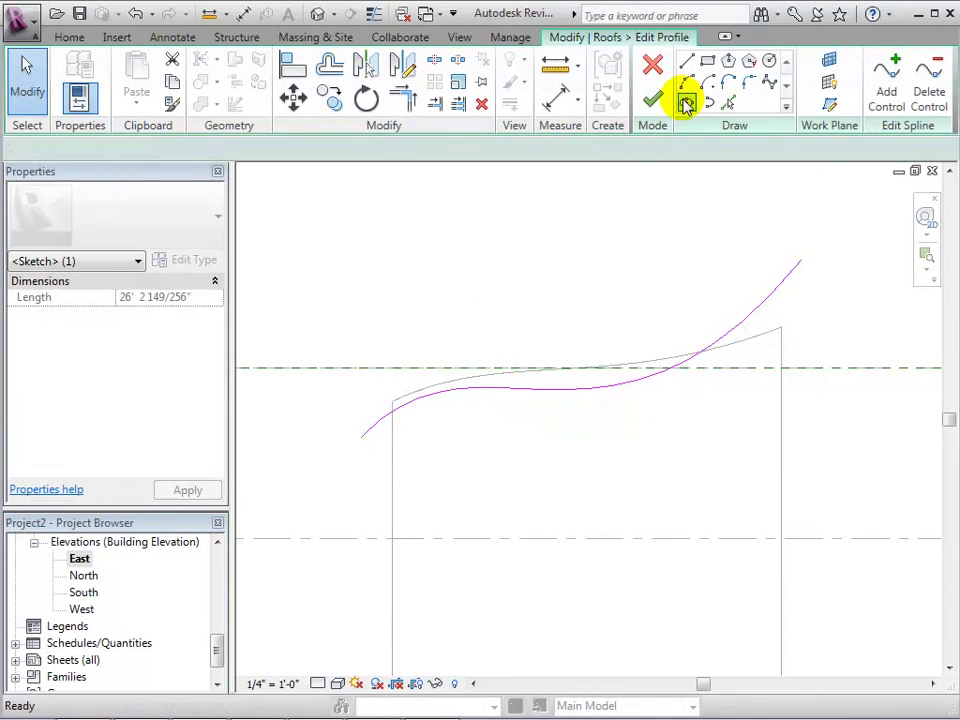
{"action": "left_click", "coordinate": [686, 105]}
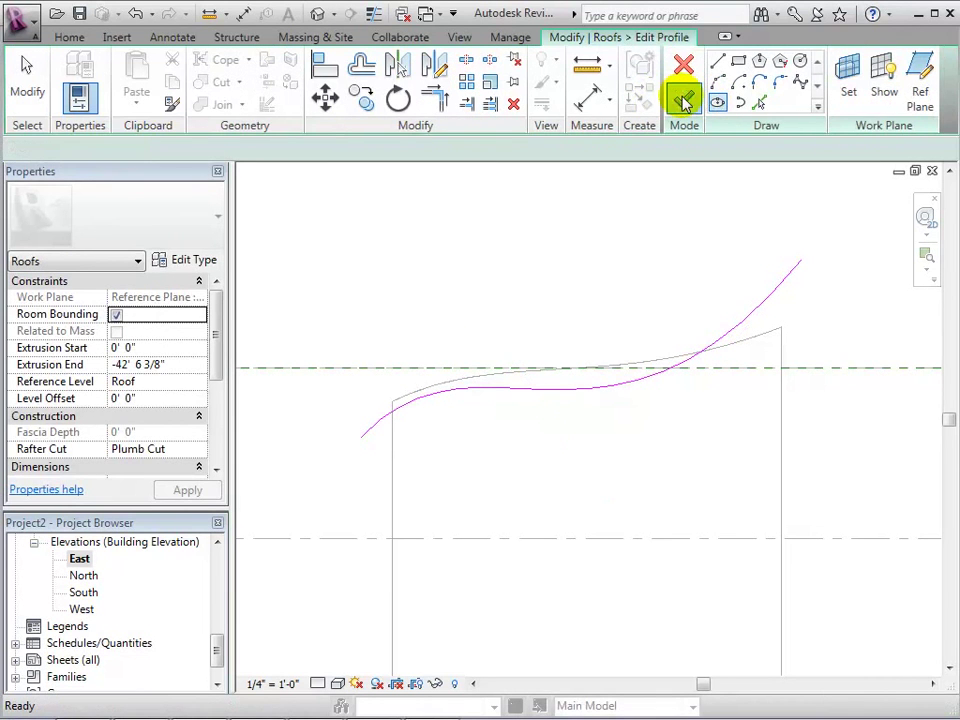
{"action": "left_click", "coordinate": [684, 101]}
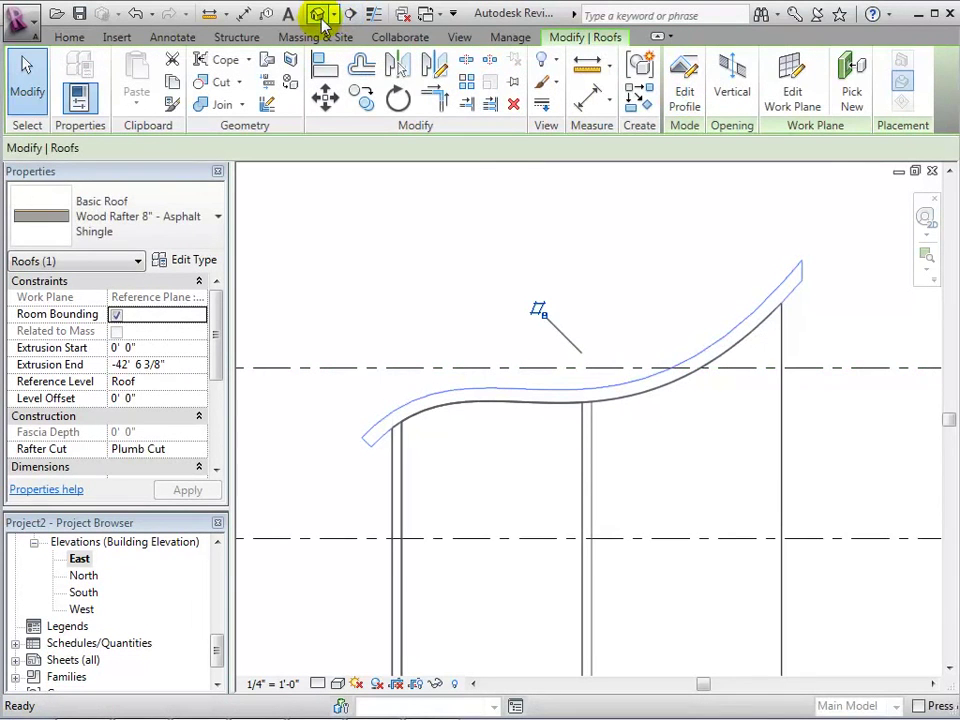
Switch to the default 3D view and select the reshaped curved roof.
{"action": "left_click", "coordinate": [320, 16]}
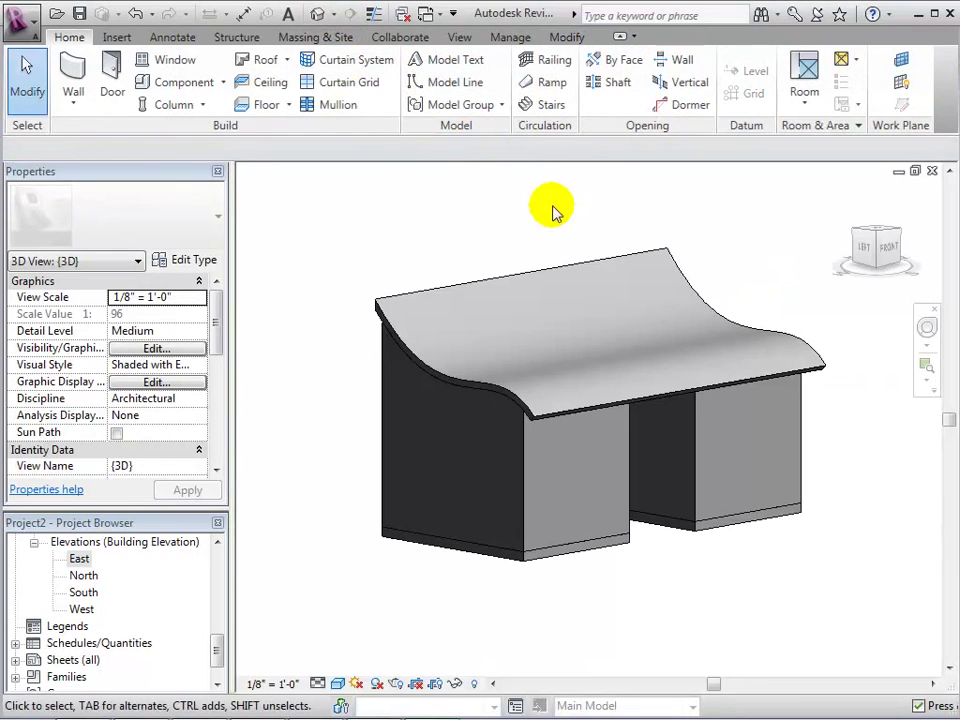
{"action": "left_click", "coordinate": [549, 266]}
{"action": "left_click", "coordinate": [620, 257]}
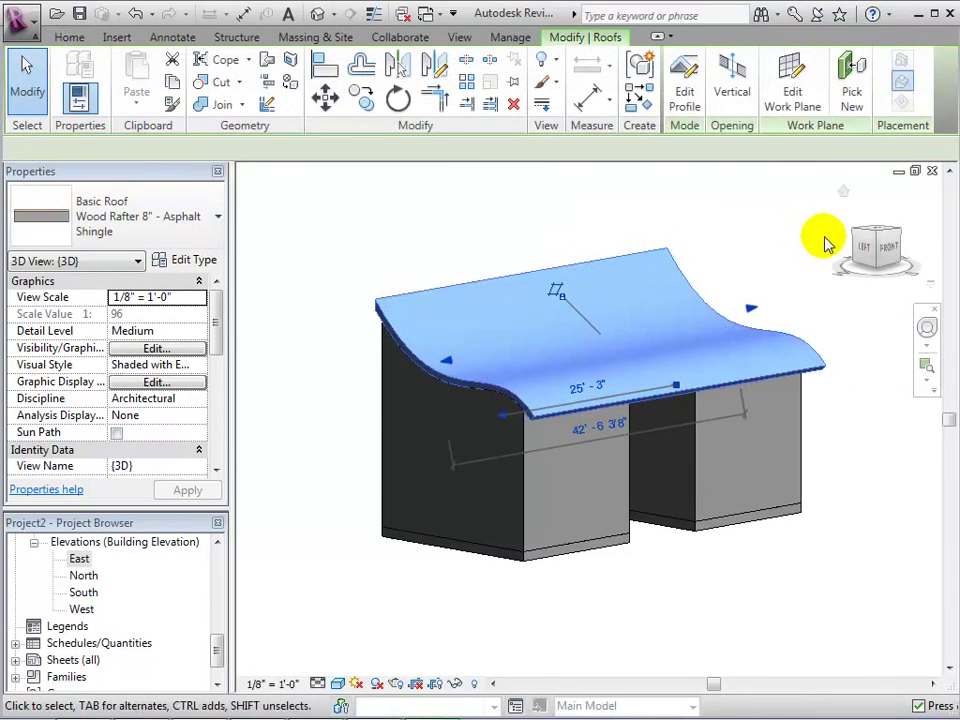
{"action": "key", "text": "Escape"}
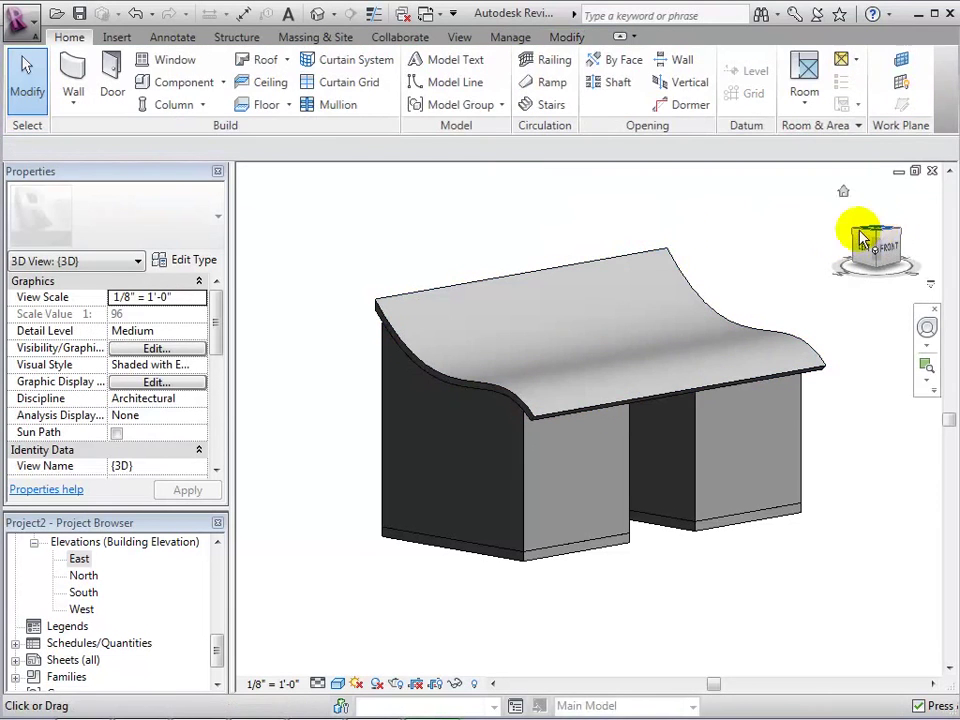
{"action": "left_click", "coordinate": [596, 257]}
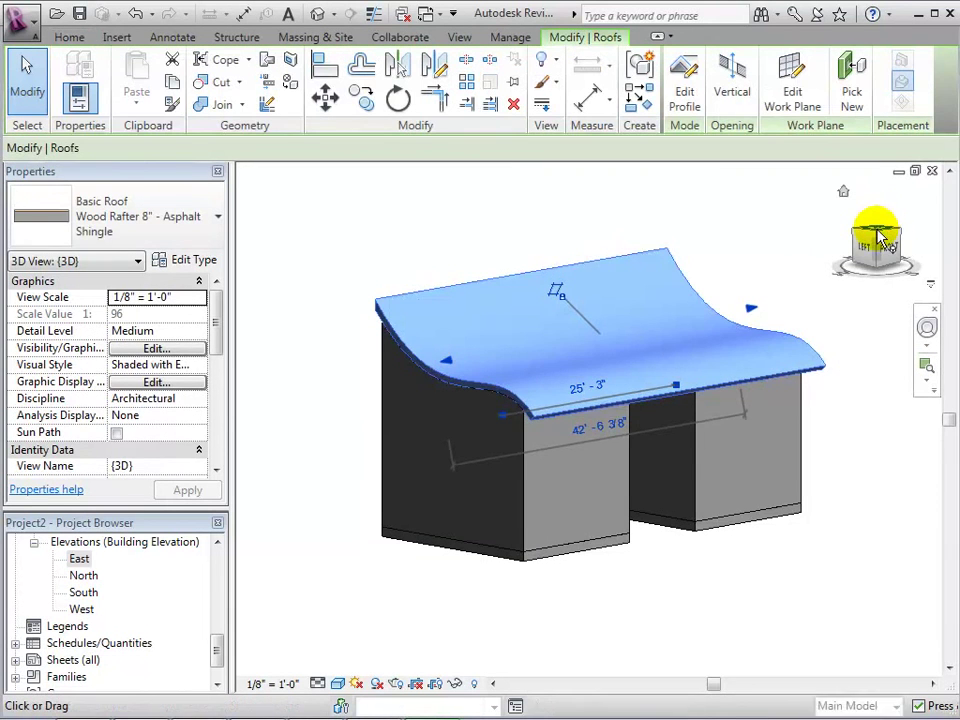
From the top view, drag the roof's extrusion end outward to 47'-6".
{"action": "left_click", "coordinate": [879, 240]}
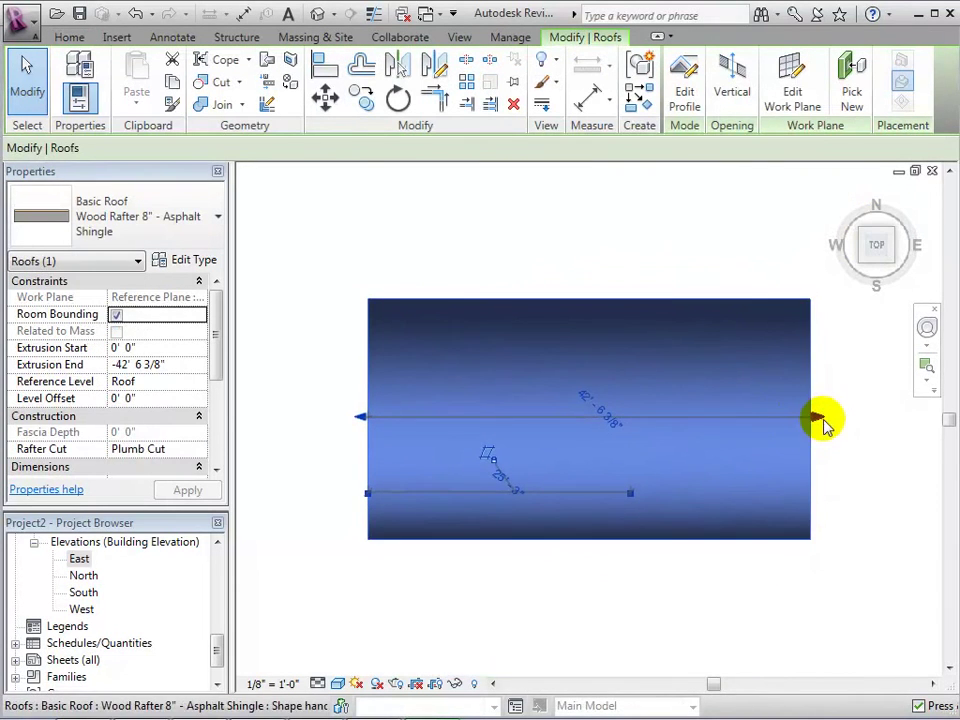
{"action": "left_click_drag", "start_coordinate": [820, 420], "coordinate": [862, 420]}
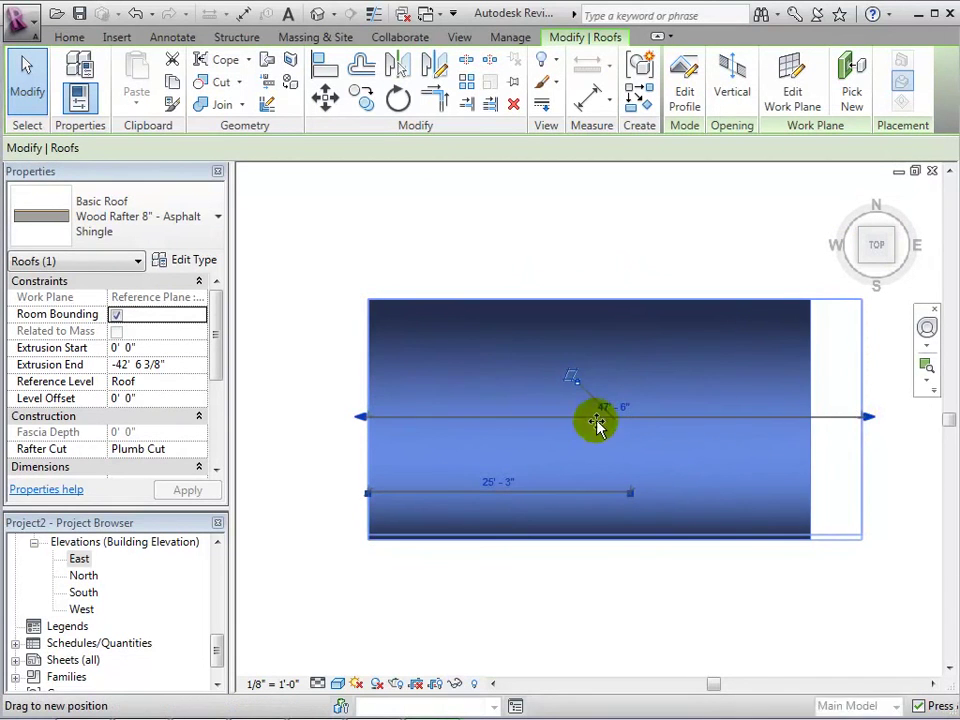